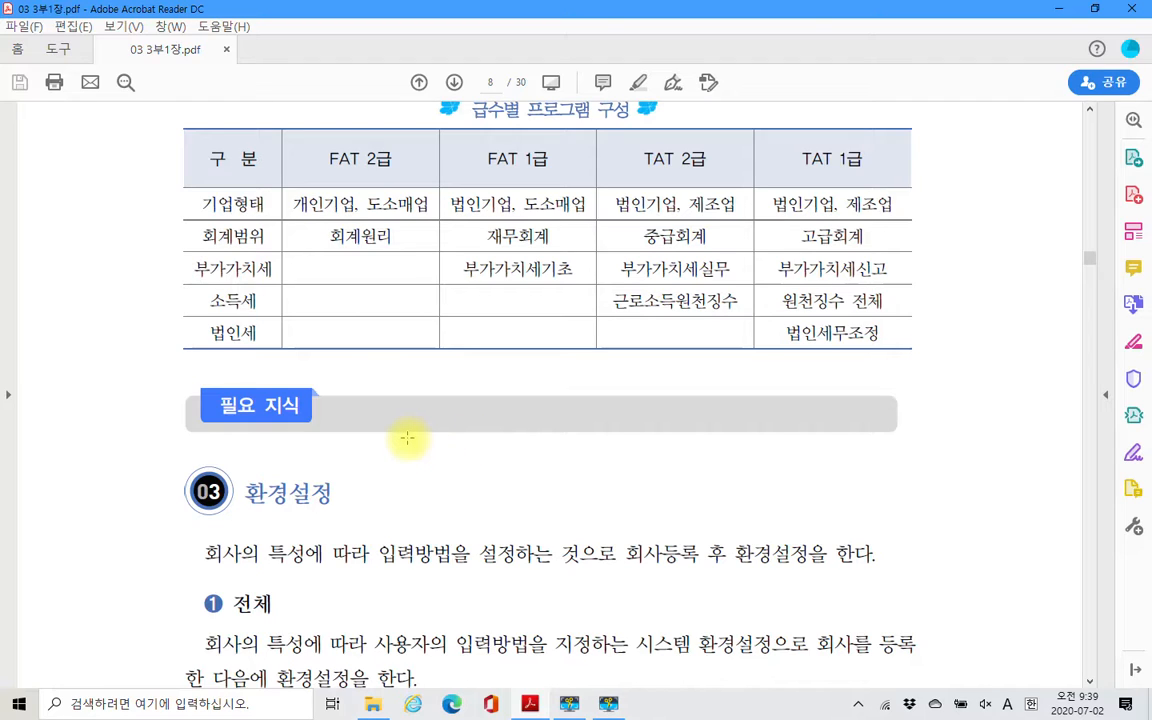
# - Review the table of program content by exam grade and the 환경설정 section on page 8 of the PDF
pyautogui.scroll(3, 410, 440)
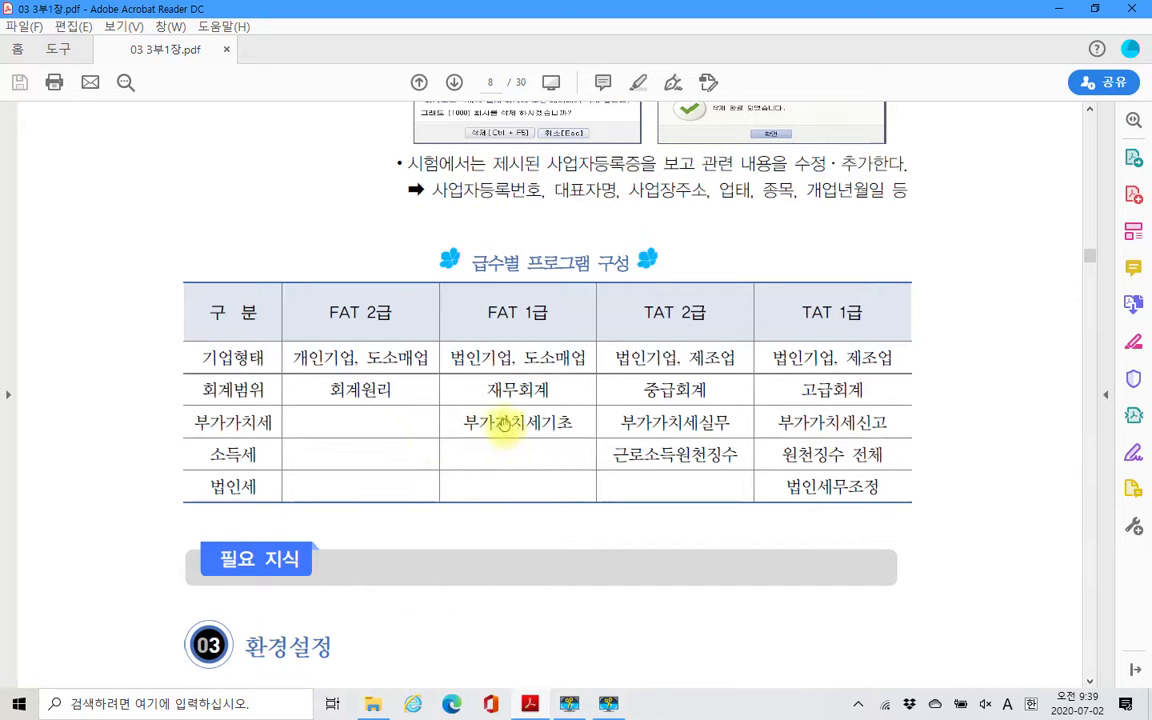
pyautogui.scroll(-2, 508, 422)
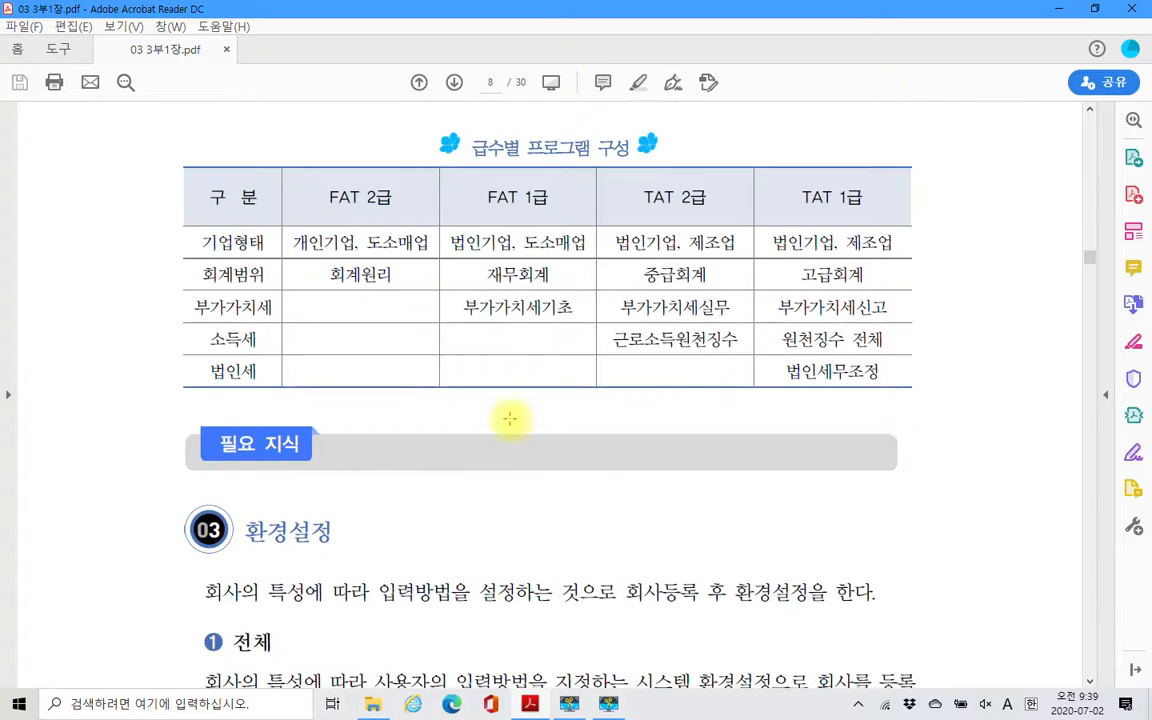
pyautogui.scroll(-1, 510, 418)
pyautogui.scroll(-1, 478, 445)
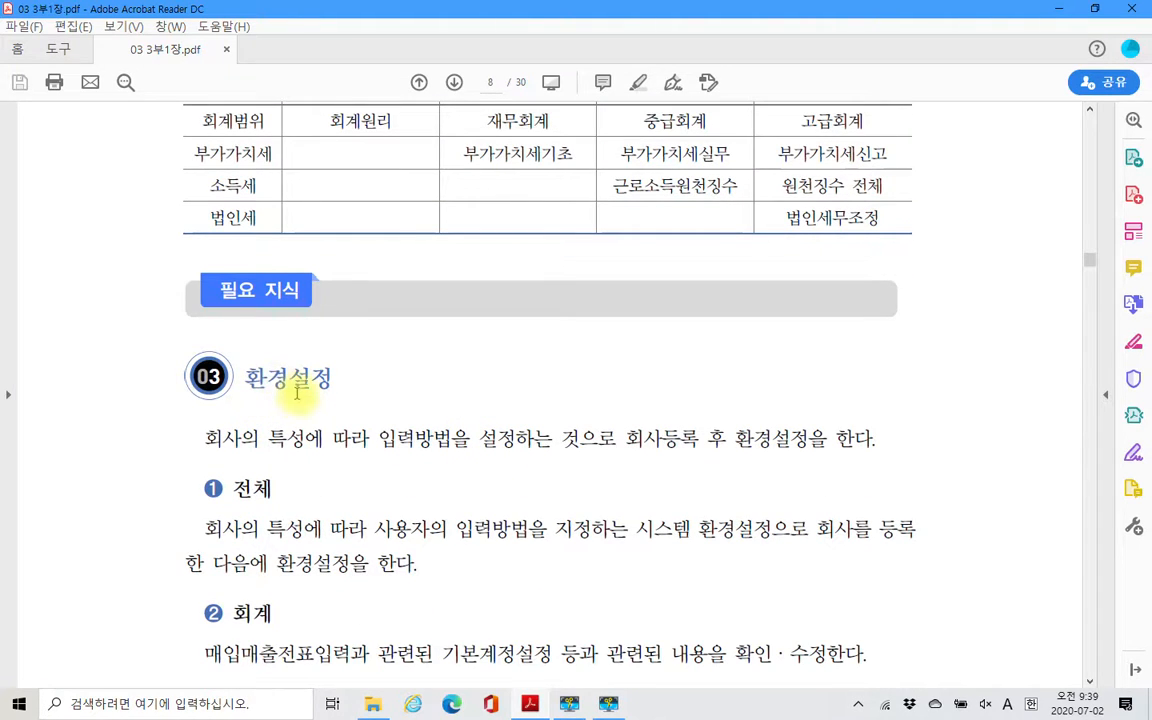
pyautogui.scroll(-1, 296, 391)
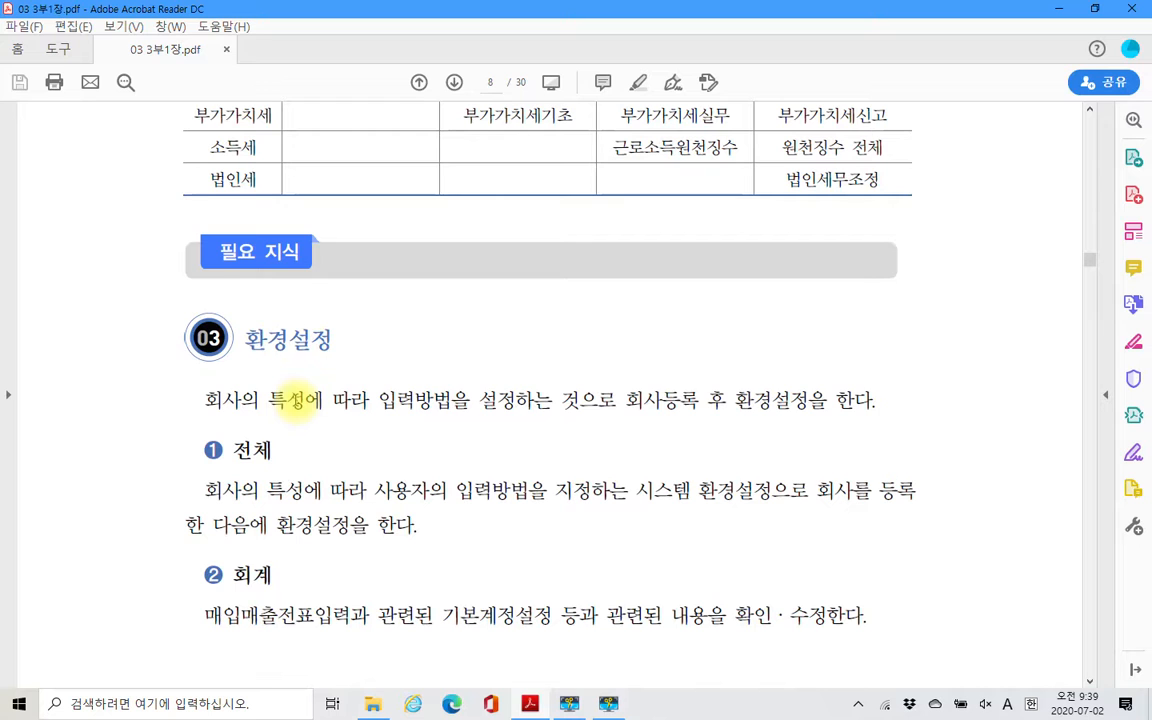
pyautogui.click(19, 703)
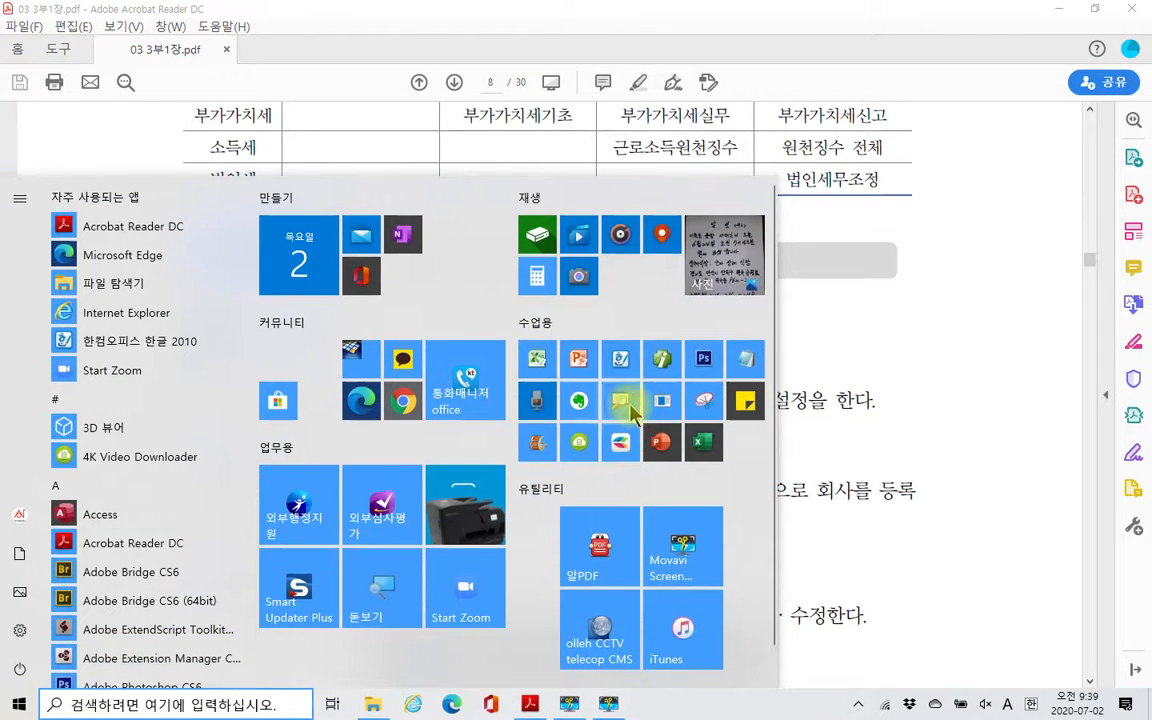
pyautogui.press('Escape')
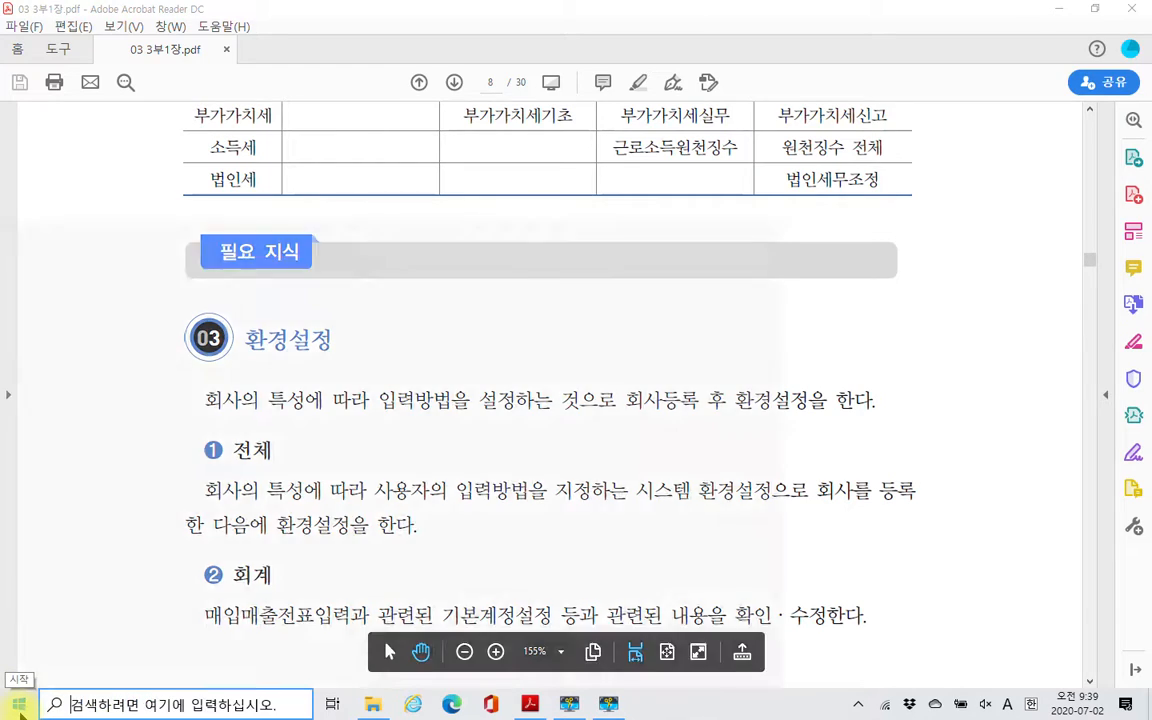
pyautogui.click(20, 712)
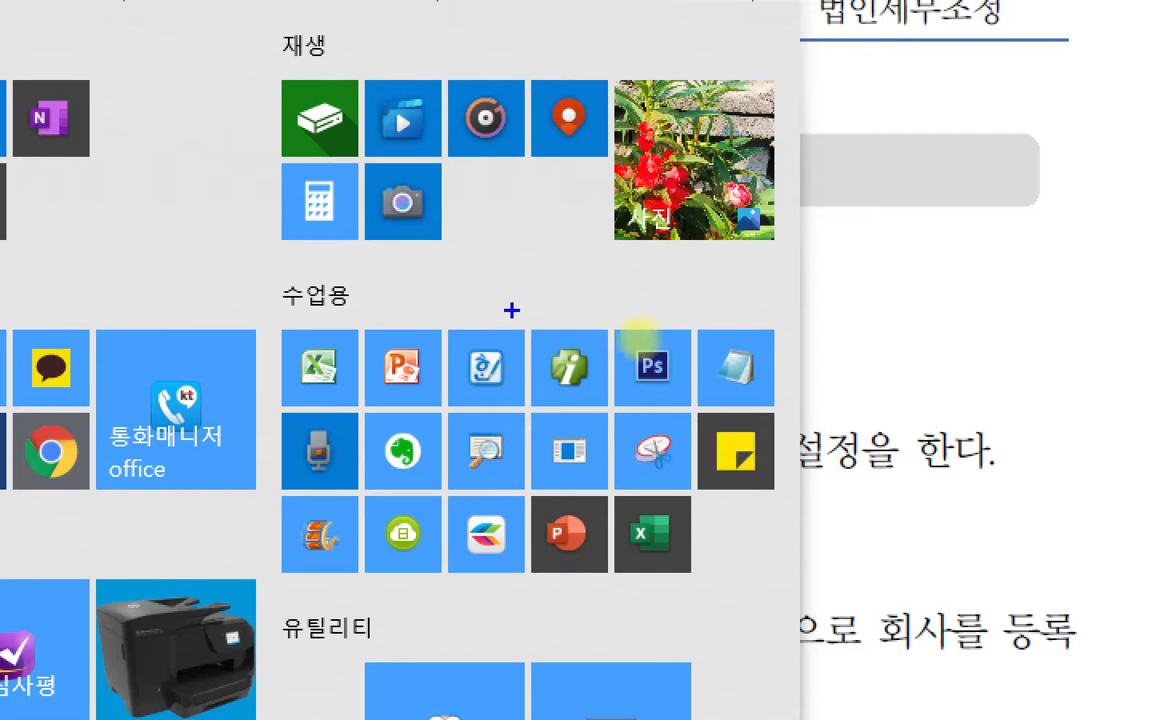
pyautogui.moveTo(511, 310)
pyautogui.mouseDown()
pyautogui.moveTo(617, 452)
pyautogui.moveTo(630, 425)
pyautogui.mouseUp()
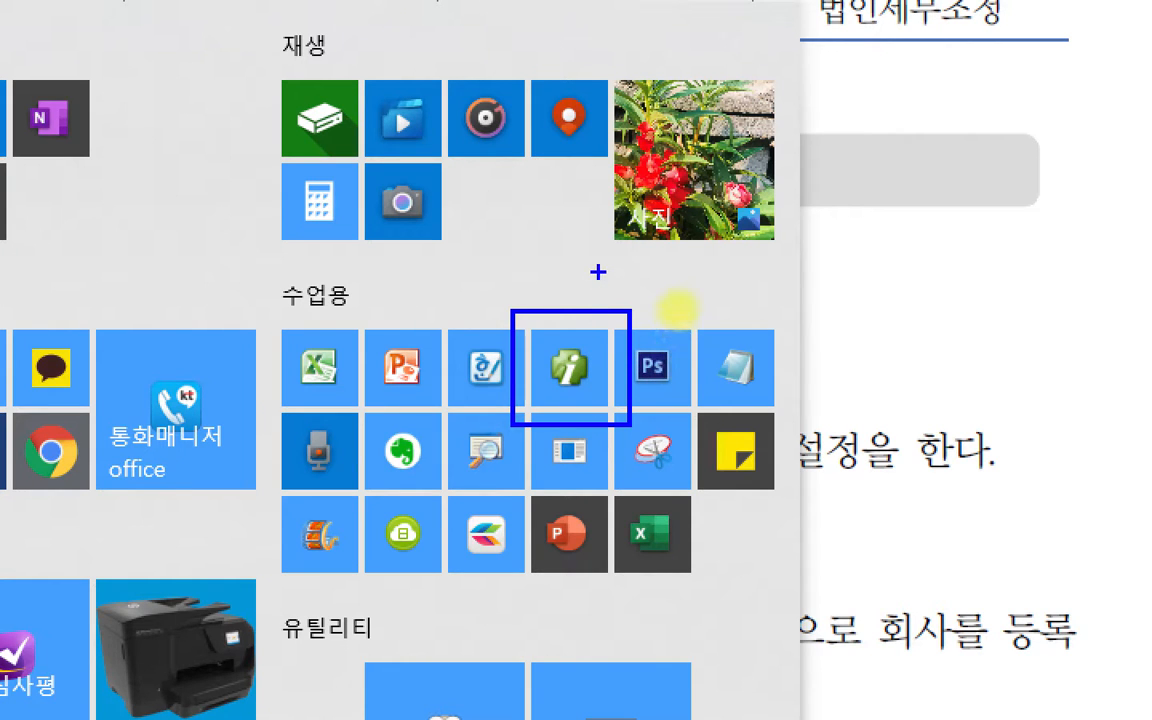
pyautogui.moveTo(599, 265)
pyautogui.mouseDown()
pyautogui.moveTo(585, 348)
pyautogui.moveTo(590, 332)
pyautogui.mouseUp()
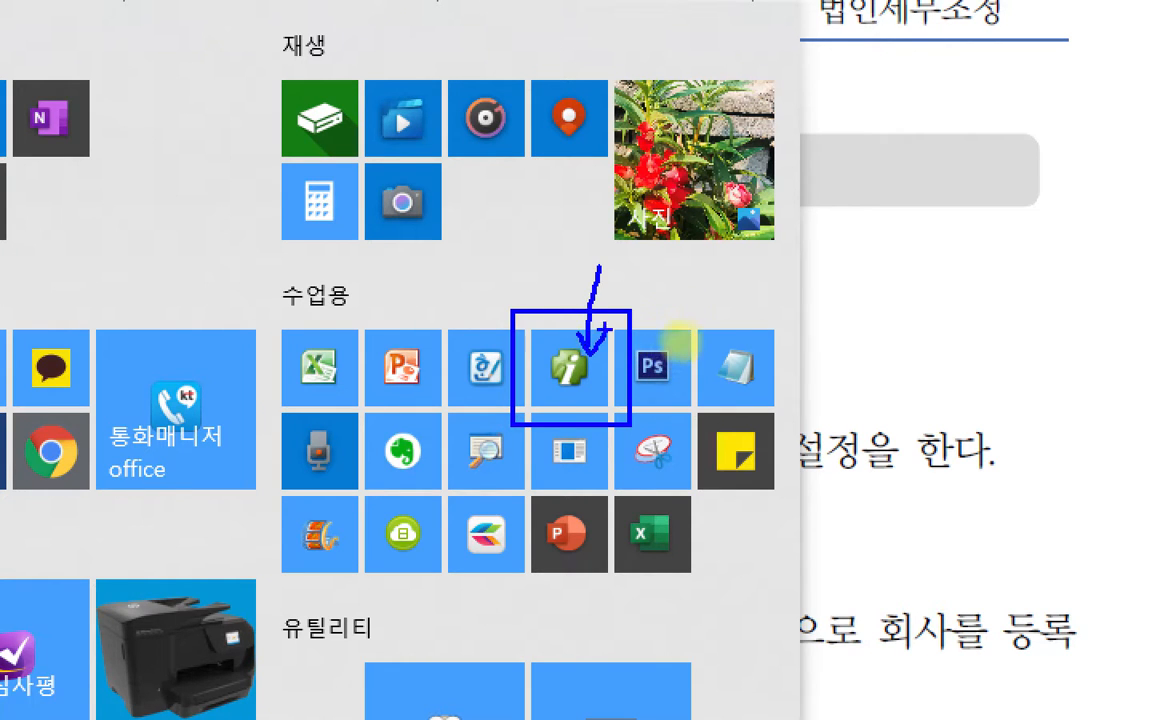
pyautogui.press('Escape')
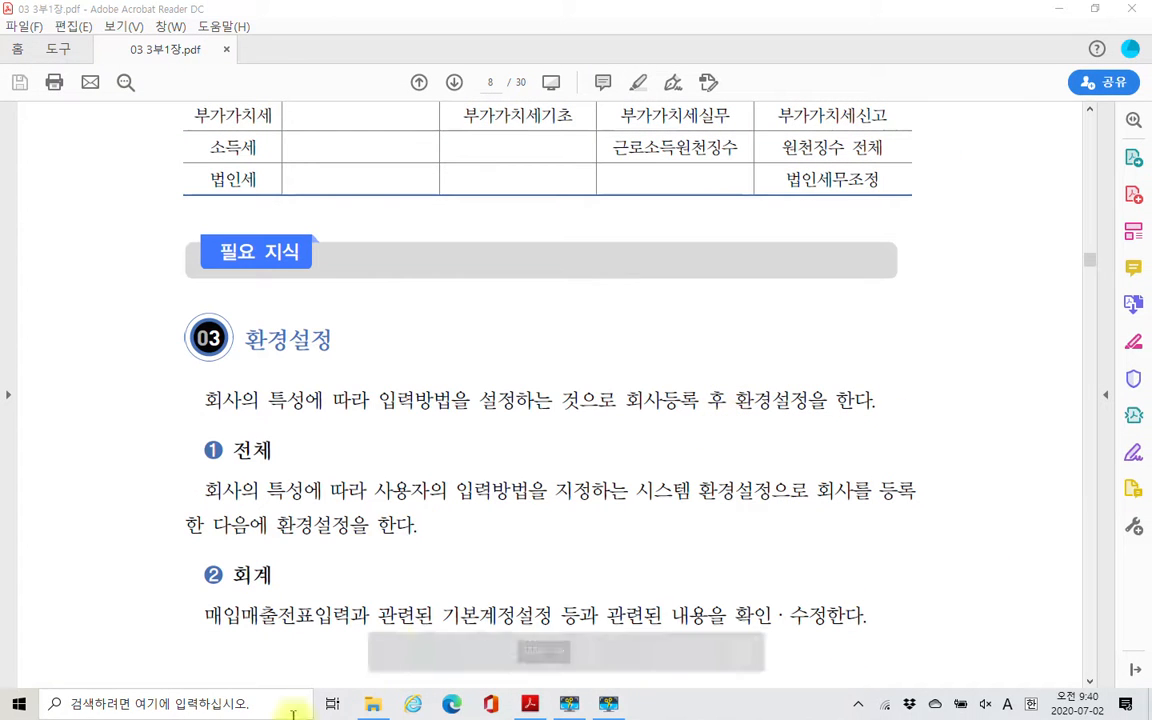
# - Launch the 더존 Smart A(iPLUS) 실무교육프로그램 2020 and shift its login window slightly
pyautogui.click(19, 704)
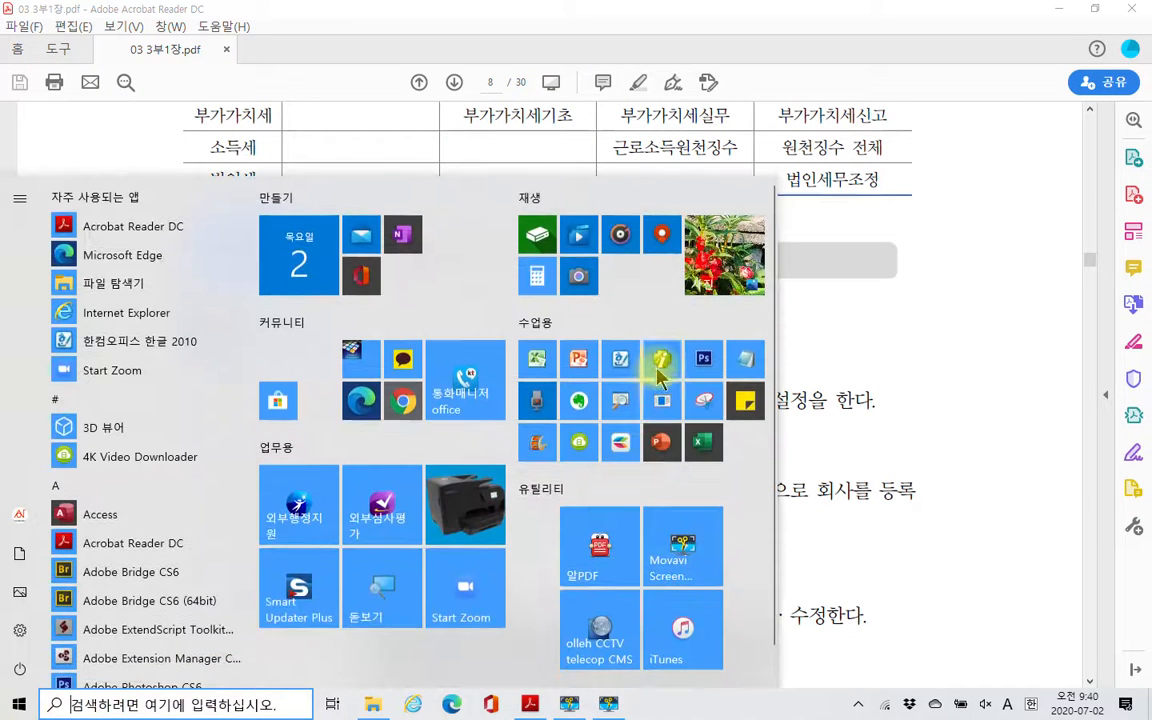
pyautogui.click(658, 369)
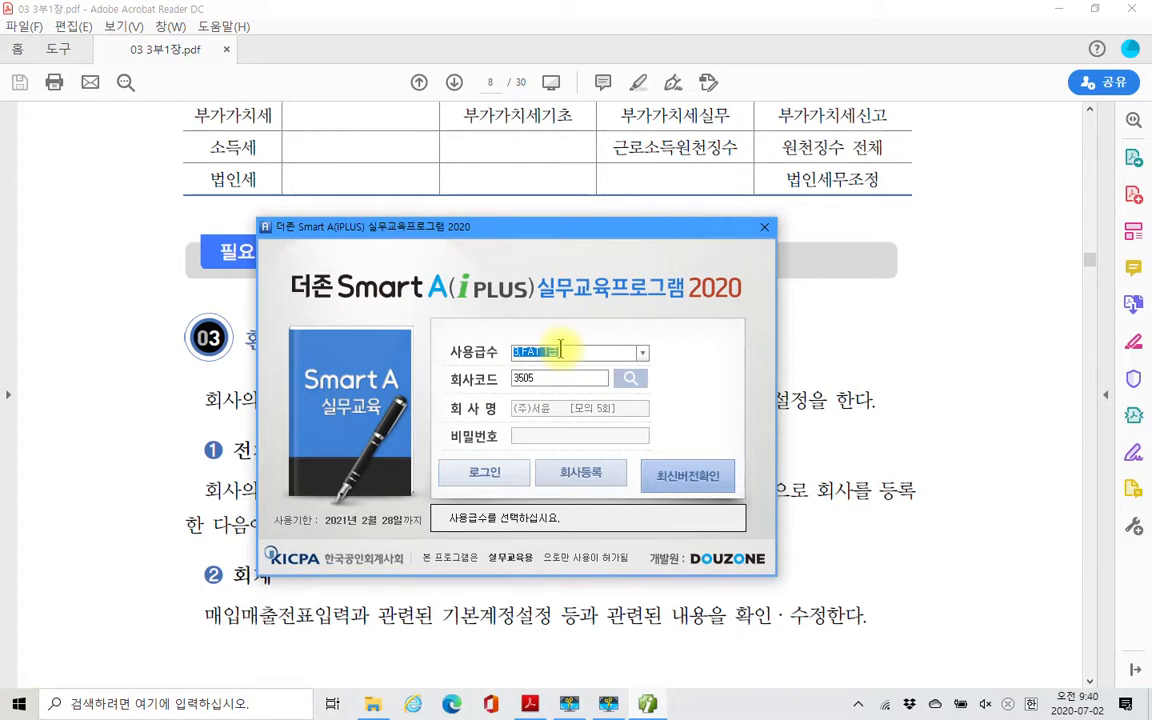
pyautogui.click(561, 350)
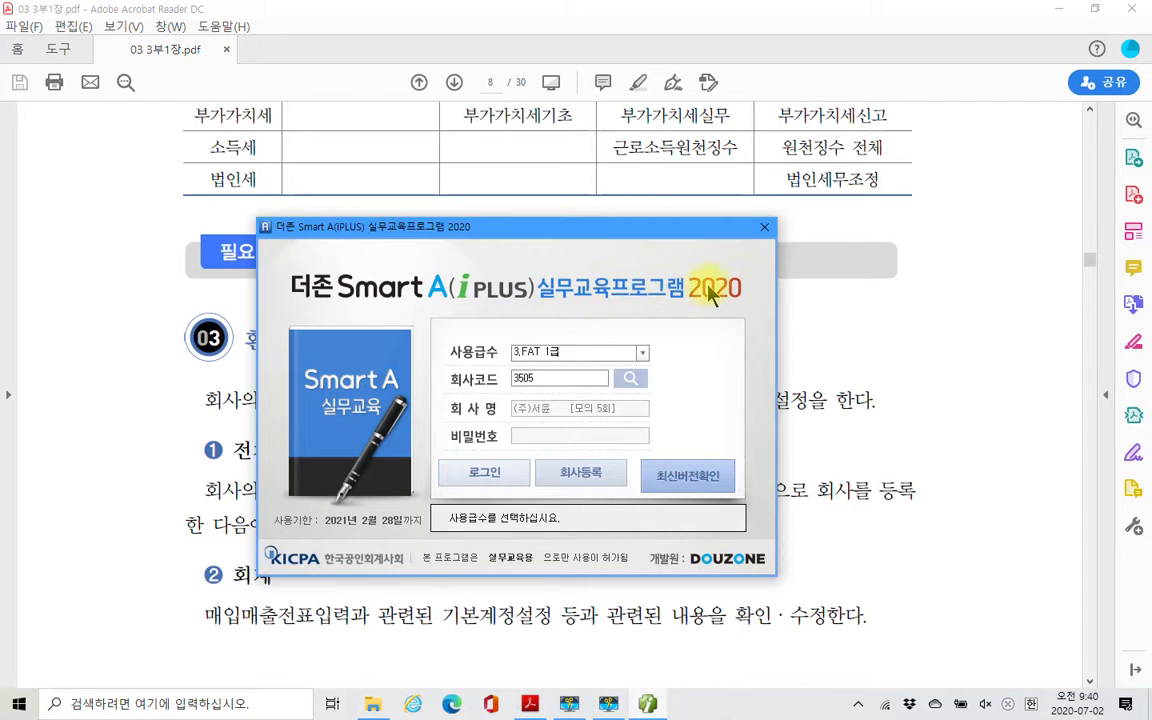
pyautogui.moveTo(618, 237); pyautogui.dragTo(595, 254)
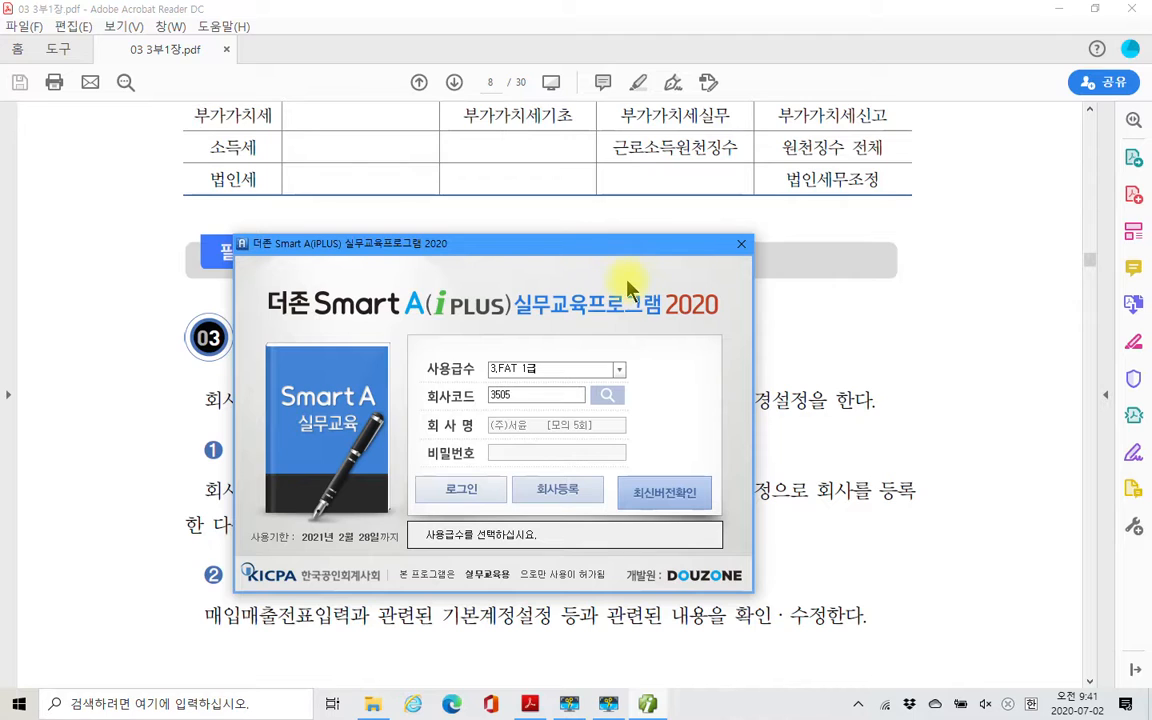
# - Set the login's 사용급수 to 3.FAT 1급
pyautogui.click(522, 370)
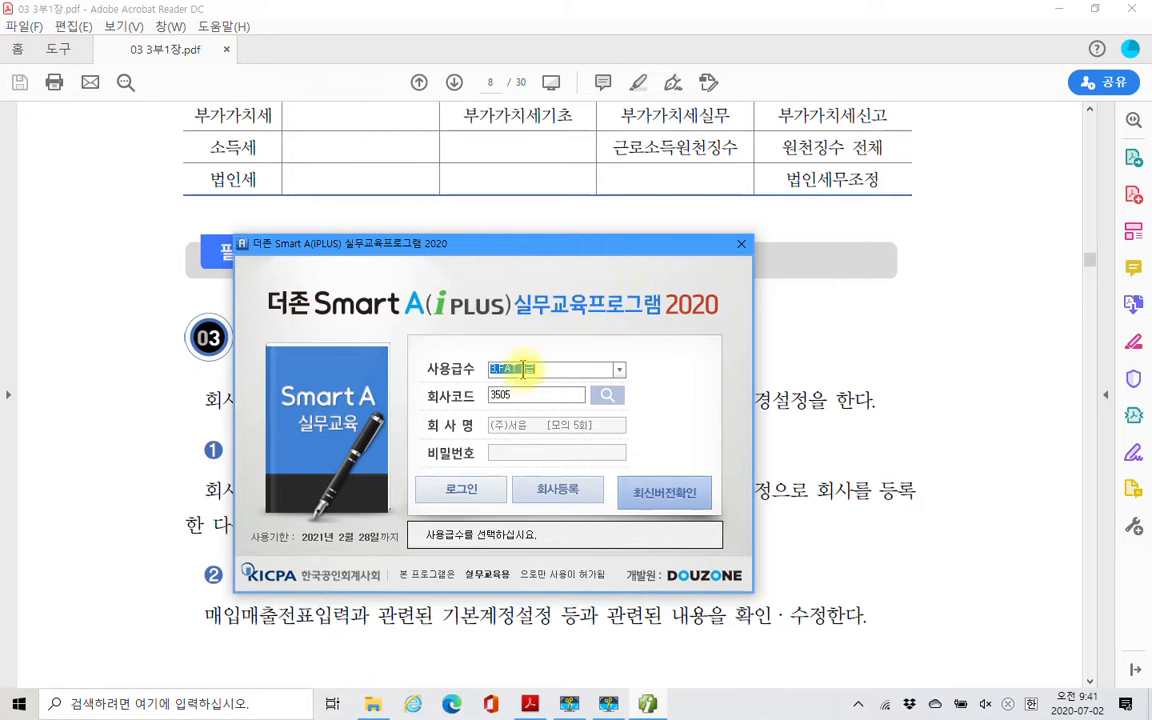
pyautogui.click(620, 372)
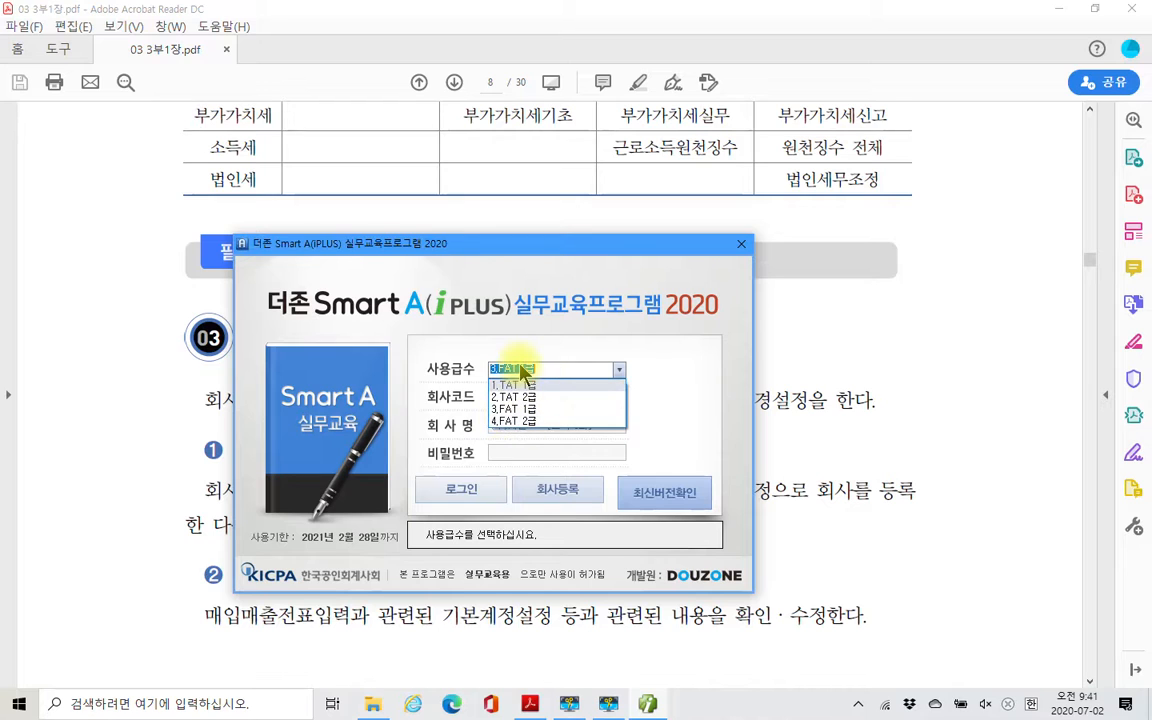
pyautogui.click(550, 412)
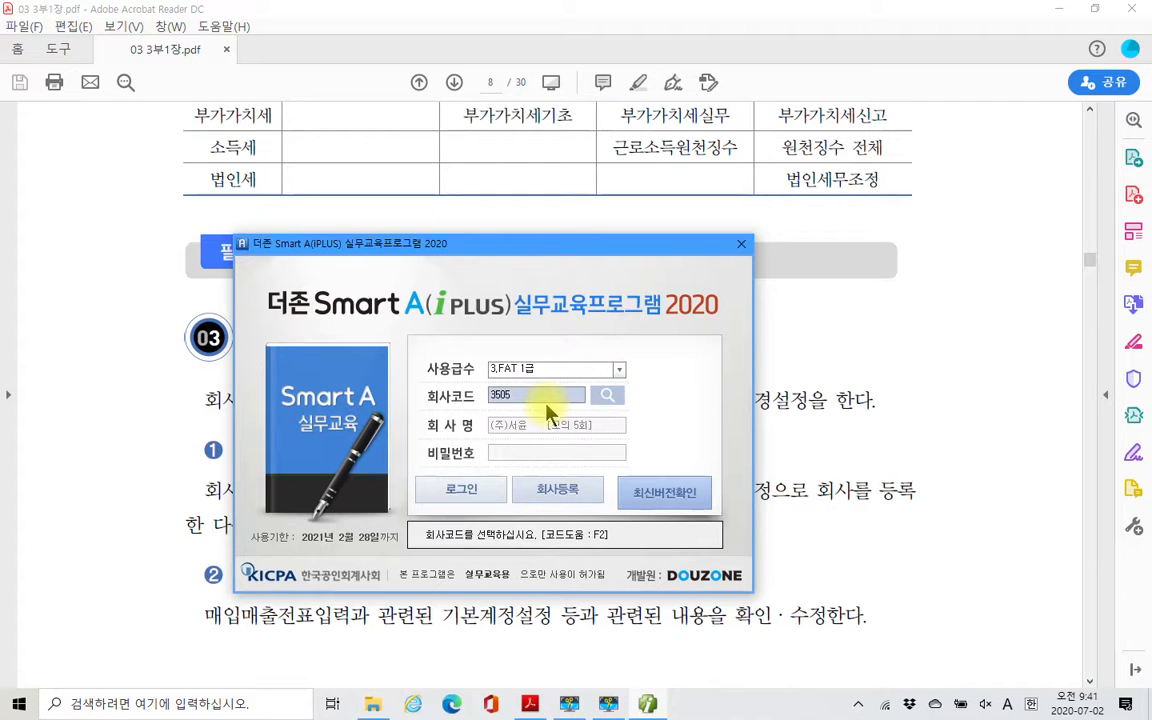
pyautogui.click(619, 370)
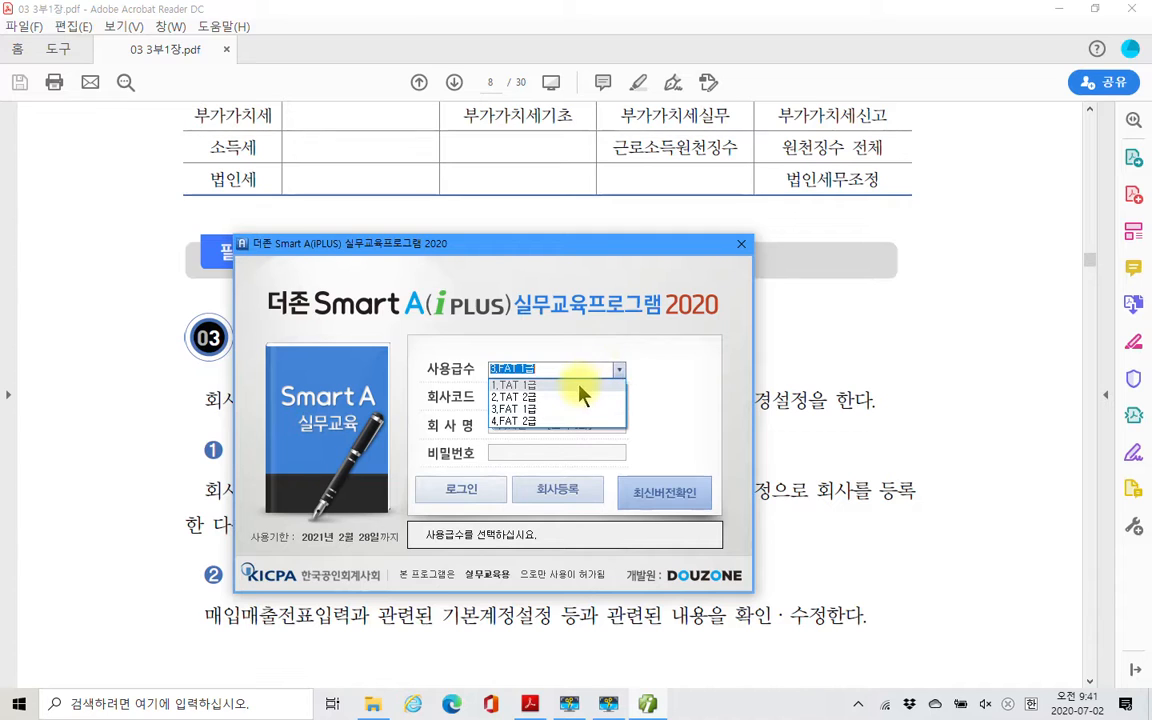
pyautogui.click(520, 418)
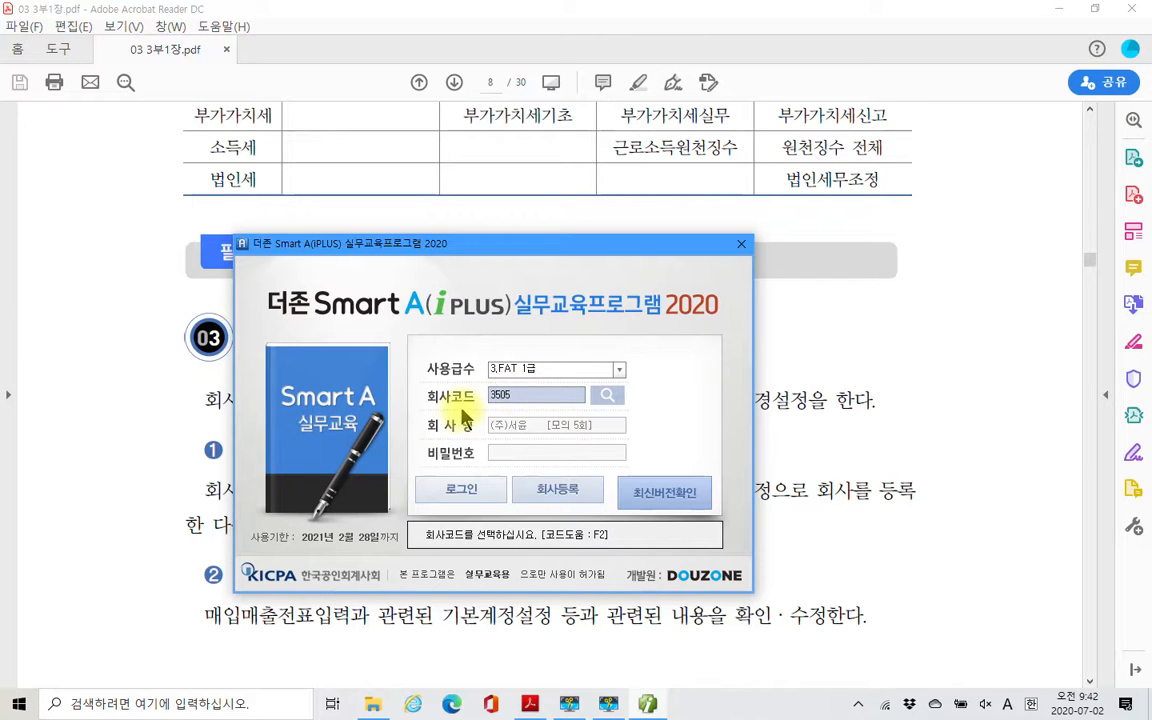
# - Select company 3000 (주)삼일패션 from the company code list and log in to it
pyautogui.click(607, 398)
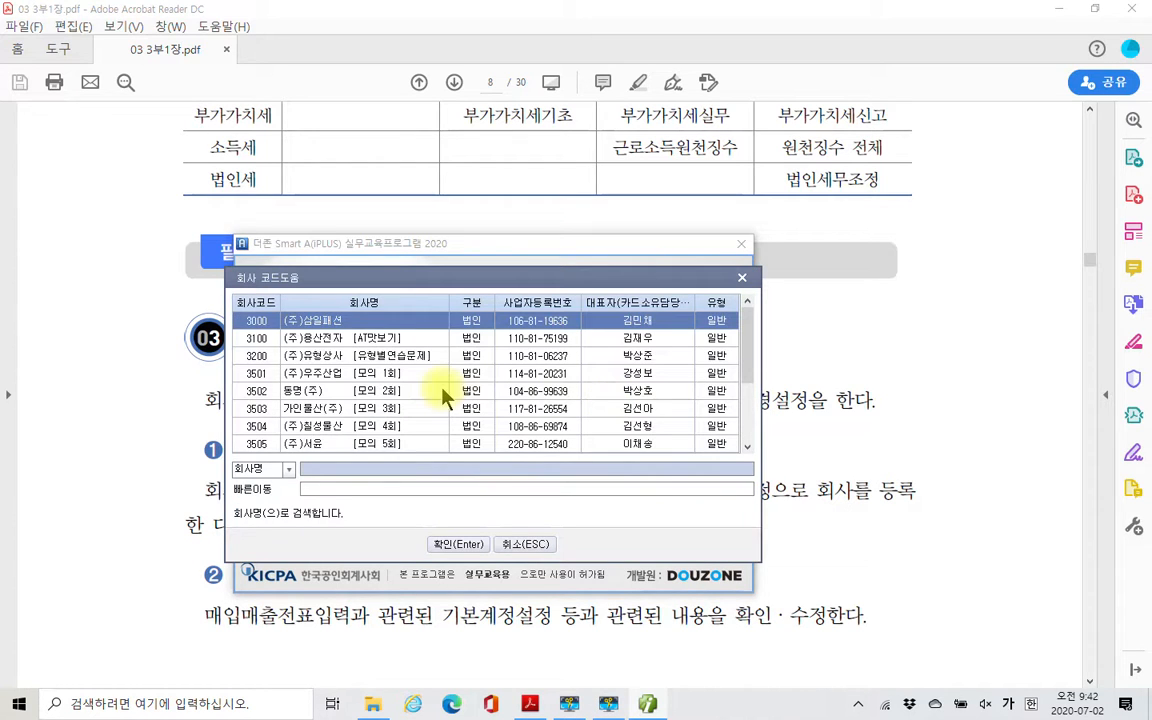
pyautogui.click(312, 325)
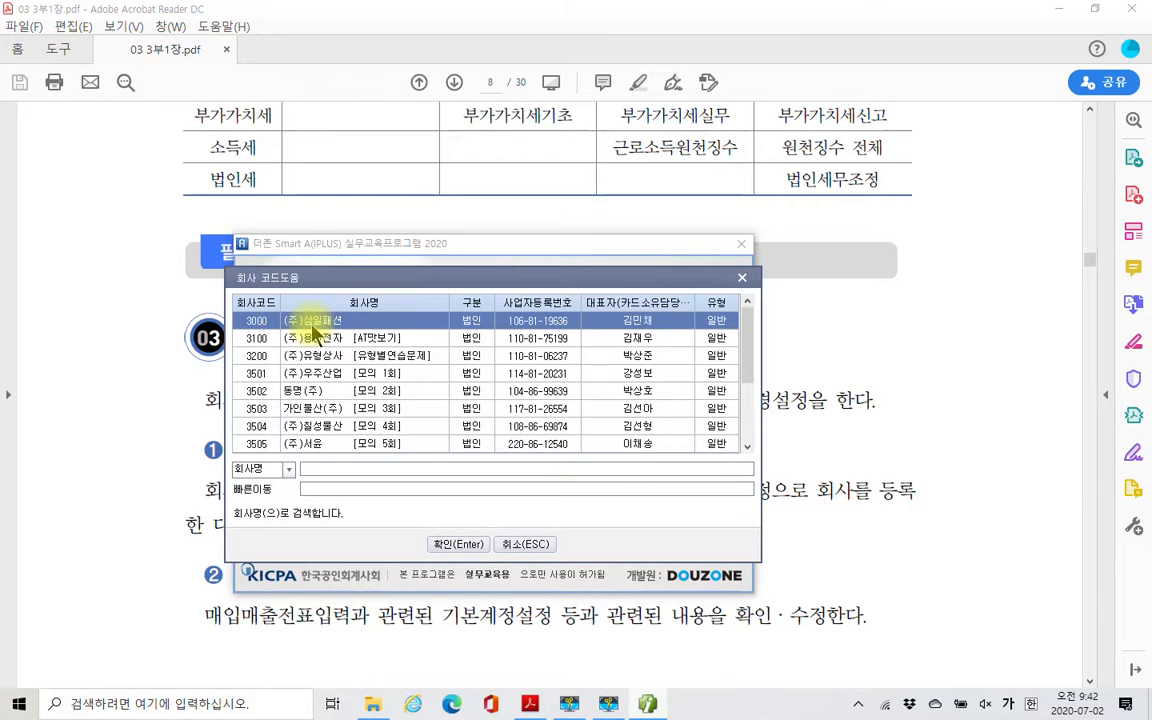
pyautogui.click(456, 544)
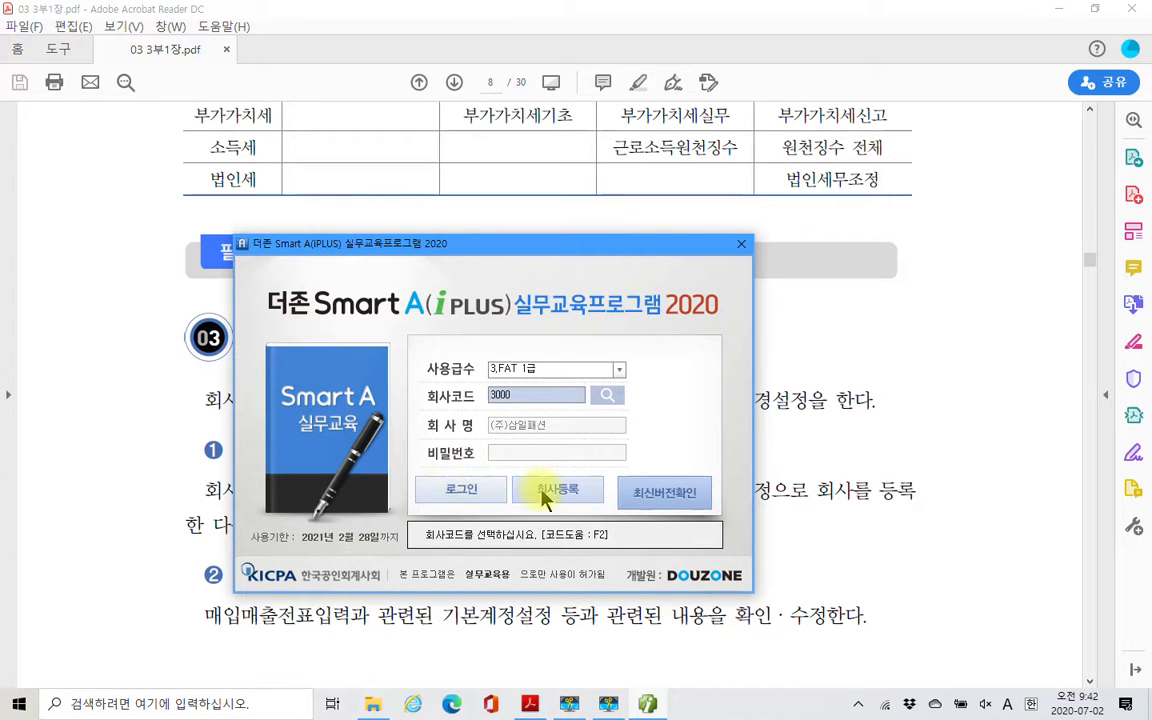
pyautogui.click(458, 498)
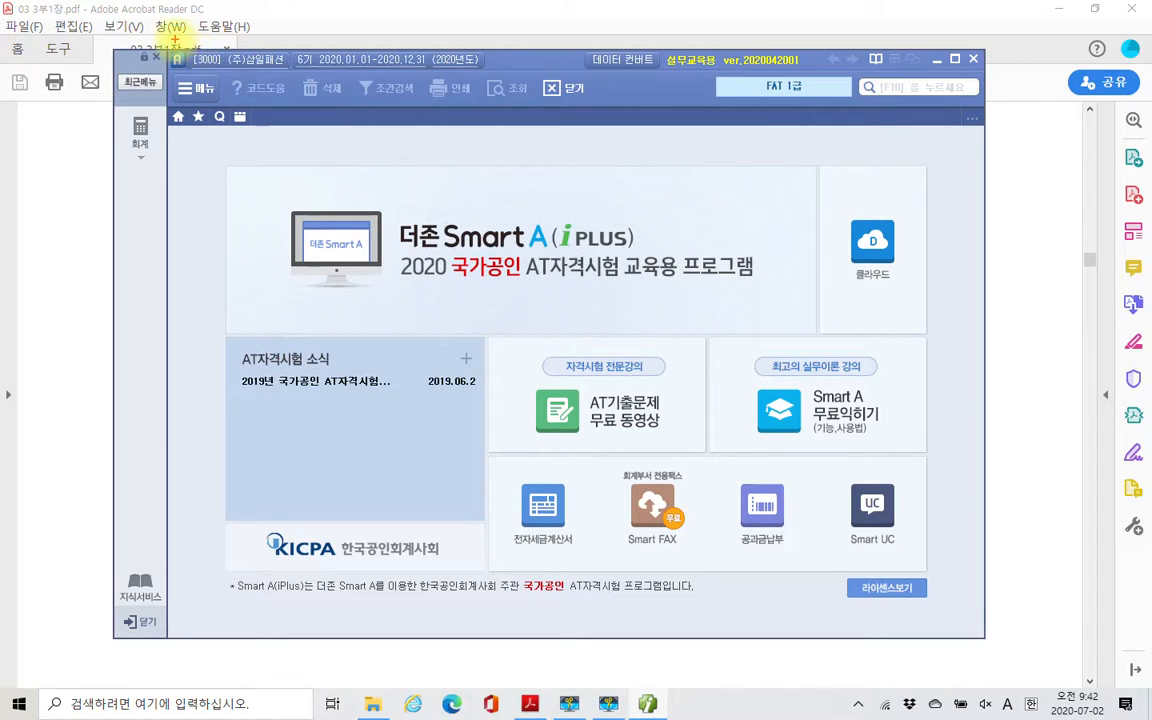
pyautogui.moveTo(303, 72)
pyautogui.mouseDown()
pyautogui.moveTo(321, 85)
pyautogui.moveTo(506, 88)
pyautogui.mouseUp()
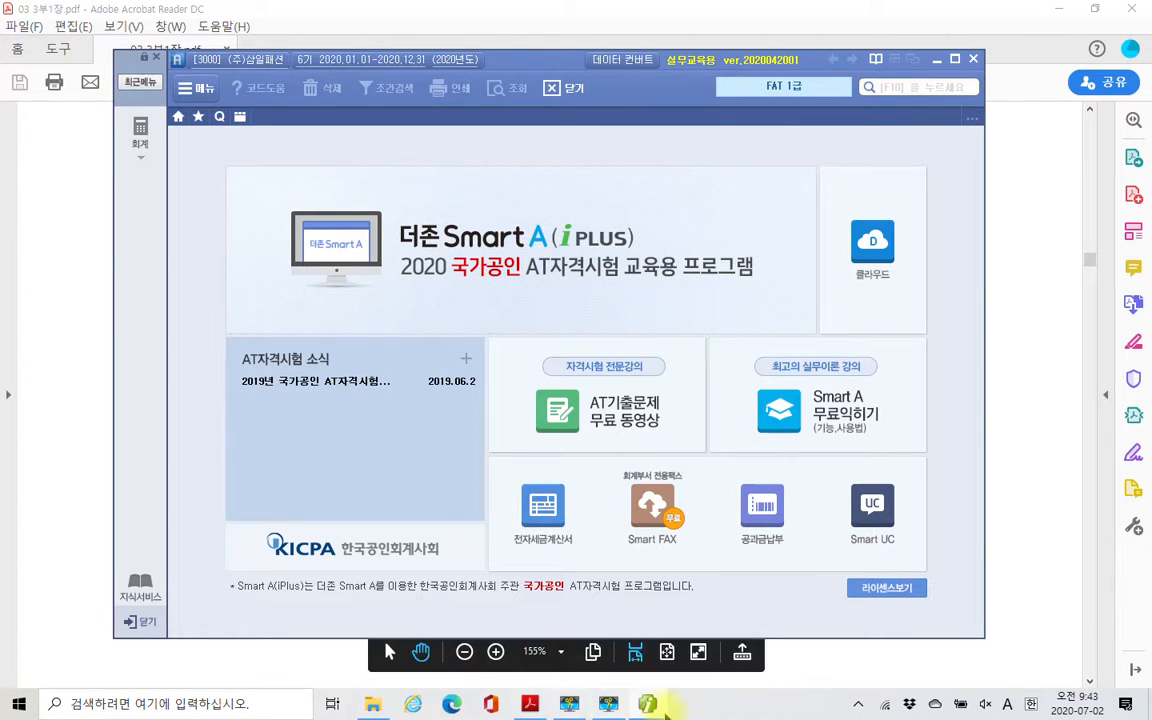
pyautogui.click(608, 705)
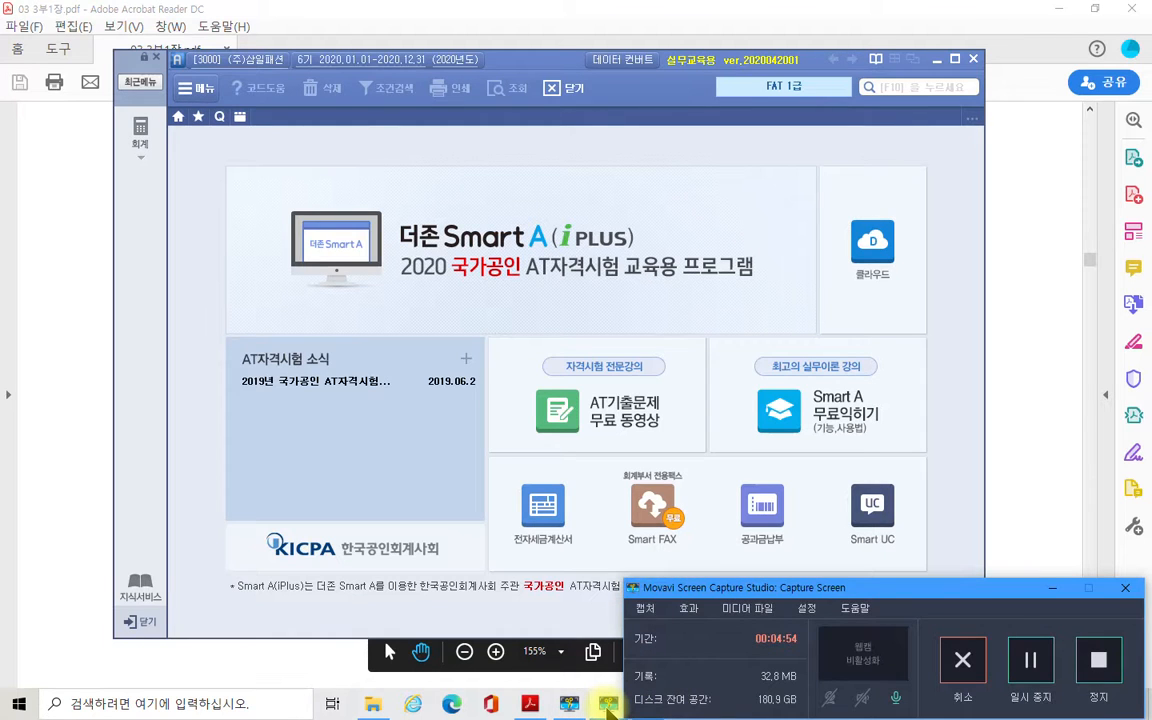
pyautogui.click(1030, 665)
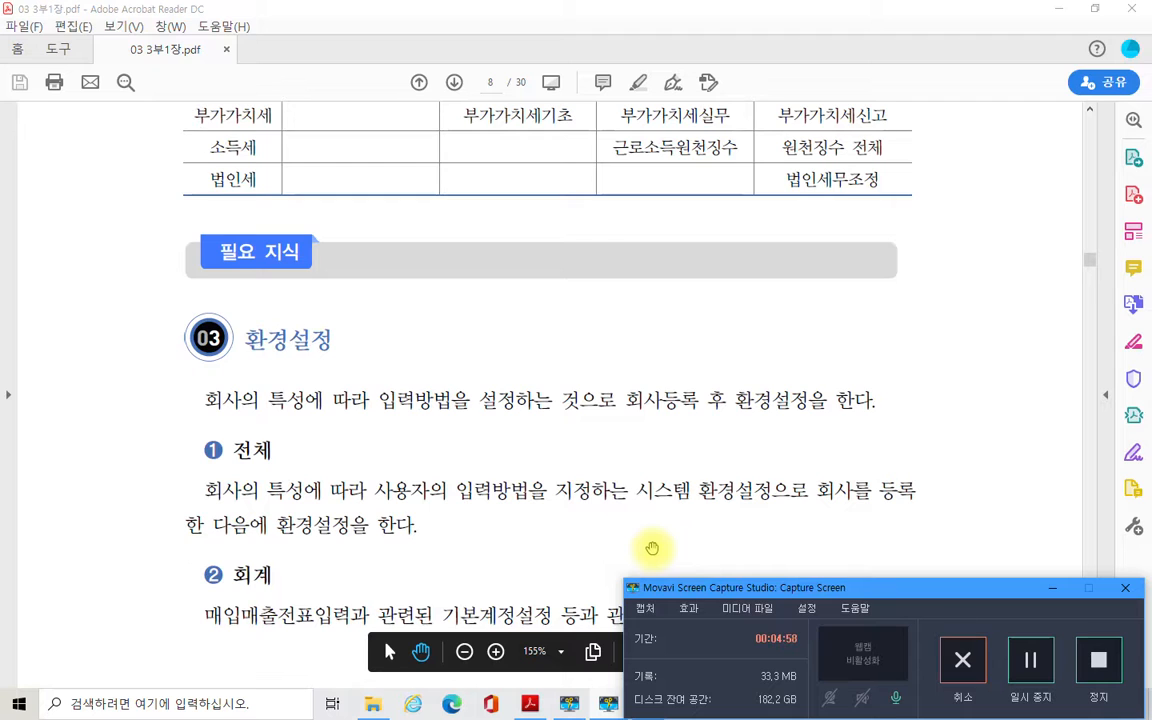
pyautogui.click(1050, 587)
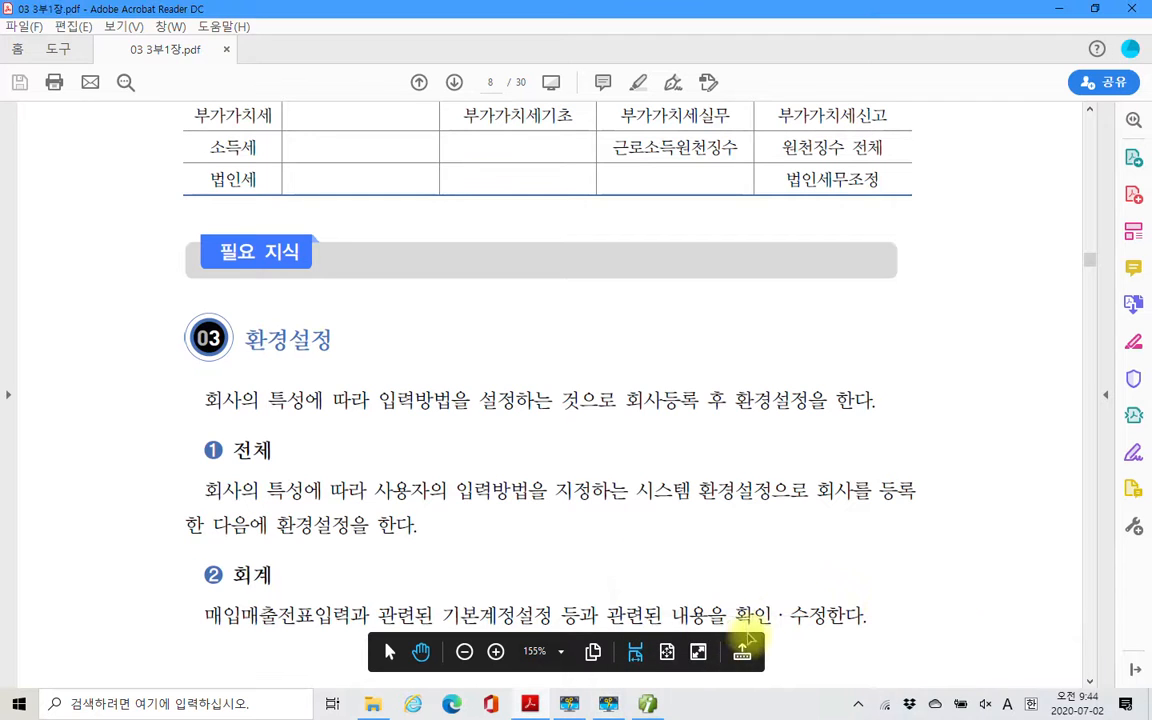
# - Bring the Smart A program back to the front and exit it, confirming the closing
pyautogui.click(648, 703)
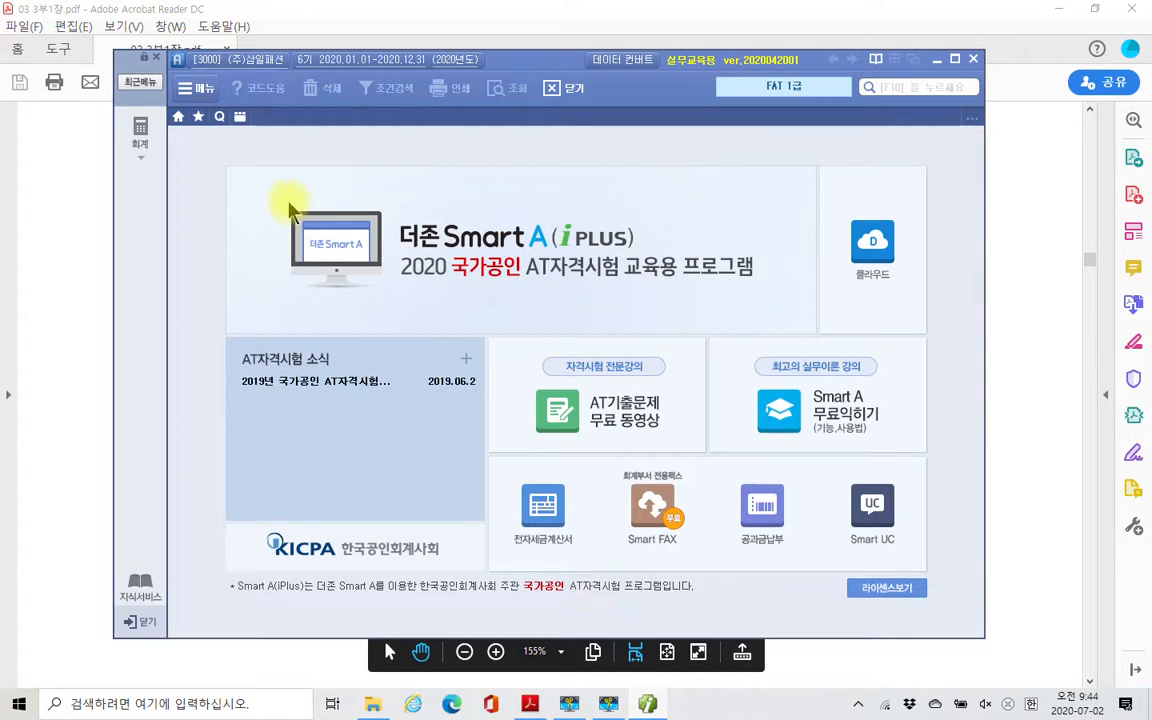
pyautogui.click(973, 62)
pyautogui.click(548, 386)
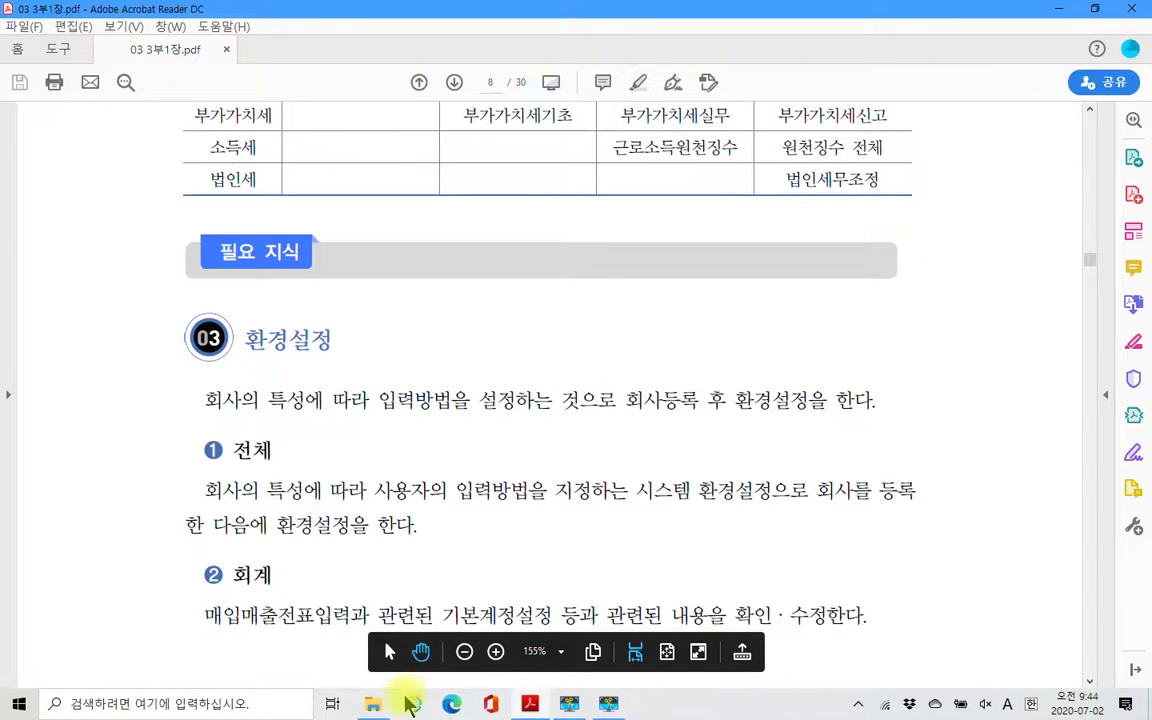
# - Relaunch the Smart A training program and display its company code list over the cleared desktop
pyautogui.moveTo(373, 703)
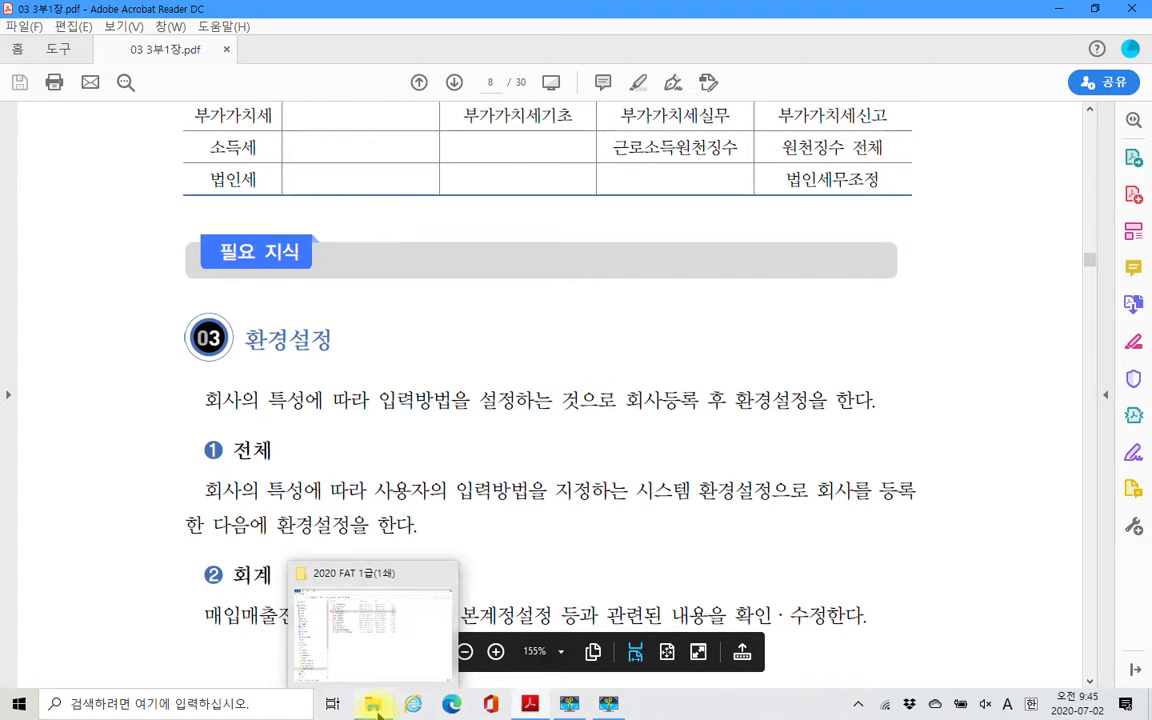
pyautogui.click(22, 706)
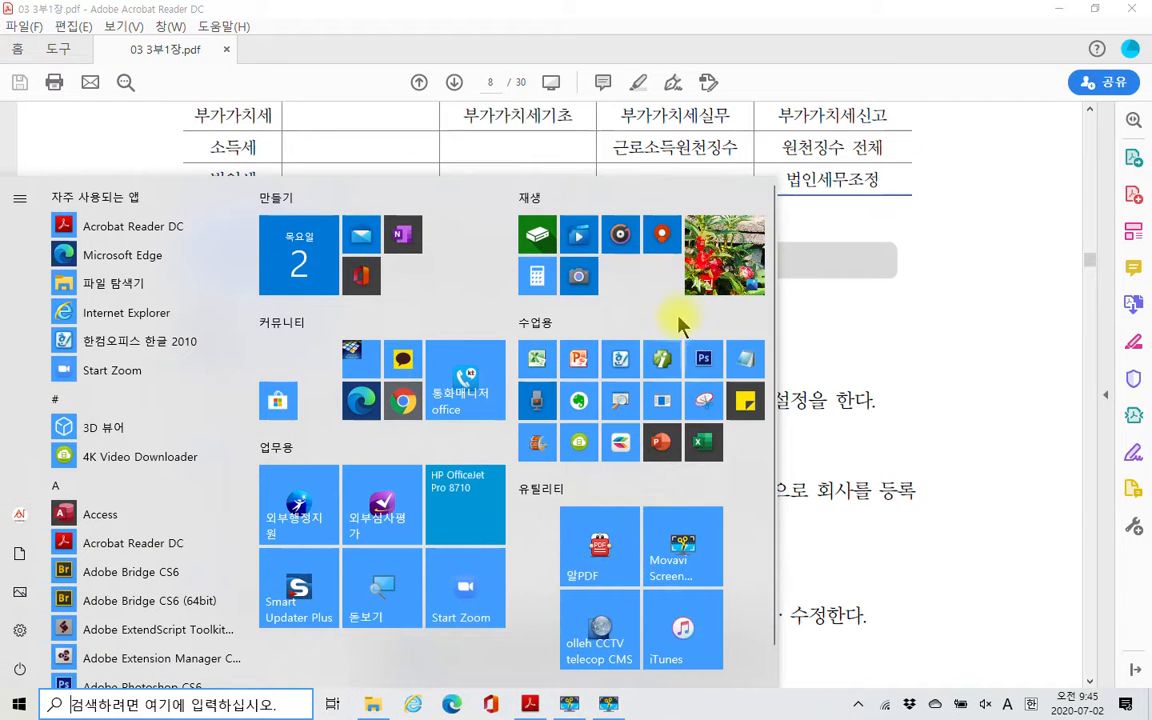
pyautogui.press('Escape')
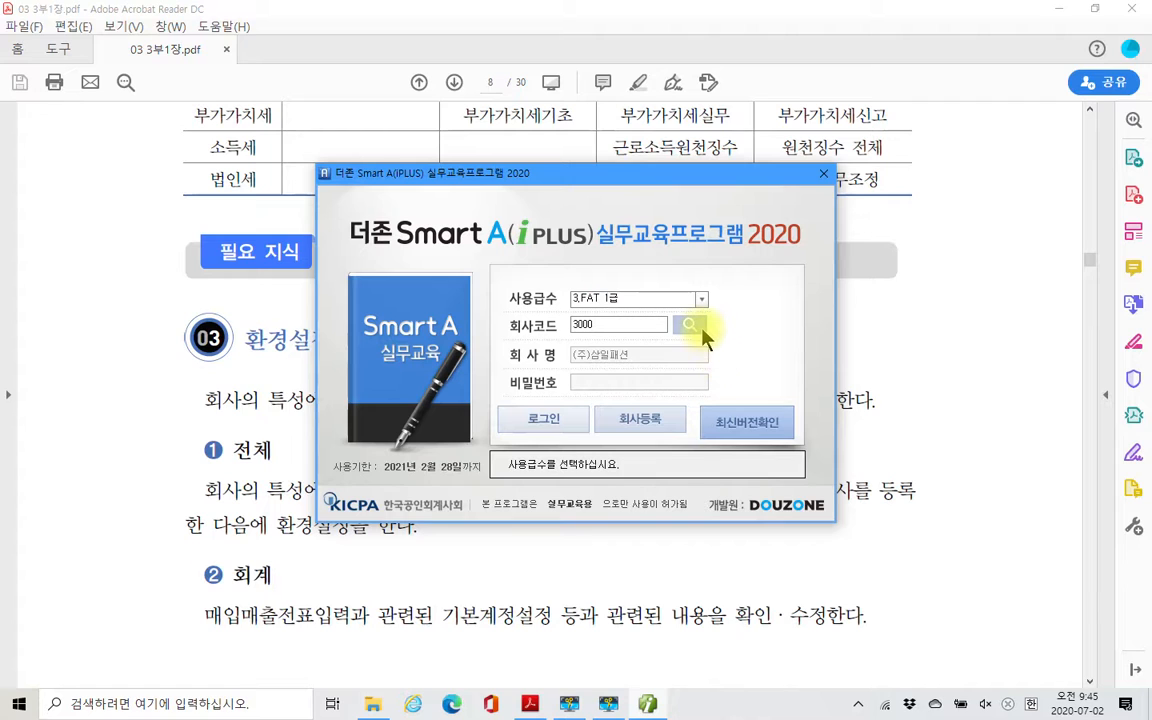
pyautogui.click(692, 326)
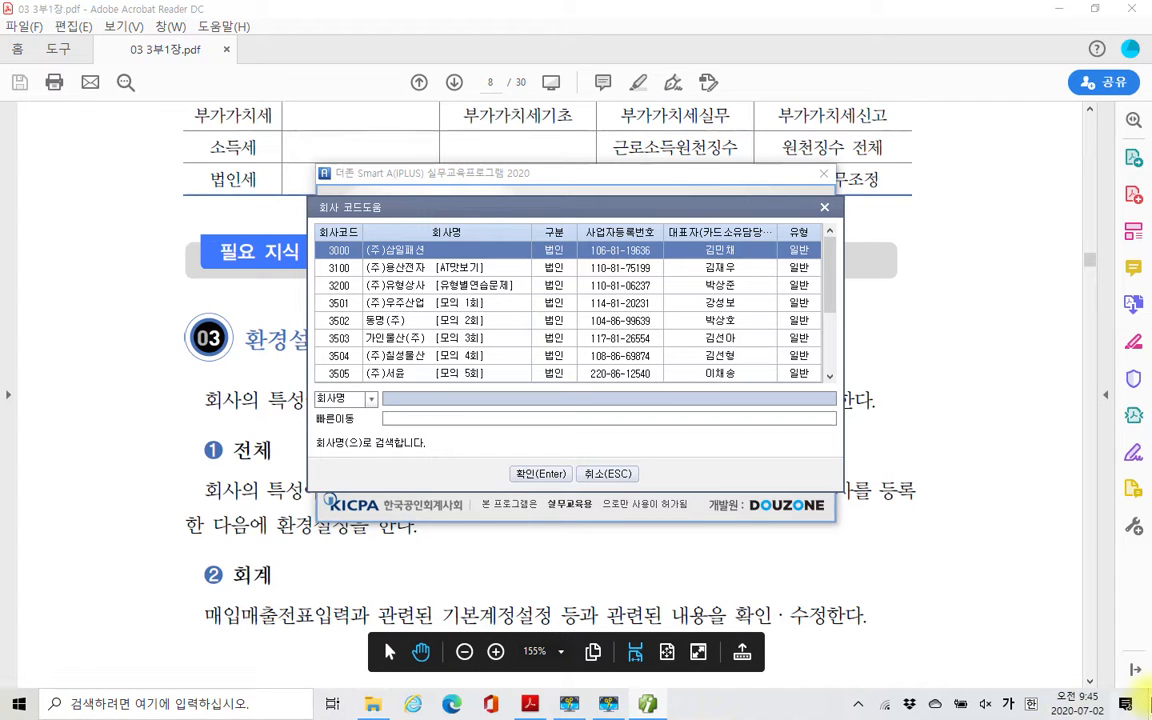
pyautogui.click(1147, 703)
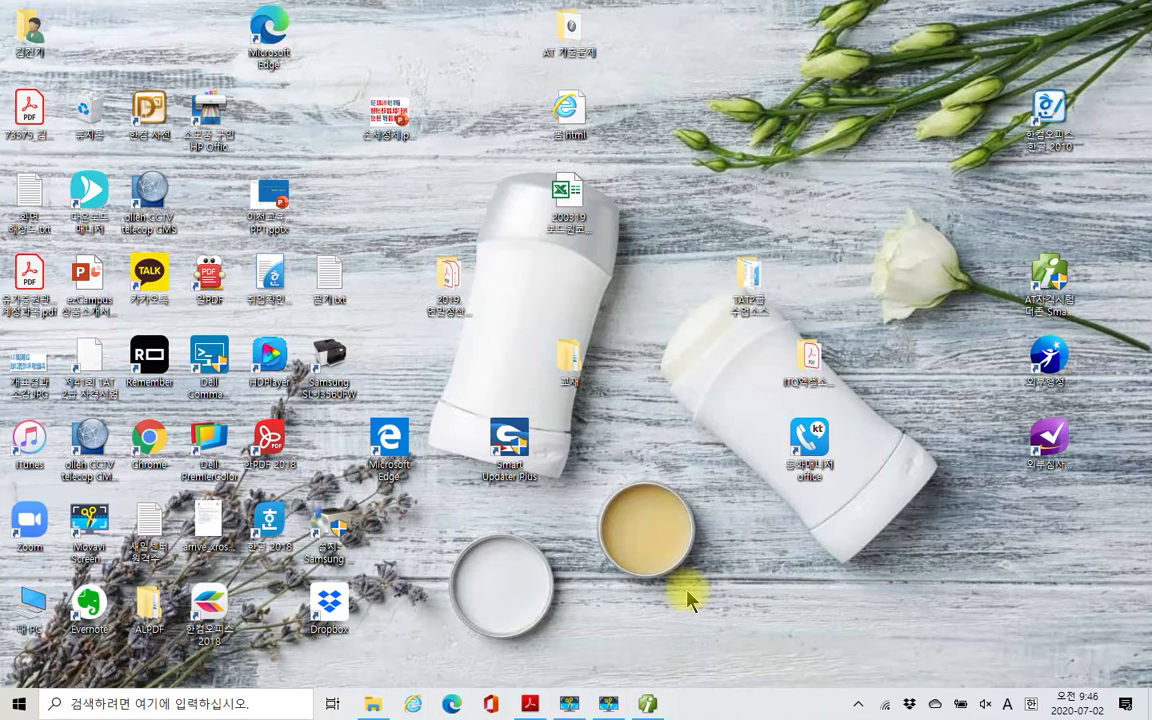
pyautogui.click(659, 708)
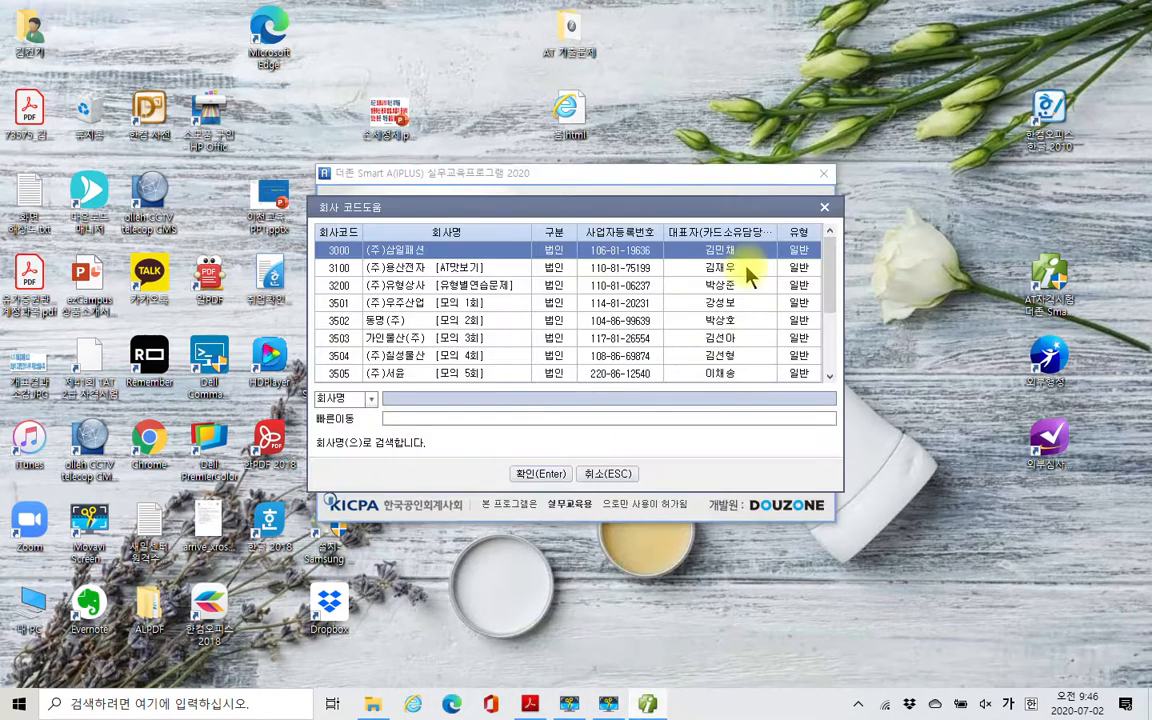
# - Close the company code list and locate the 2020FAT1.exe and 2020TAT2.exe data files in the 다운로드 folder
pyautogui.click(823, 208)
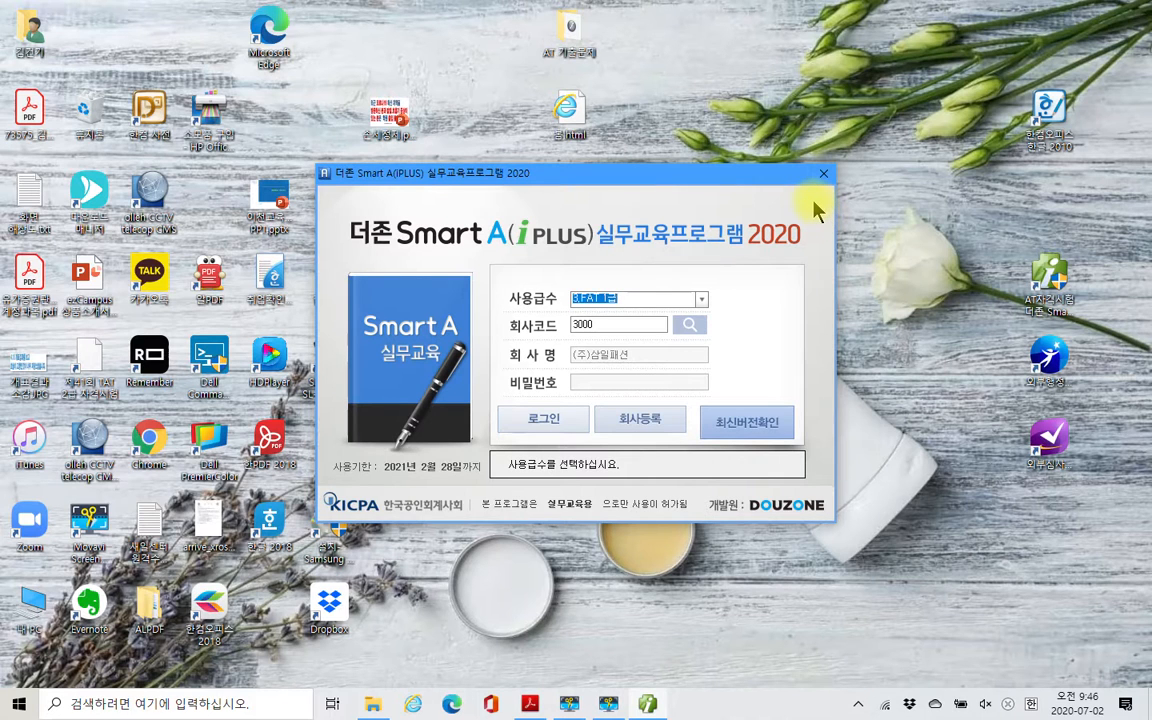
pyautogui.click(374, 705)
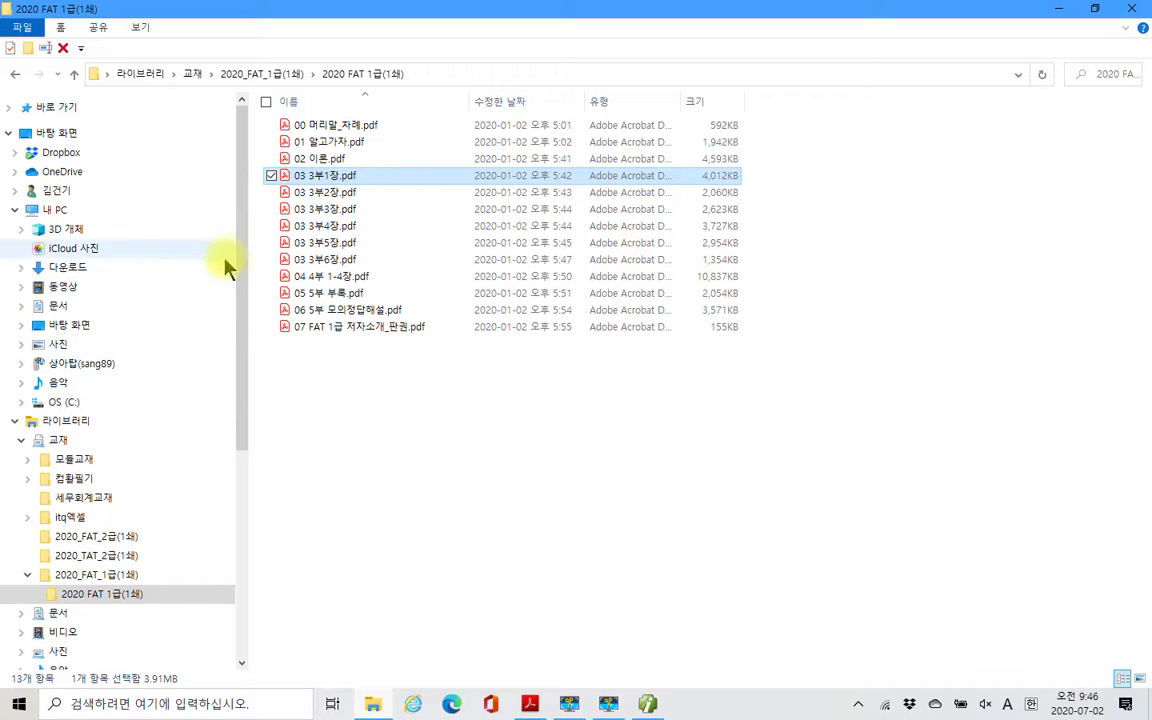
pyautogui.click(75, 267)
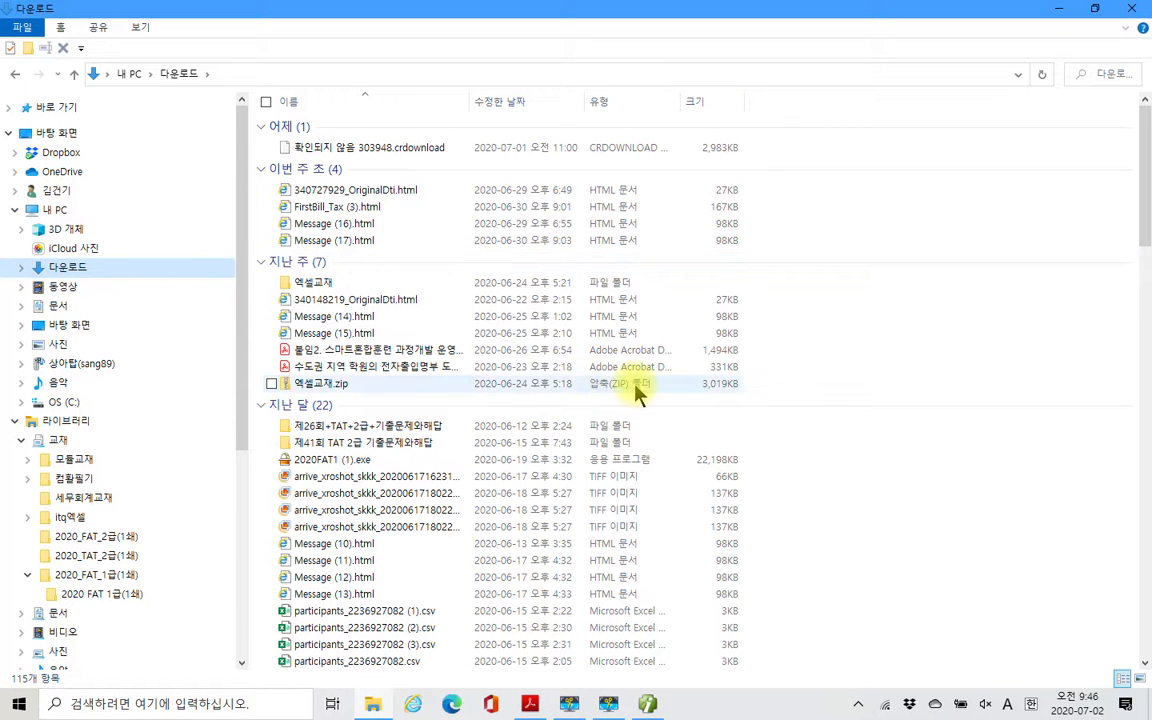
pyautogui.scroll(-5, 717, 418)
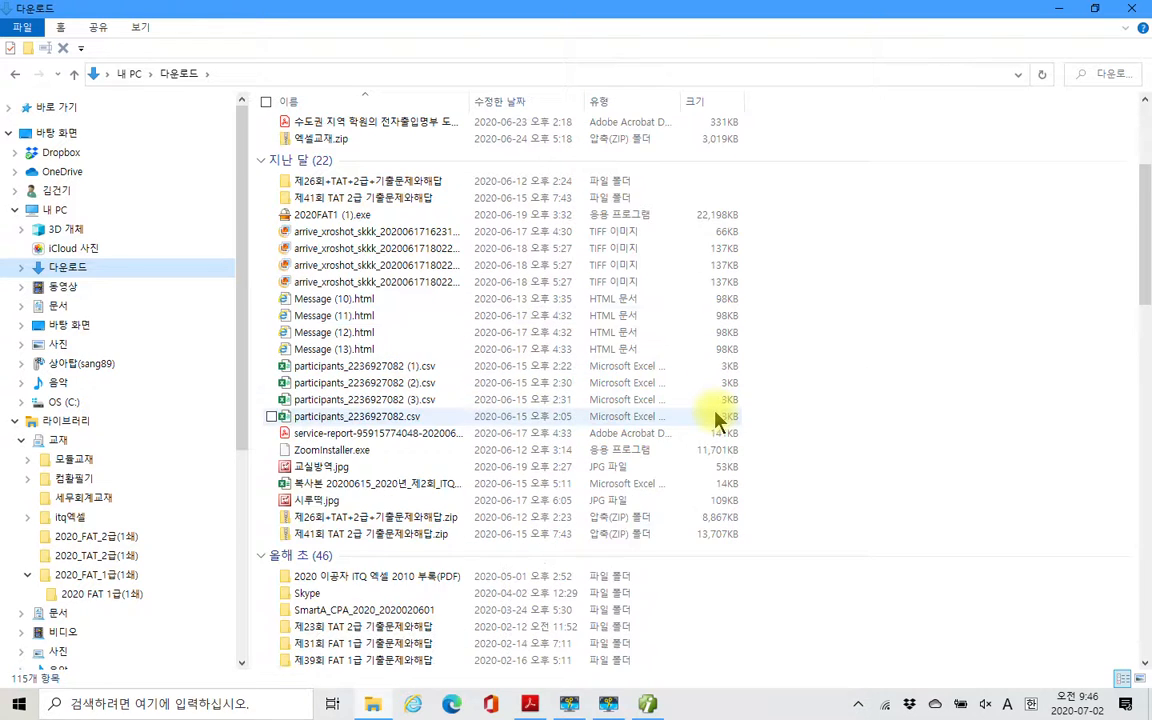
pyautogui.scroll(-2, 717, 418)
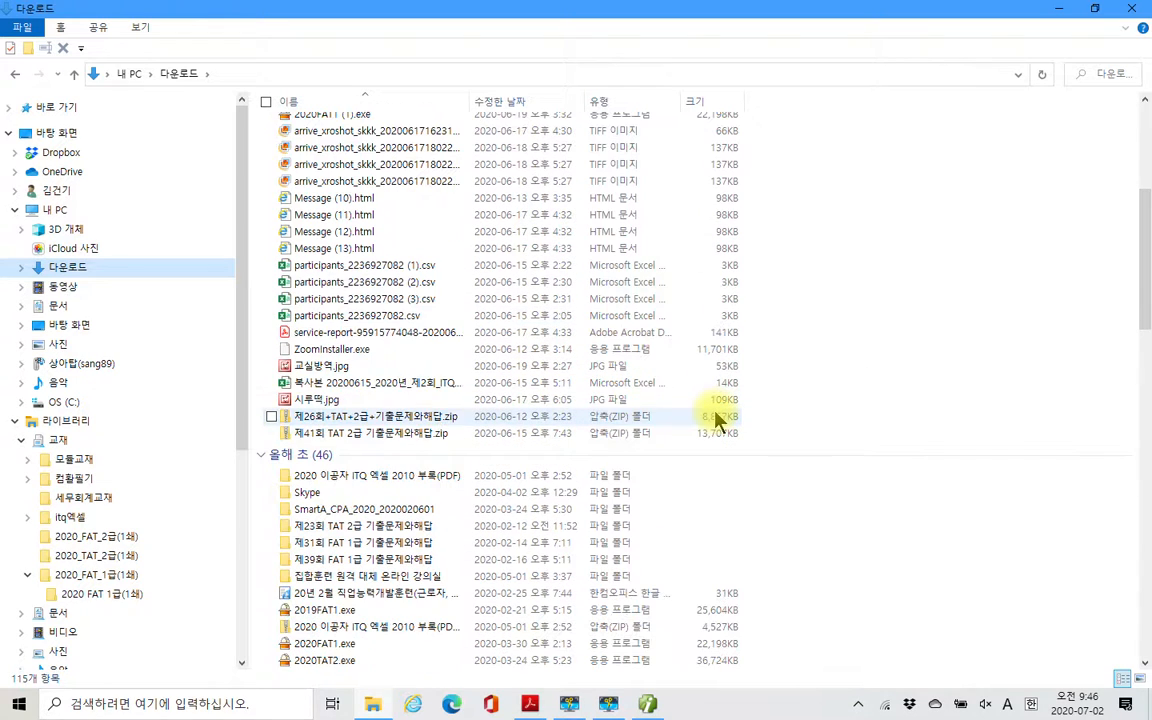
pyautogui.scroll(-1, 717, 420)
pyautogui.scroll(-1, 717, 420)
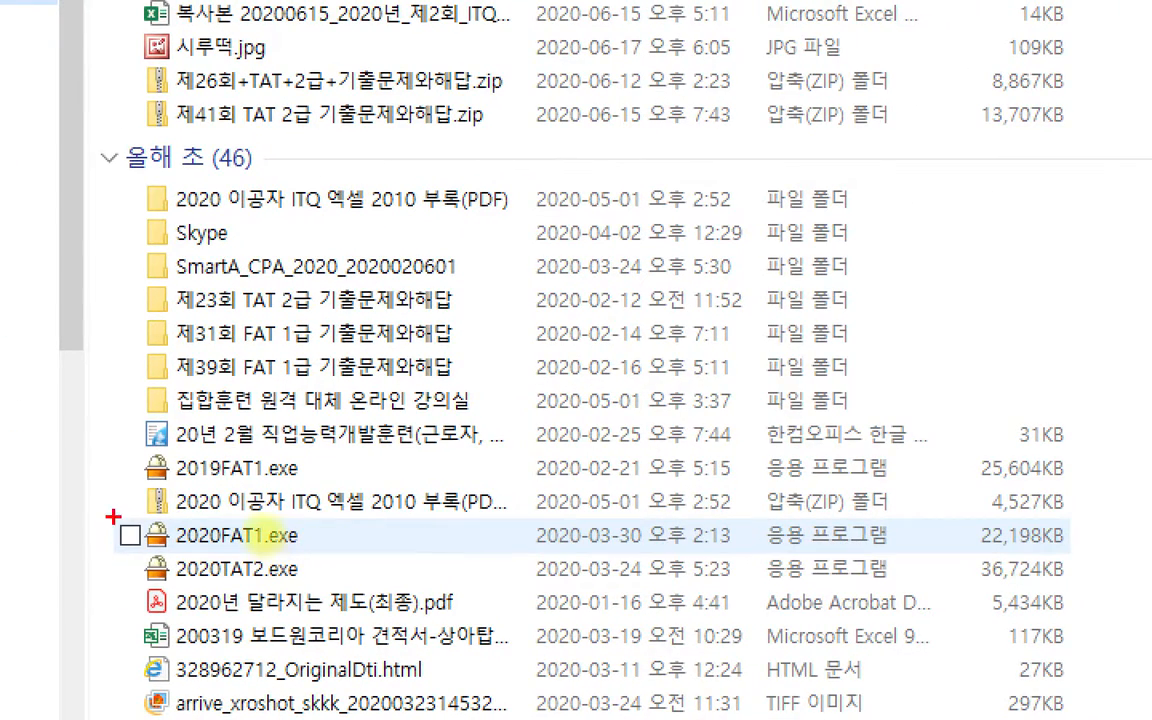
pyautogui.moveTo(110, 516)
pyautogui.mouseDown()
pyautogui.moveTo(316, 612)
pyautogui.moveTo(452, 602)
pyautogui.mouseUp()
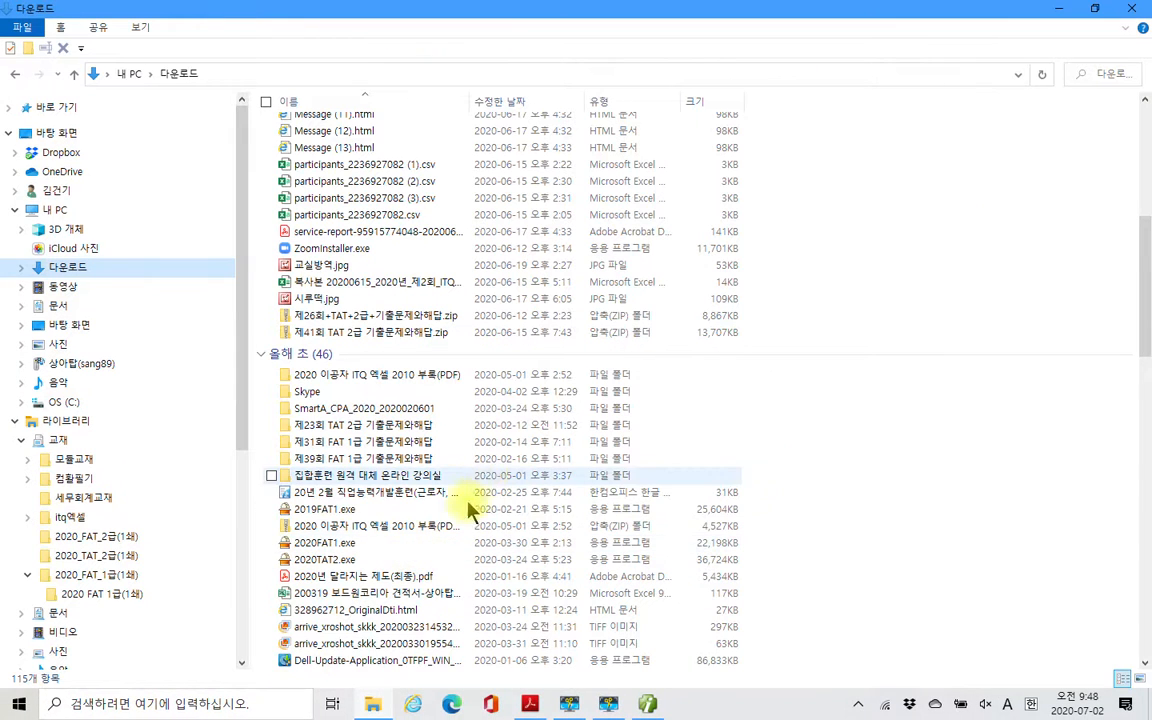
# - Switch back to the Smart A login window, log in to company 3000 (주)삼일패션 and maximize the program
pyautogui.click(647, 705)
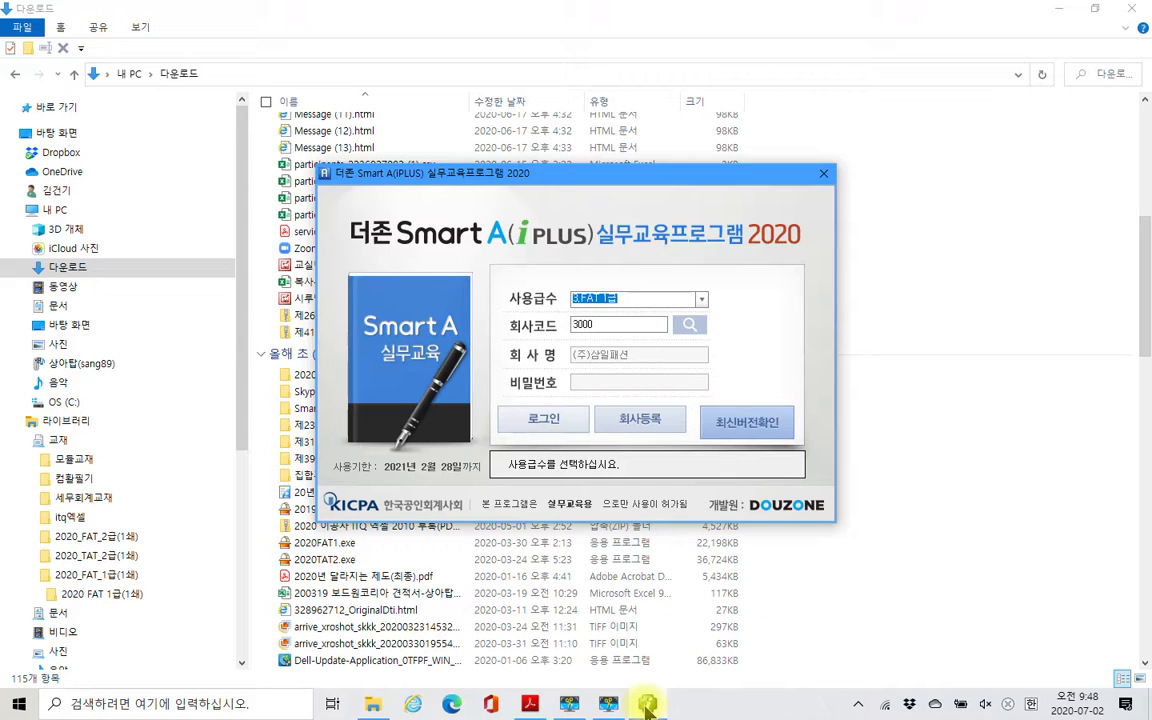
pyautogui.click(538, 425)
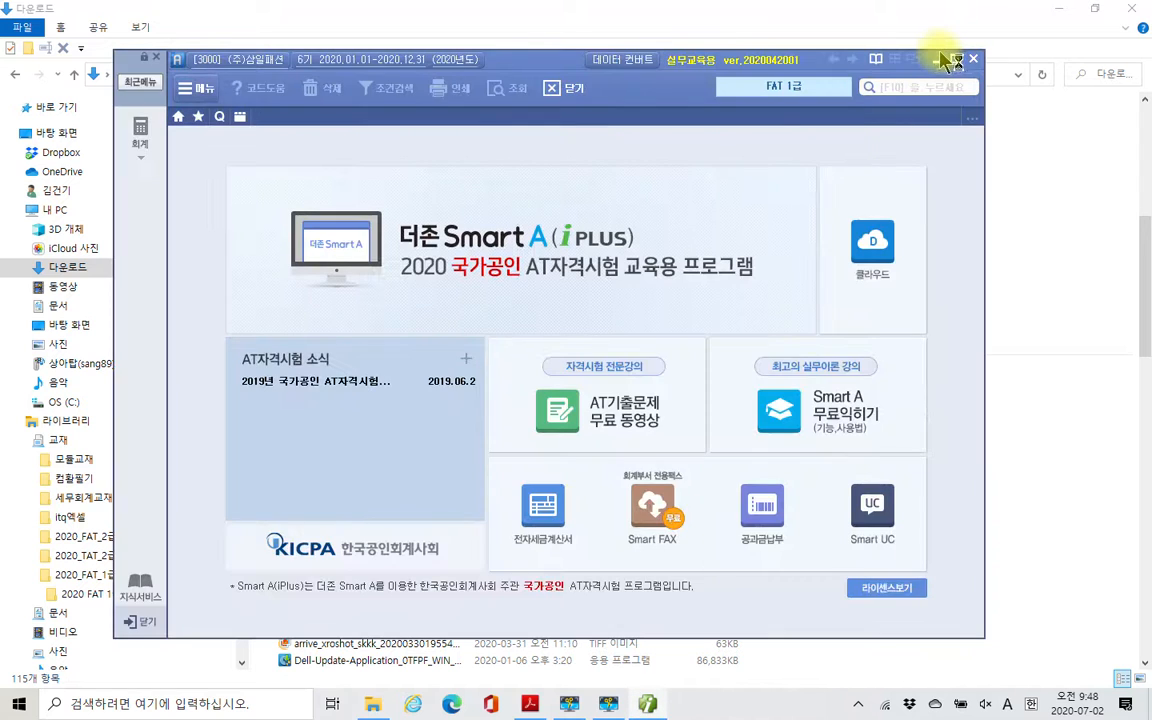
pyautogui.click(956, 59)
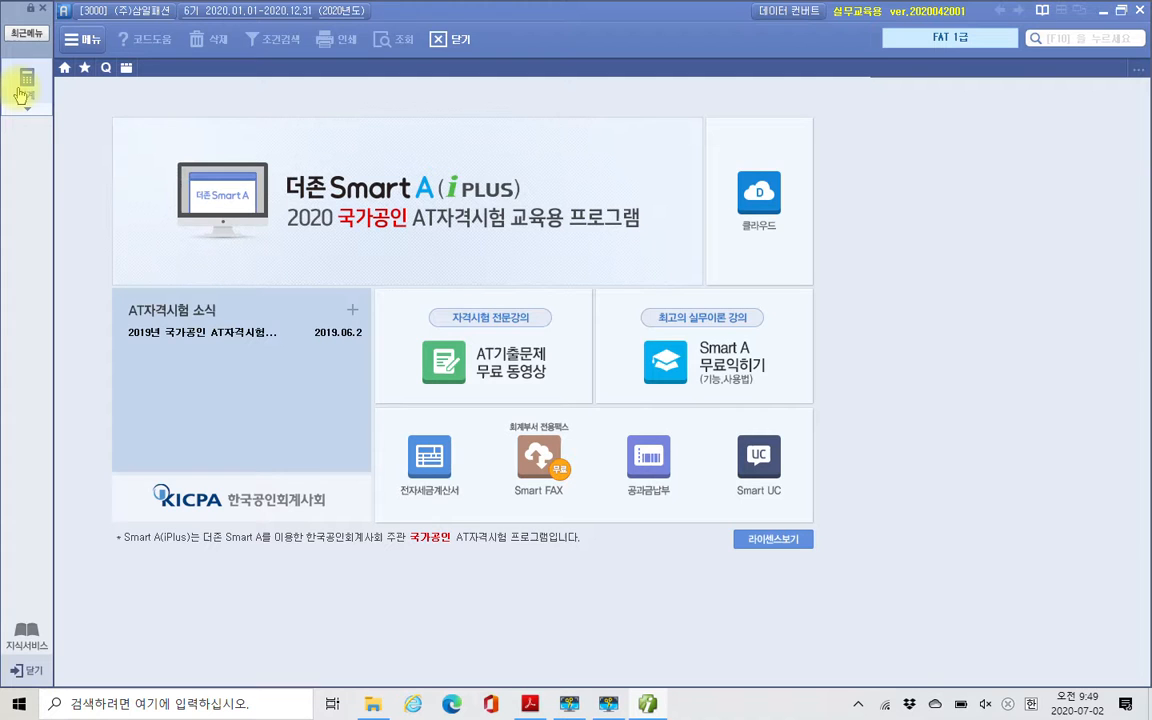
# - Open 데이터 백업 from the 회계 module and back up the 회계 data of company 3000 (주)삼일패션
pyautogui.click(26, 84)
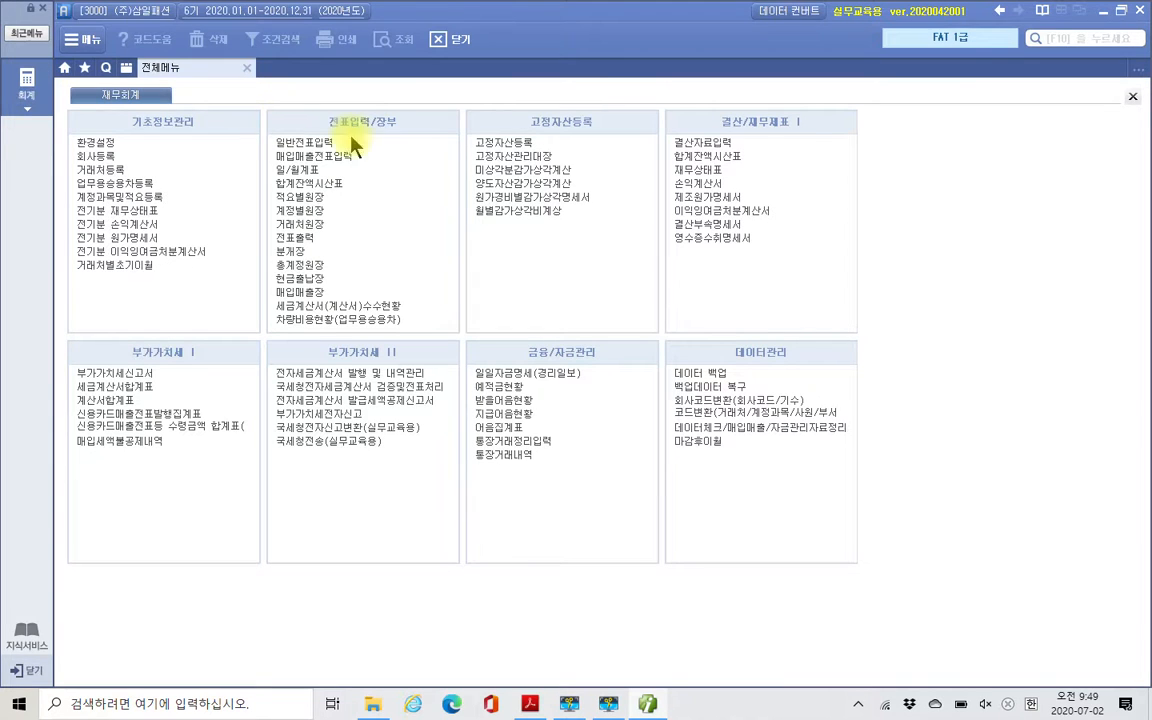
pyautogui.click(701, 375)
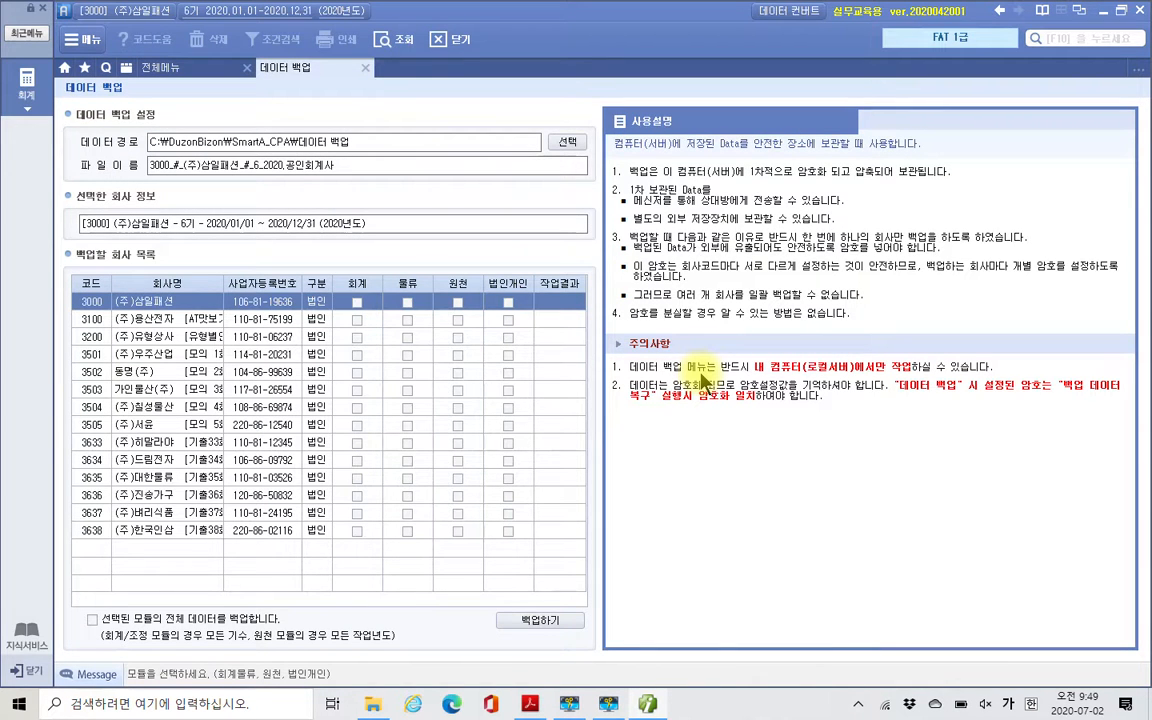
pyautogui.click(357, 303)
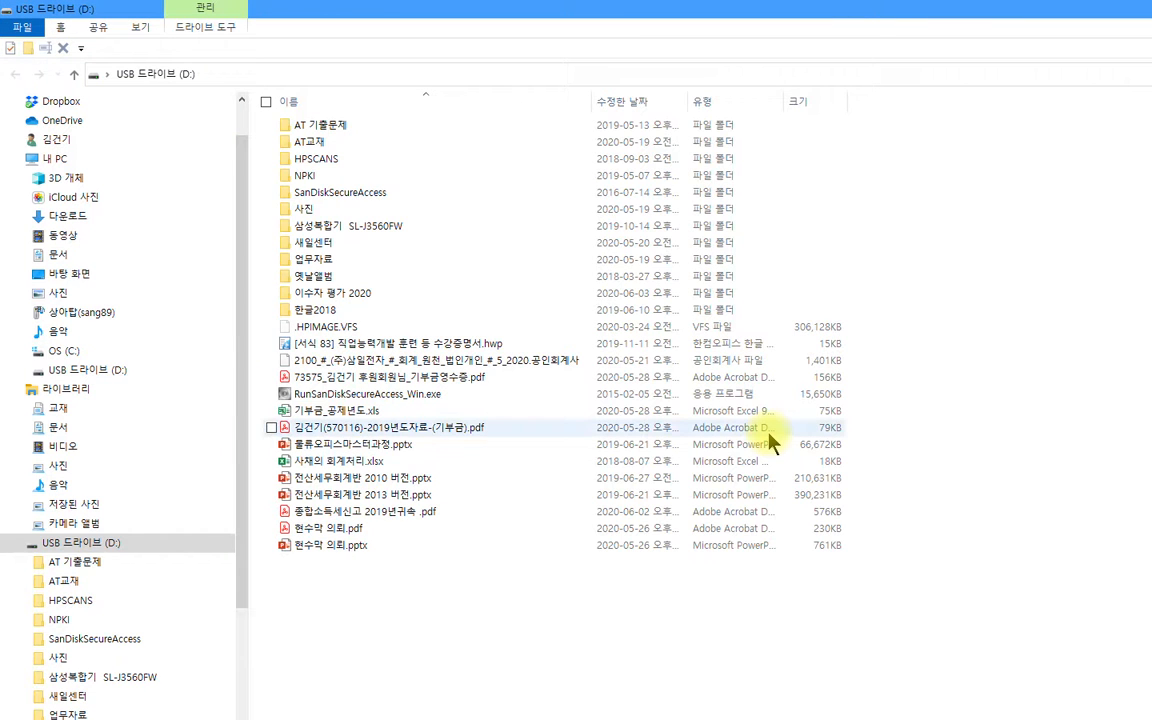
pyautogui.hotkey('alt', 'Tab')
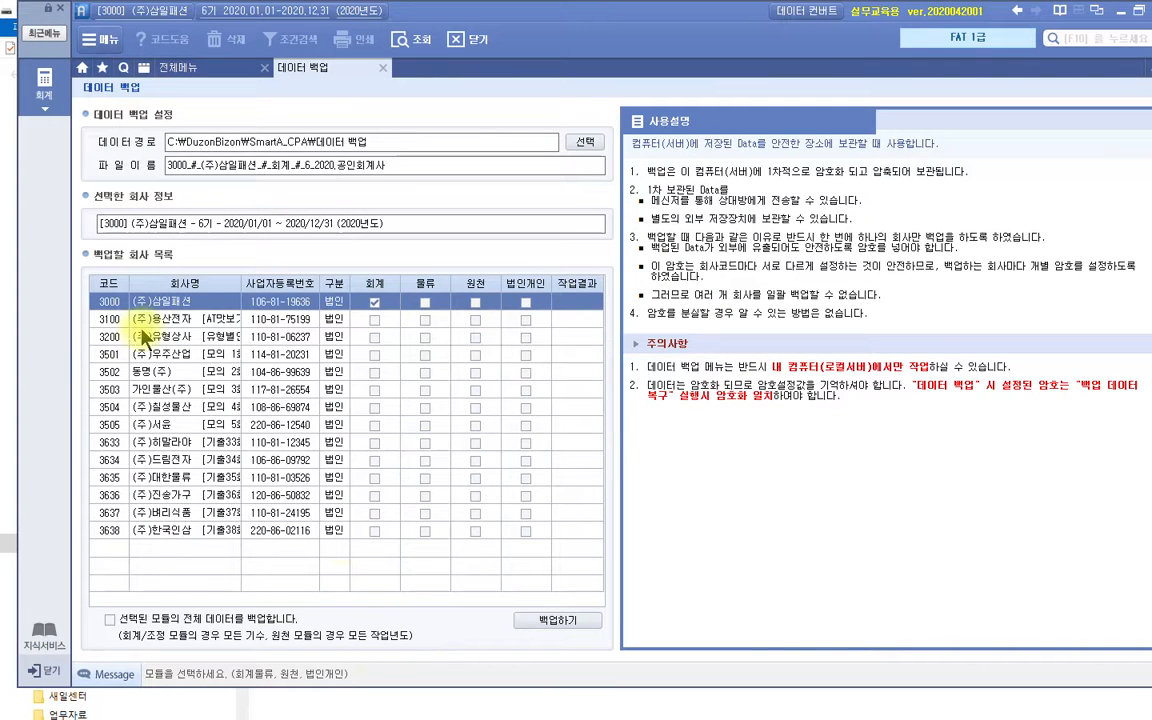
pyautogui.click(558, 621)
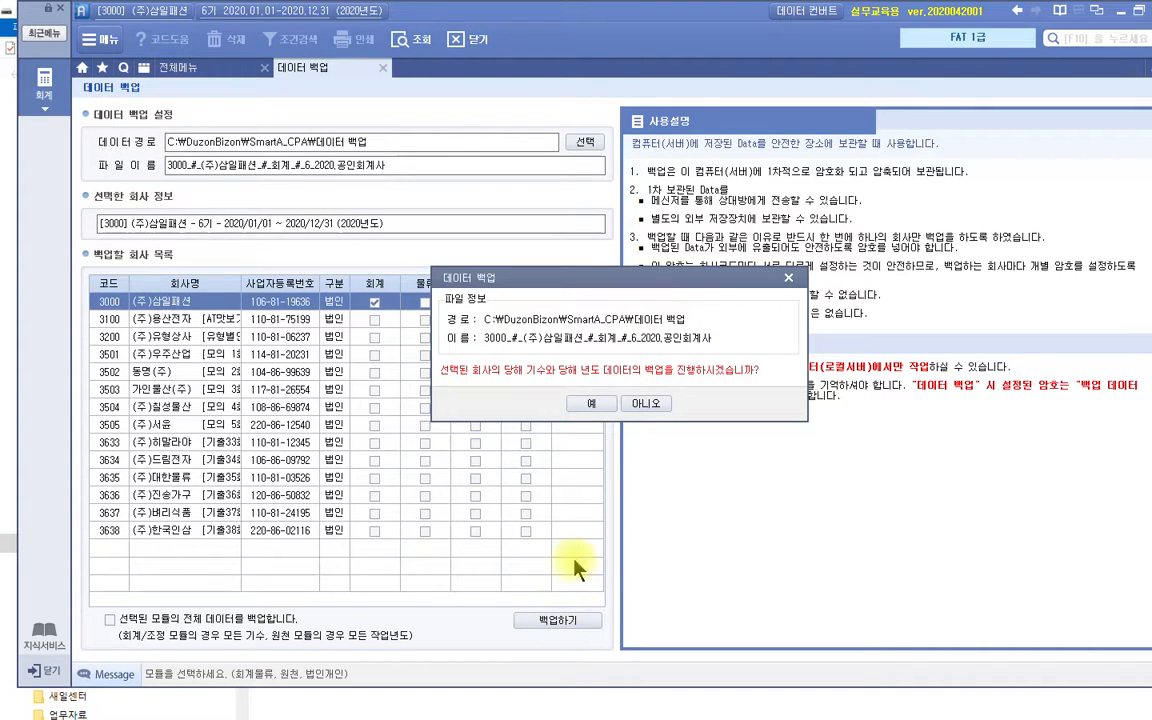
pyautogui.click(593, 408)
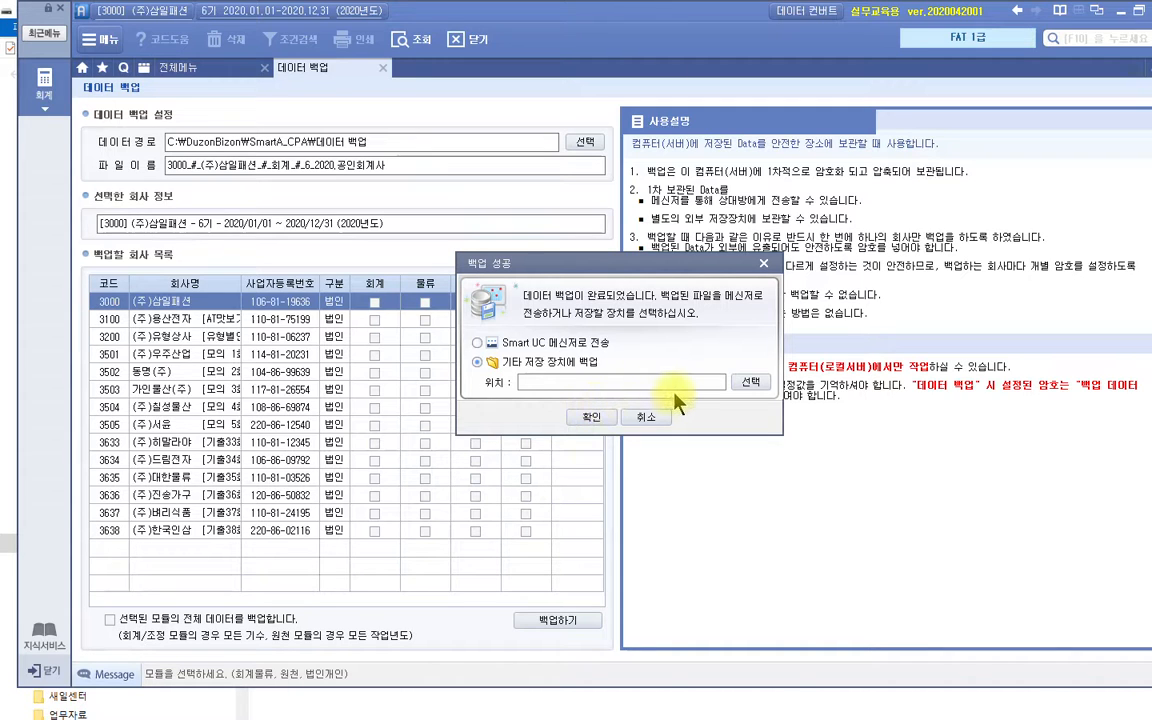
# - Save a copy of the backup to the USB drive D:\ as 기타 저장 장치, and close the 데이터 백업 page
pyautogui.click(750, 383)
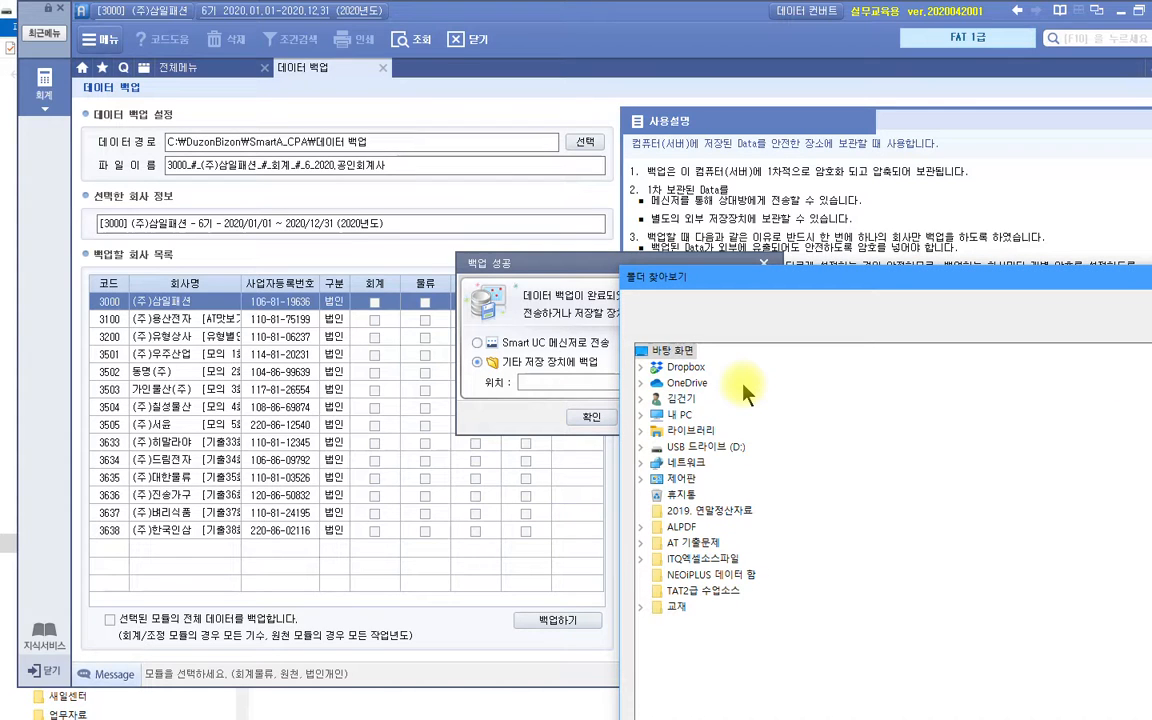
pyautogui.click(720, 452)
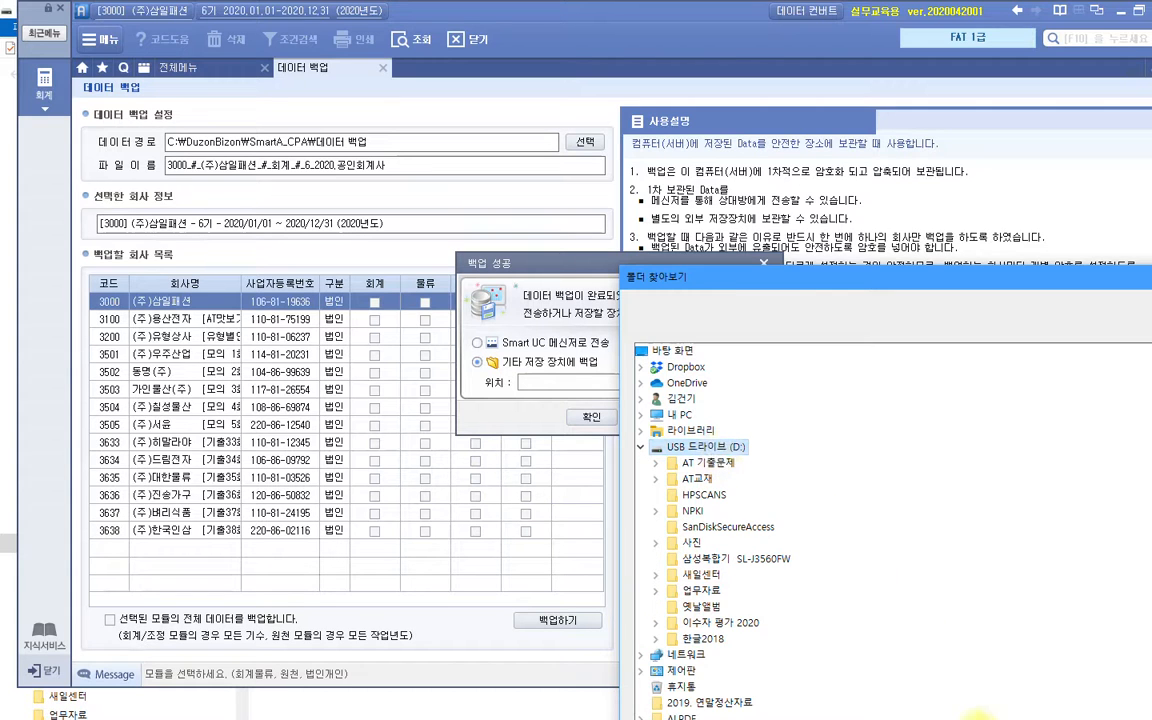
pyautogui.press('Return')
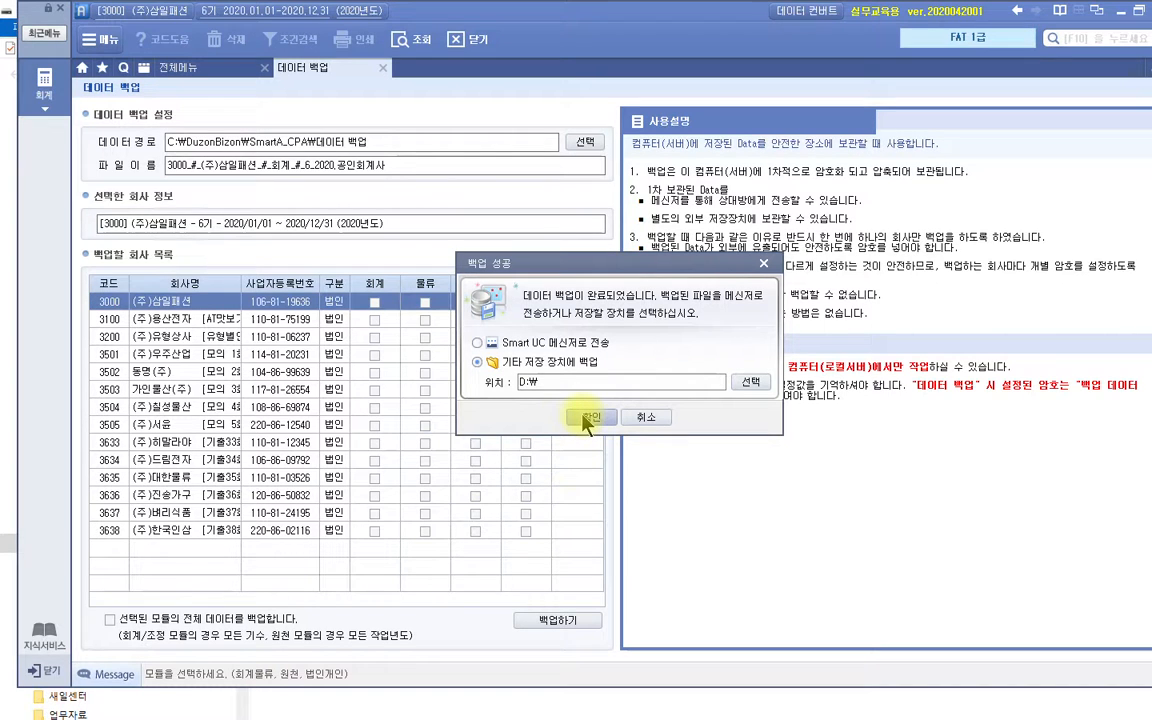
pyautogui.click(590, 418)
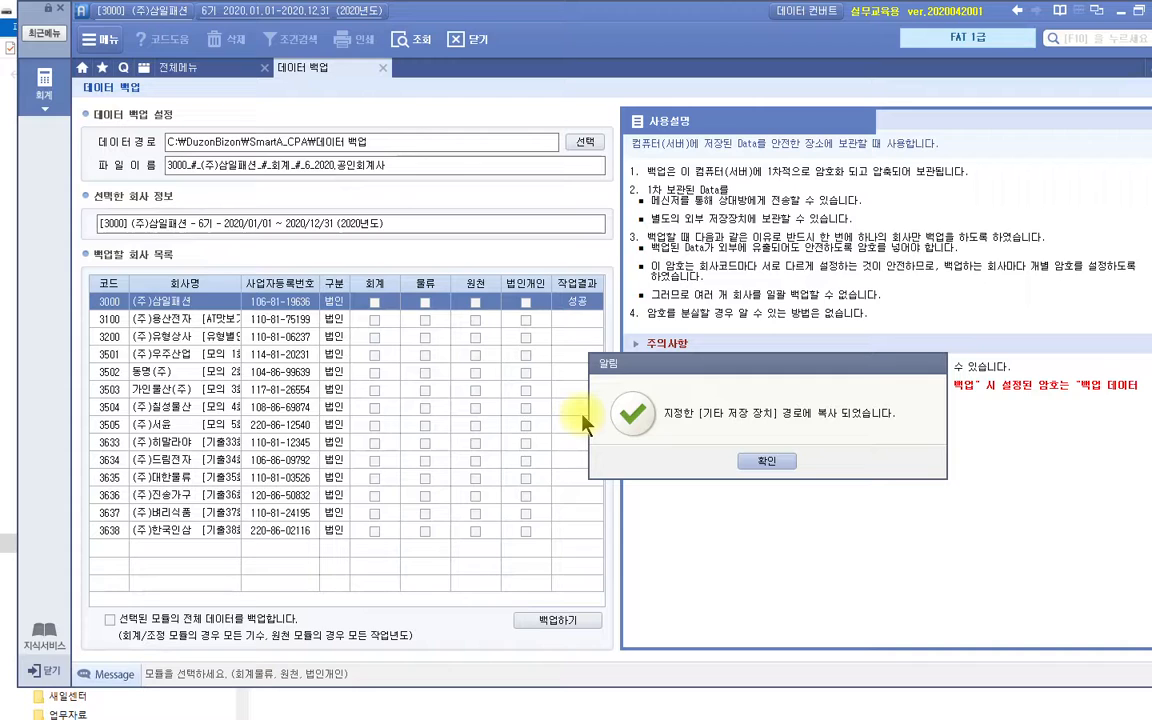
pyautogui.click(750, 462)
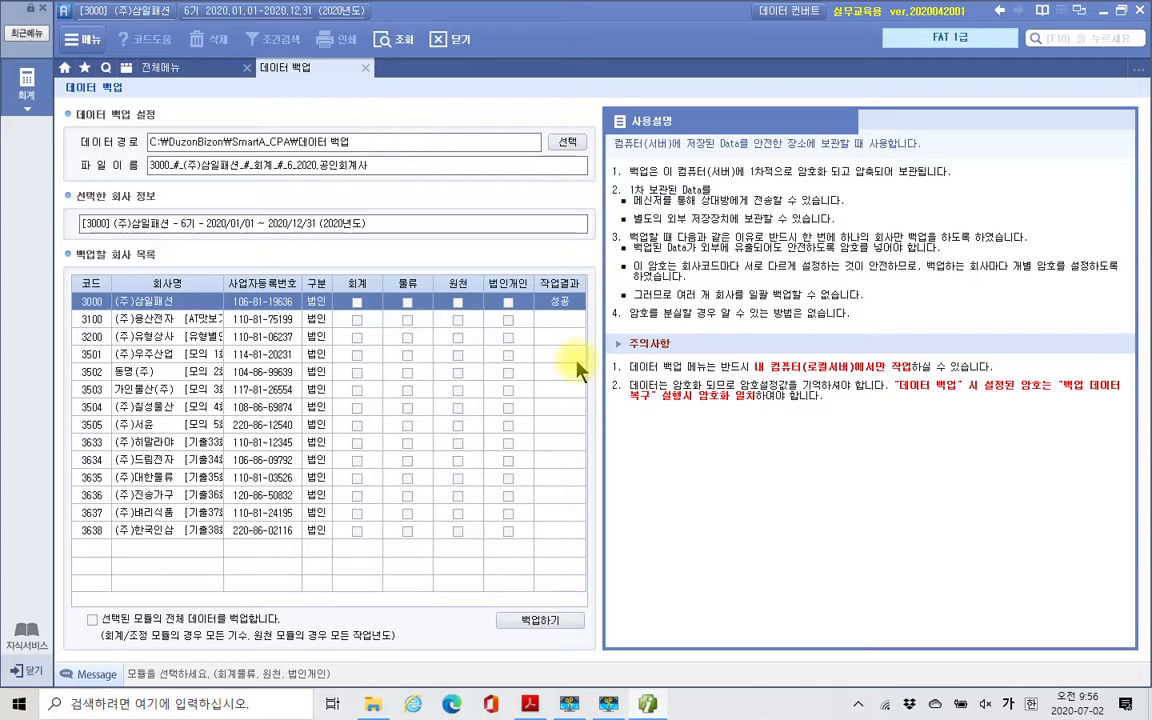
pyautogui.click(364, 70)
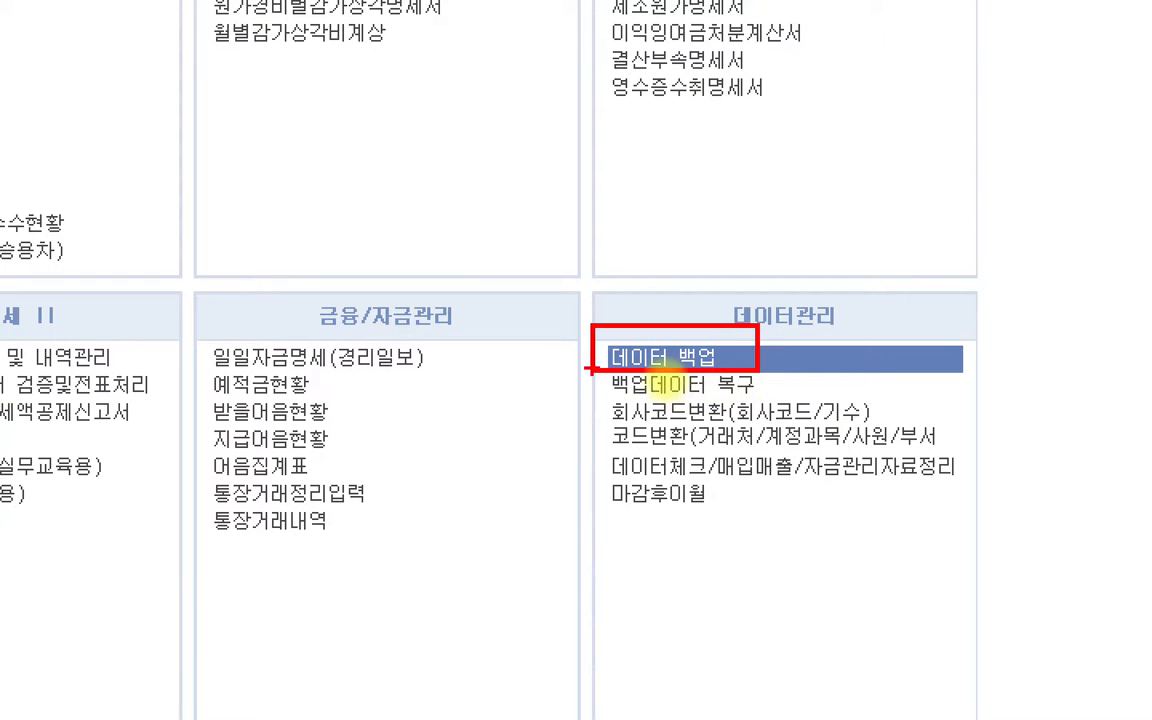
# - Review the 재무회계 menu groups, including 데이터관리, 기초정보관리, 전표입력/장부, 결산/재무제표 I and 부가가치세 I
pyautogui.moveTo(591, 373); pyautogui.dragTo(772, 404)
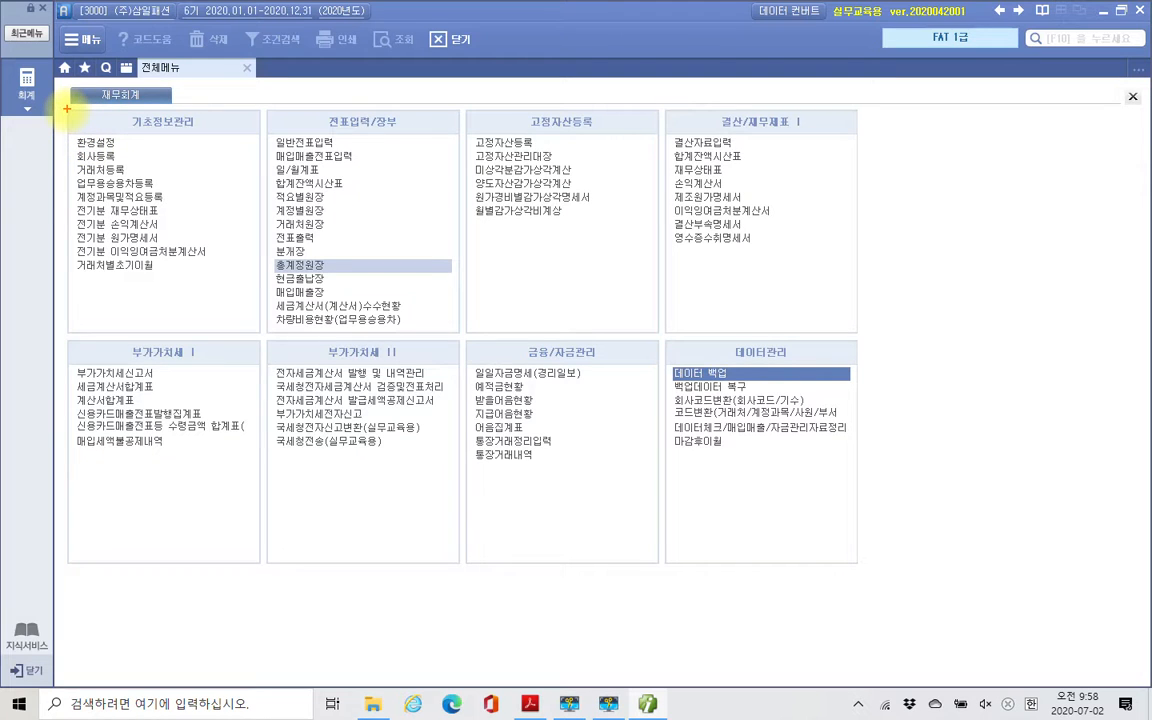
pyautogui.moveTo(66, 108)
pyautogui.mouseDown()
pyautogui.moveTo(255, 300)
pyautogui.moveTo(259, 330)
pyautogui.mouseUp()
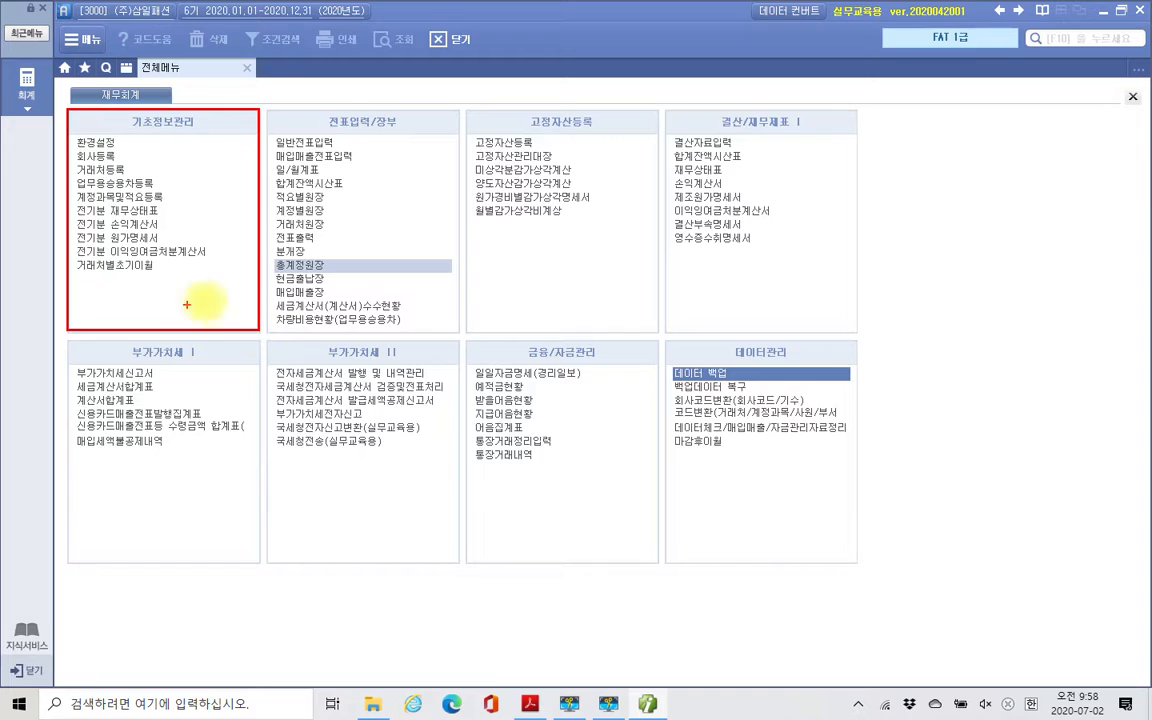
pyautogui.moveTo(207, 288)
pyautogui.mouseDown()
pyautogui.moveTo(204, 300)
pyautogui.moveTo(225, 300)
pyautogui.mouseUp()
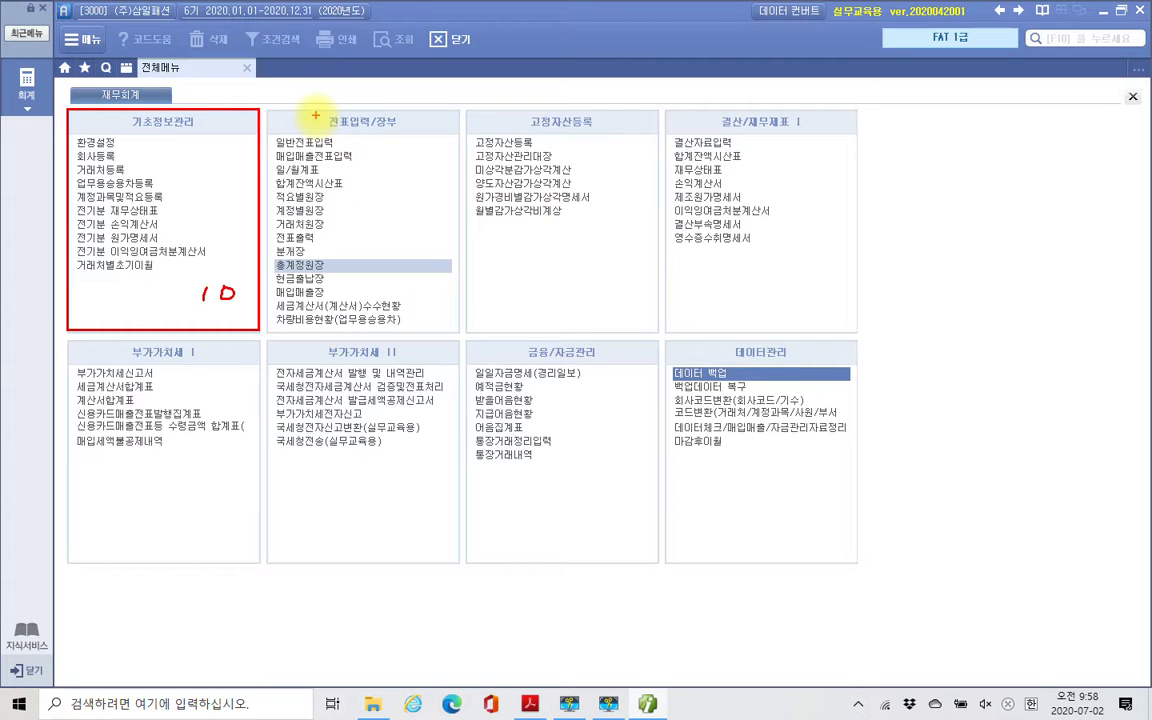
pyautogui.moveTo(313, 114); pyautogui.dragTo(416, 130)
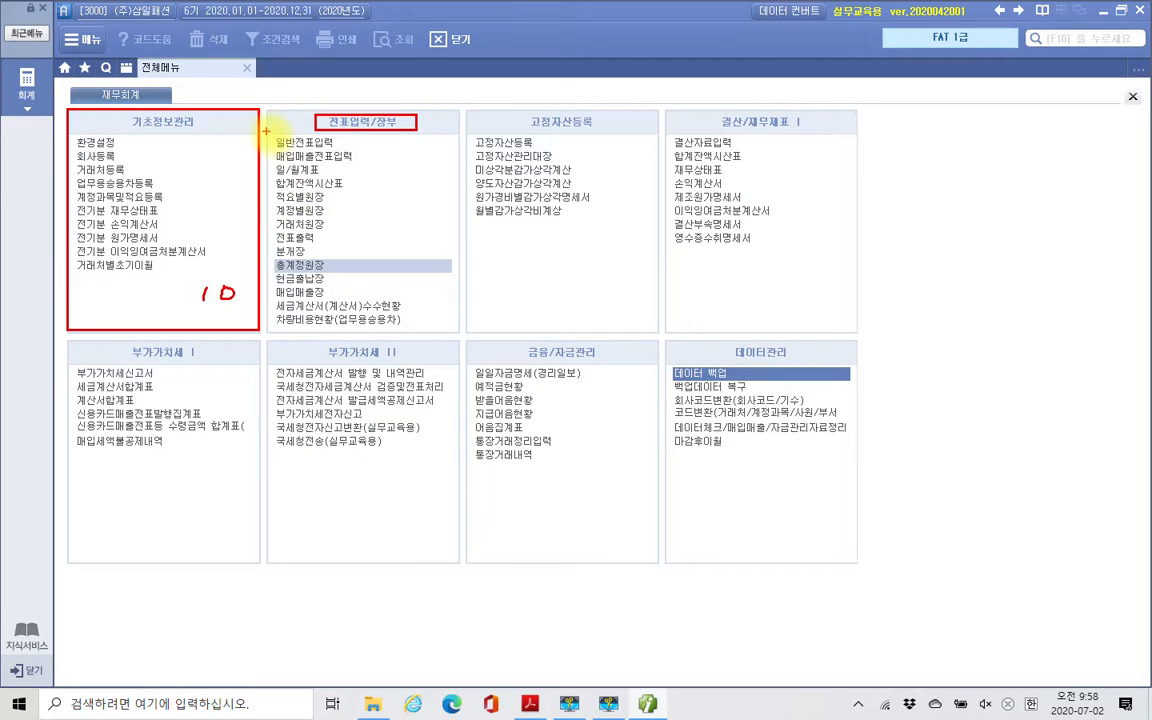
pyautogui.moveTo(267, 133); pyautogui.dragTo(414, 163)
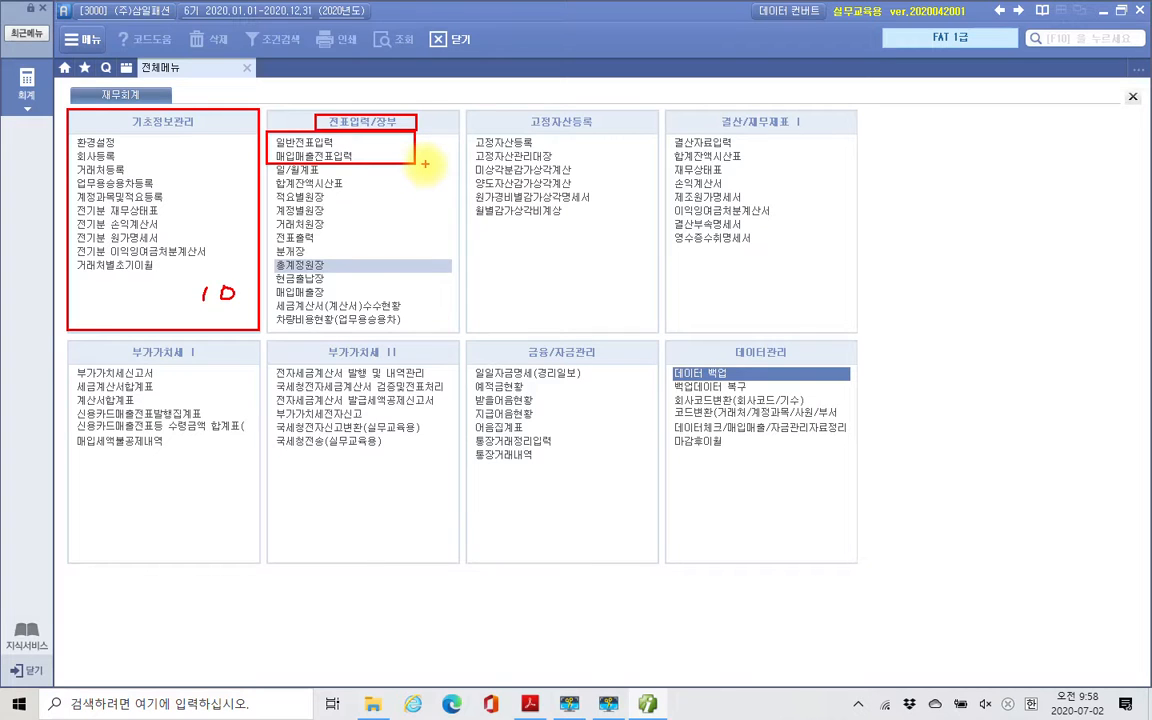
pyautogui.moveTo(410, 170)
pyautogui.mouseDown()
pyautogui.moveTo(425, 133)
pyautogui.moveTo(405, 155)
pyautogui.moveTo(412, 165)
pyautogui.mouseUp()
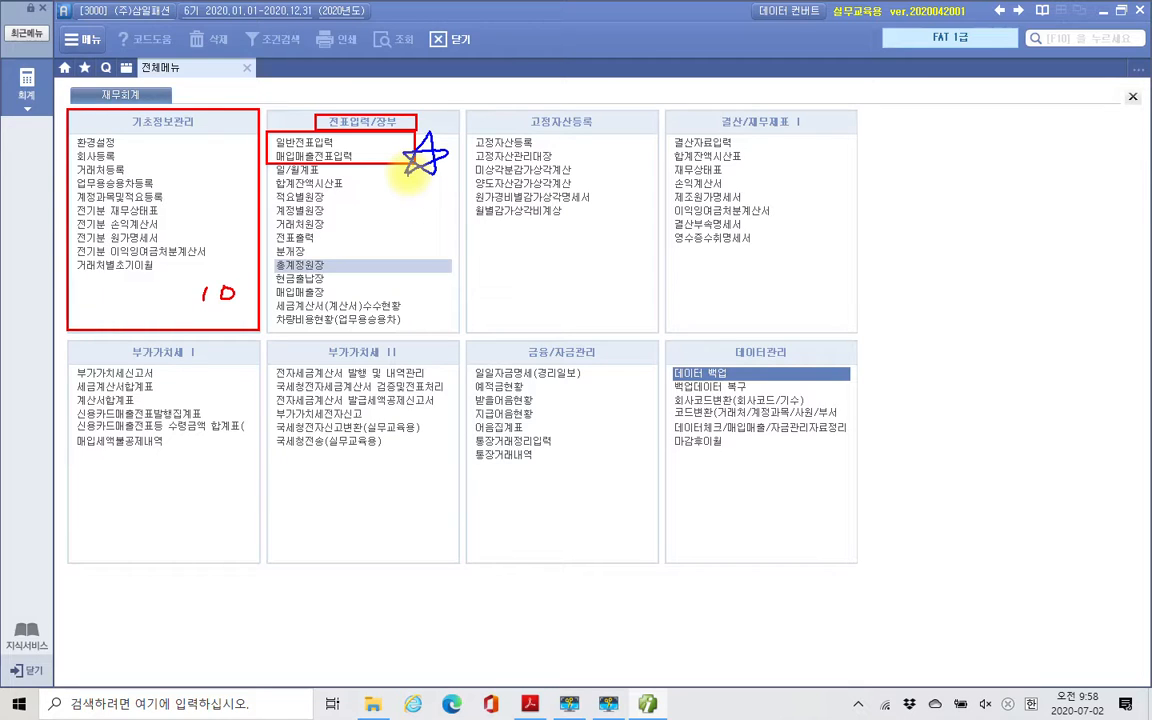
pyautogui.moveTo(380, 335)
pyautogui.mouseDown()
pyautogui.moveTo(290, 328)
pyautogui.moveTo(370, 182)
pyautogui.moveTo(375, 335)
pyautogui.moveTo(360, 330)
pyautogui.mouseUp()
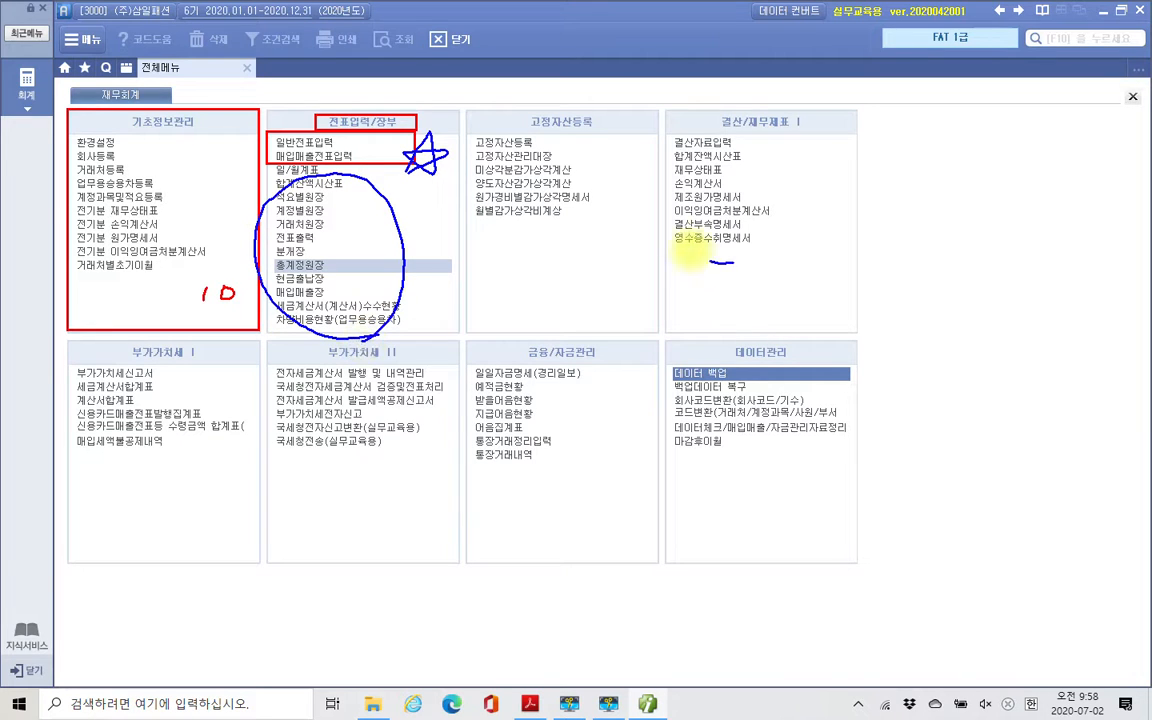
pyautogui.moveTo(705, 255)
pyautogui.mouseDown()
pyautogui.moveTo(660, 160)
pyautogui.moveTo(722, 288)
pyautogui.mouseUp()
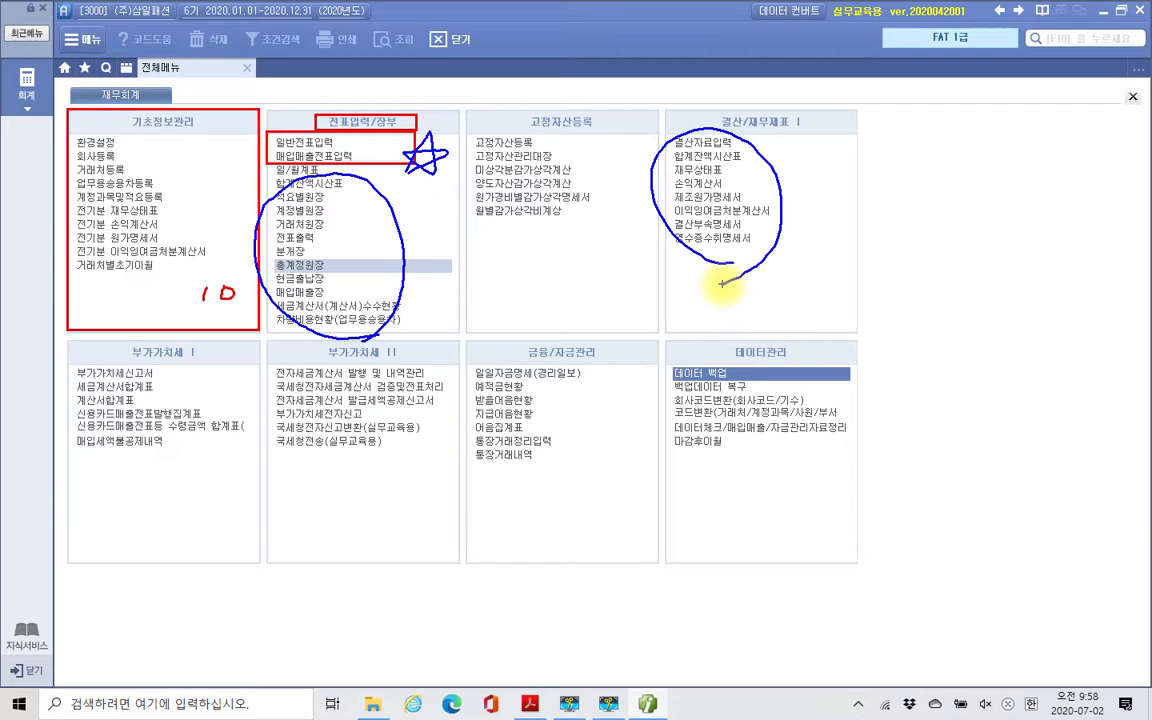
pyautogui.moveTo(100, 482)
pyautogui.mouseDown()
pyautogui.moveTo(48, 450)
pyautogui.moveTo(190, 395)
pyautogui.moveTo(143, 503)
pyautogui.mouseUp()
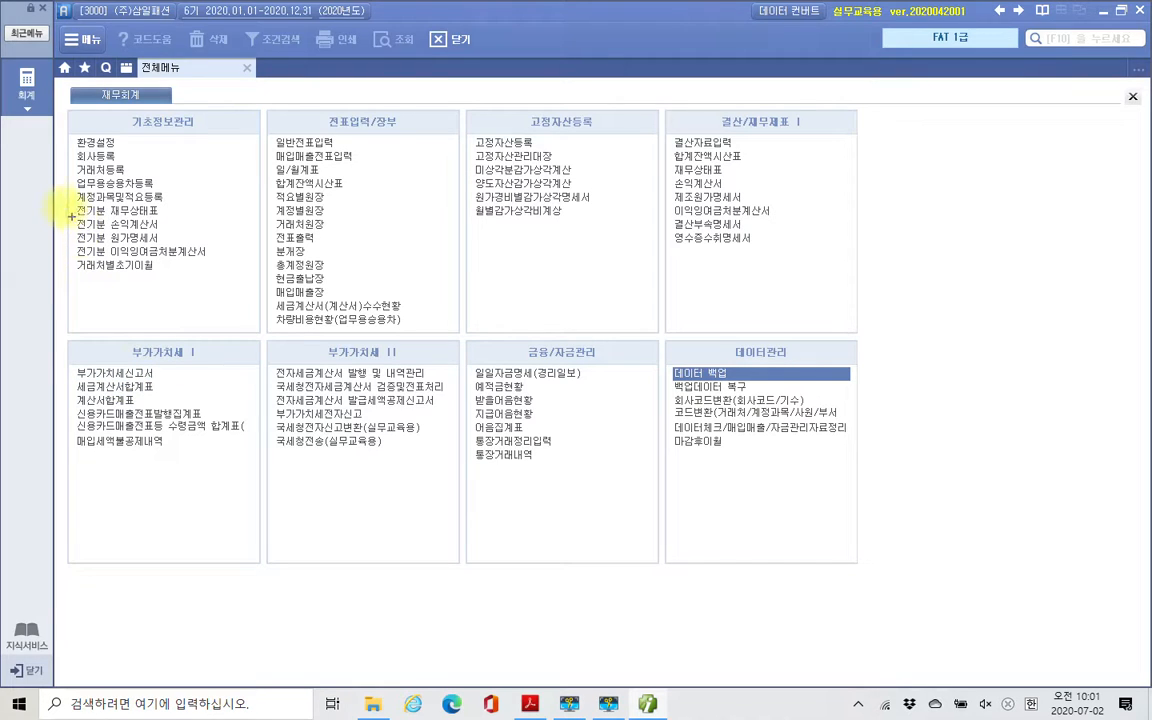
pyautogui.moveTo(66, 111)
pyautogui.mouseDown()
pyautogui.moveTo(165, 262)
pyautogui.moveTo(241, 333)
pyautogui.moveTo(264, 328)
pyautogui.mouseUp()
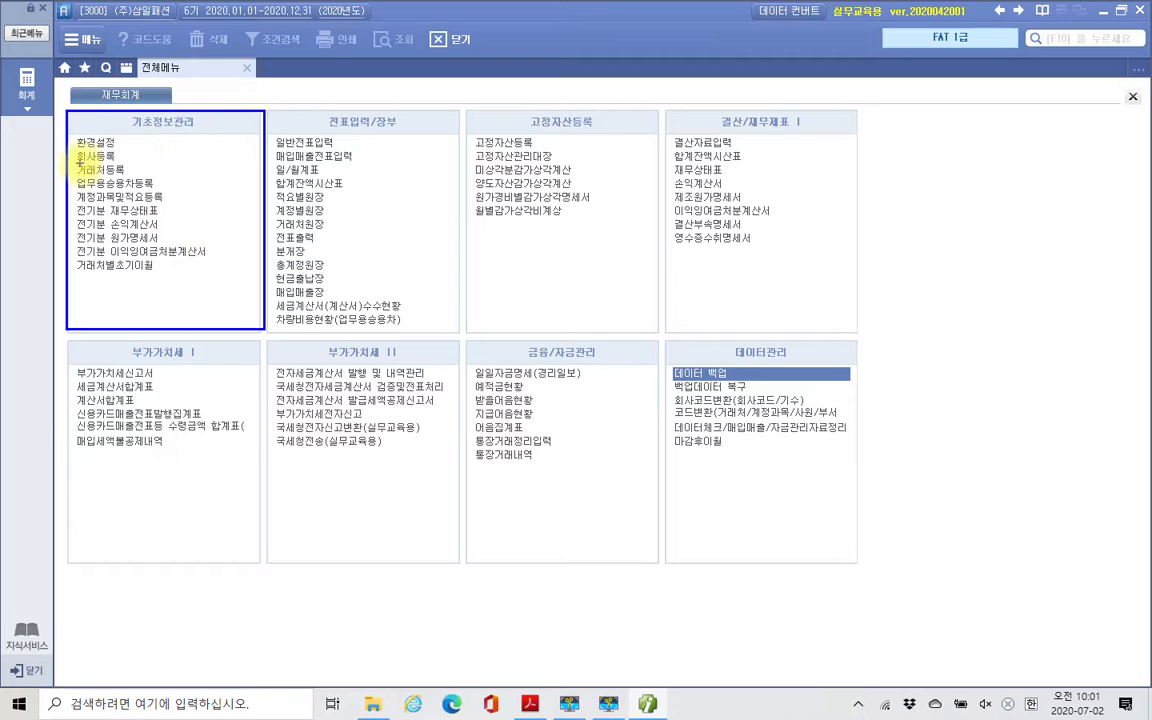
pyautogui.moveTo(76, 160); pyautogui.dragTo(142, 158)
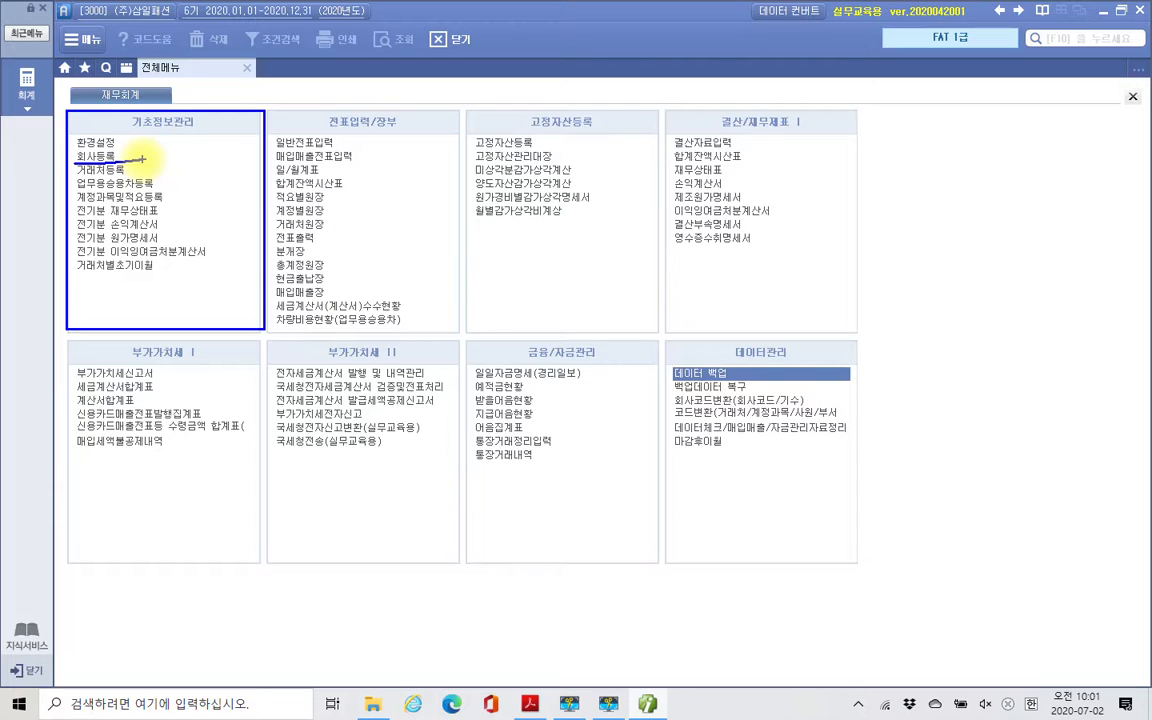
pyautogui.press('Escape')
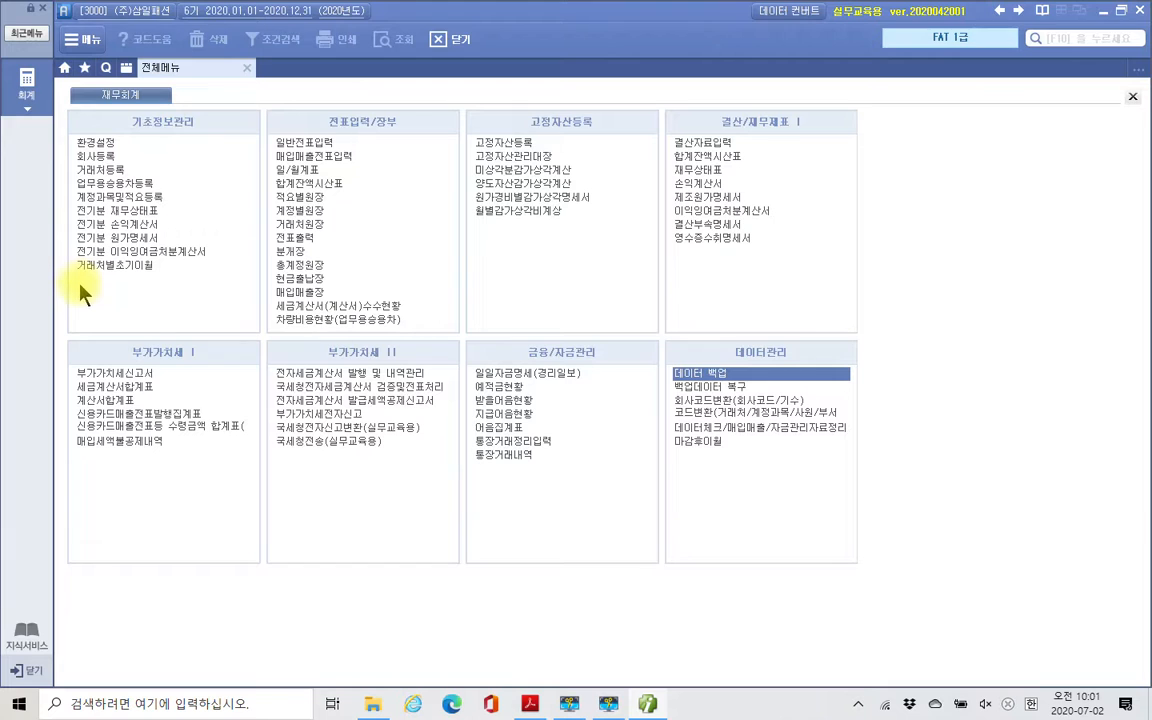
pyautogui.moveTo(1136, 60)
pyautogui.mouseDown()
pyautogui.moveTo(1126, 8)
pyautogui.moveTo(1143, 6)
pyautogui.mouseUp()
pyautogui.press('super+a')
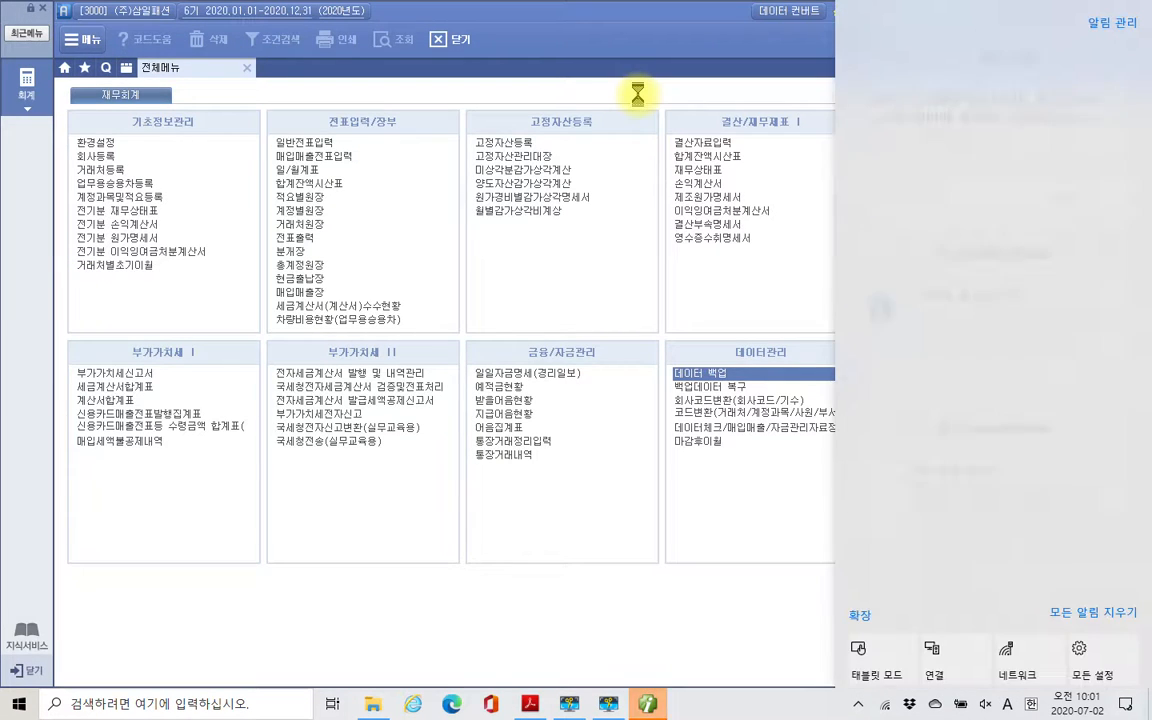
# - Exit Smart A, confirming the closing prompt, and minimize the 다운로드 folder window to show the desktop
pyautogui.click(573, 15)
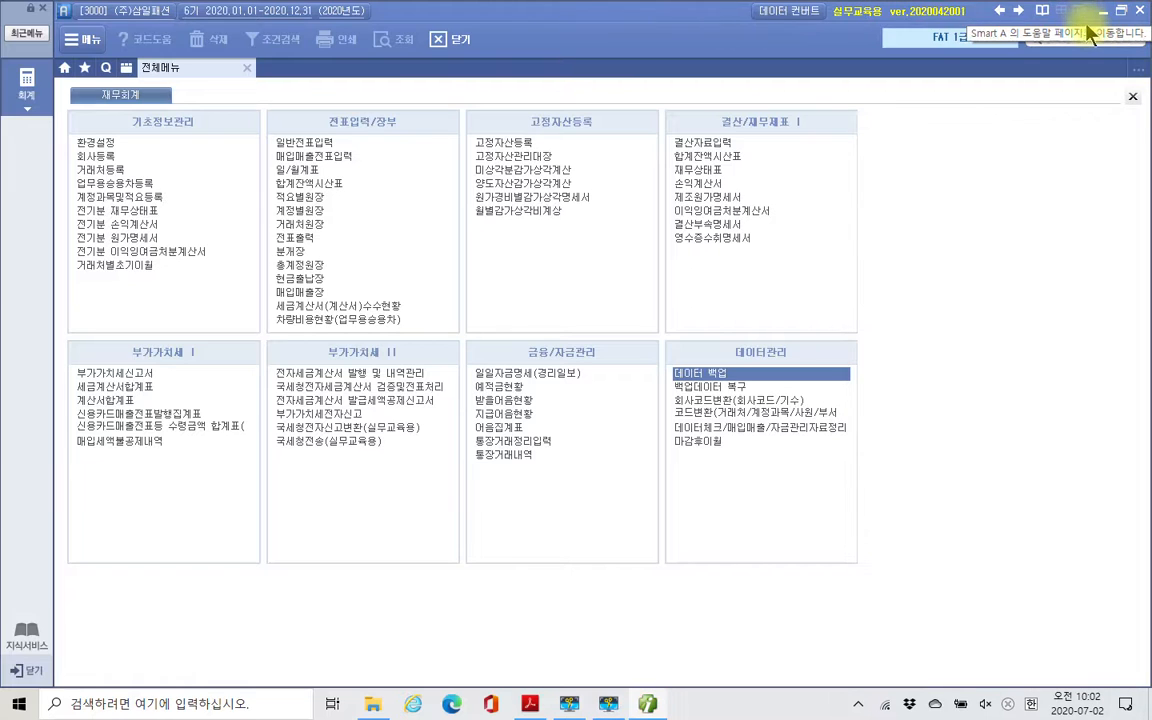
pyautogui.click(1139, 10)
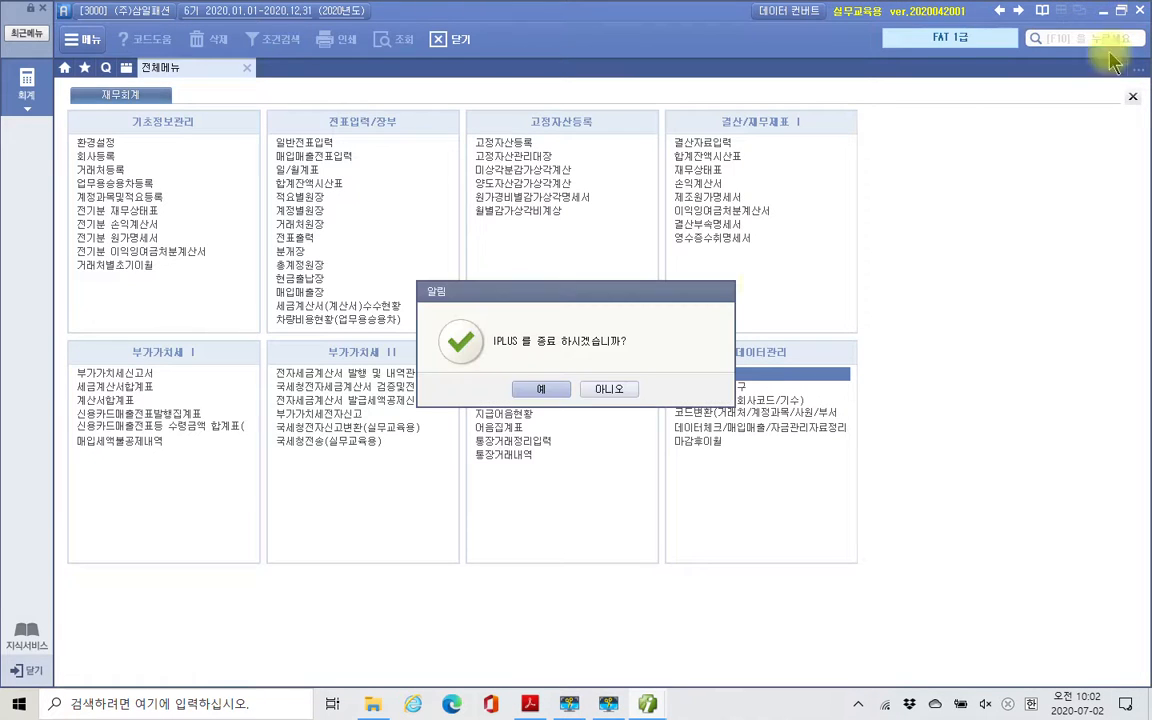
pyautogui.click(543, 388)
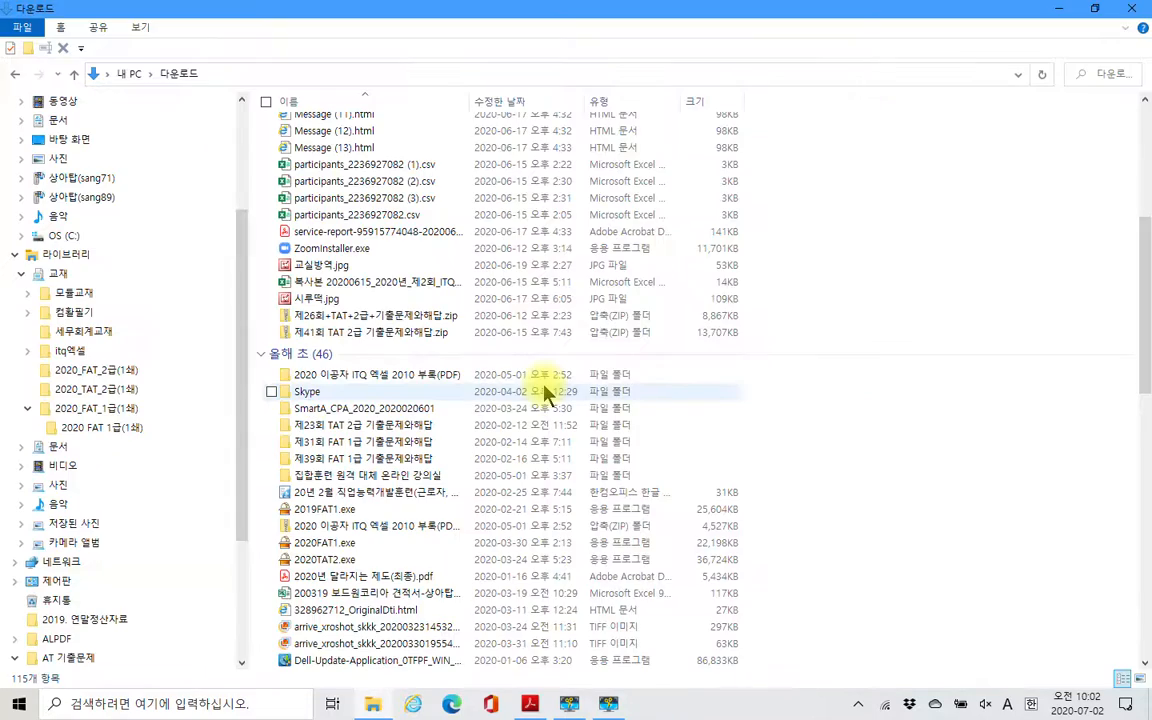
pyautogui.click(1063, 10)
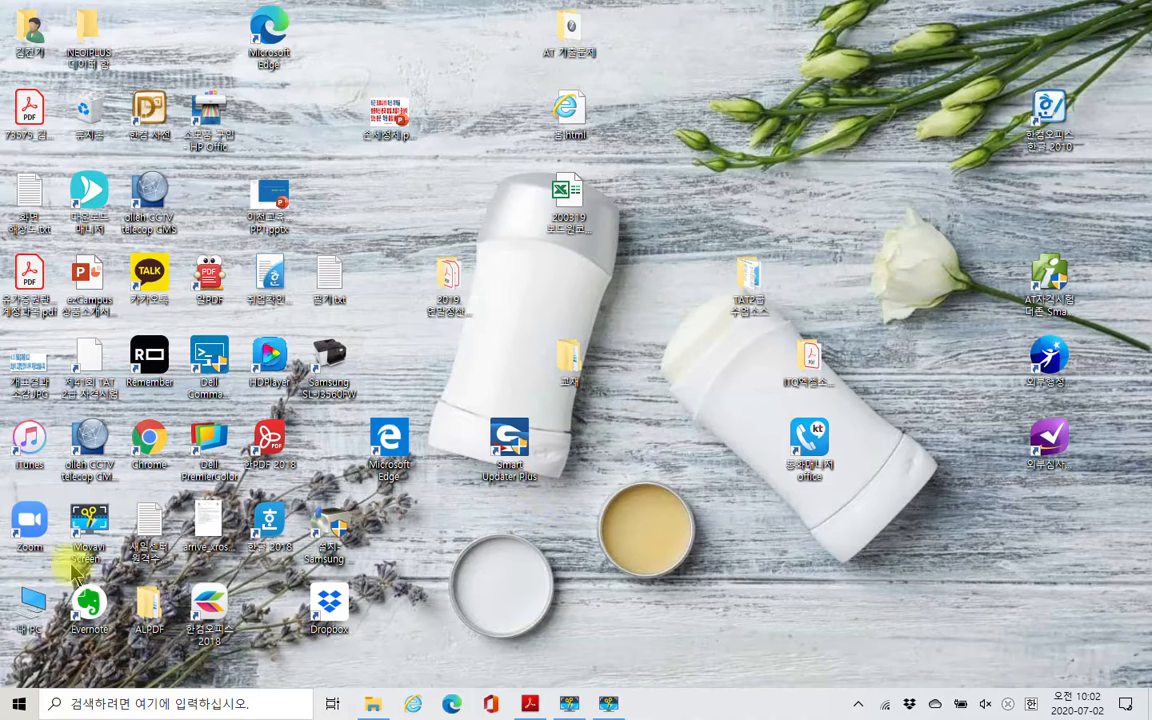
# - Start Smart A again, allow it to run, and reposition its login window on the desktop
pyautogui.click(18, 703)
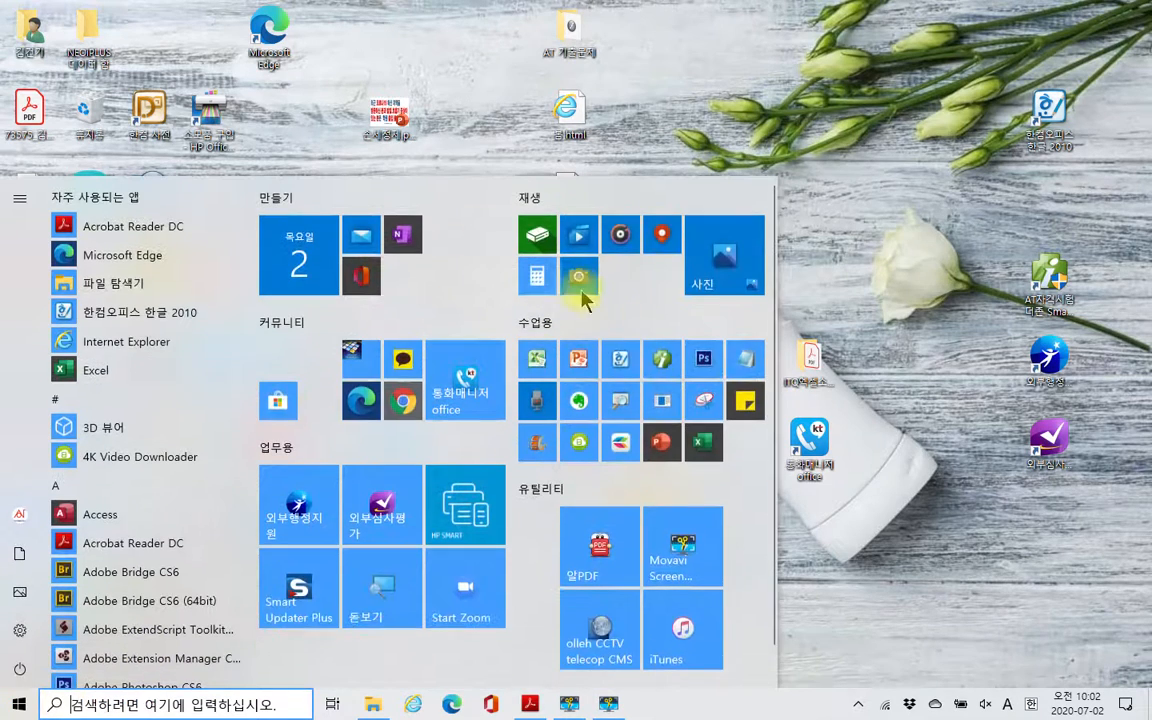
pyautogui.click(658, 360)
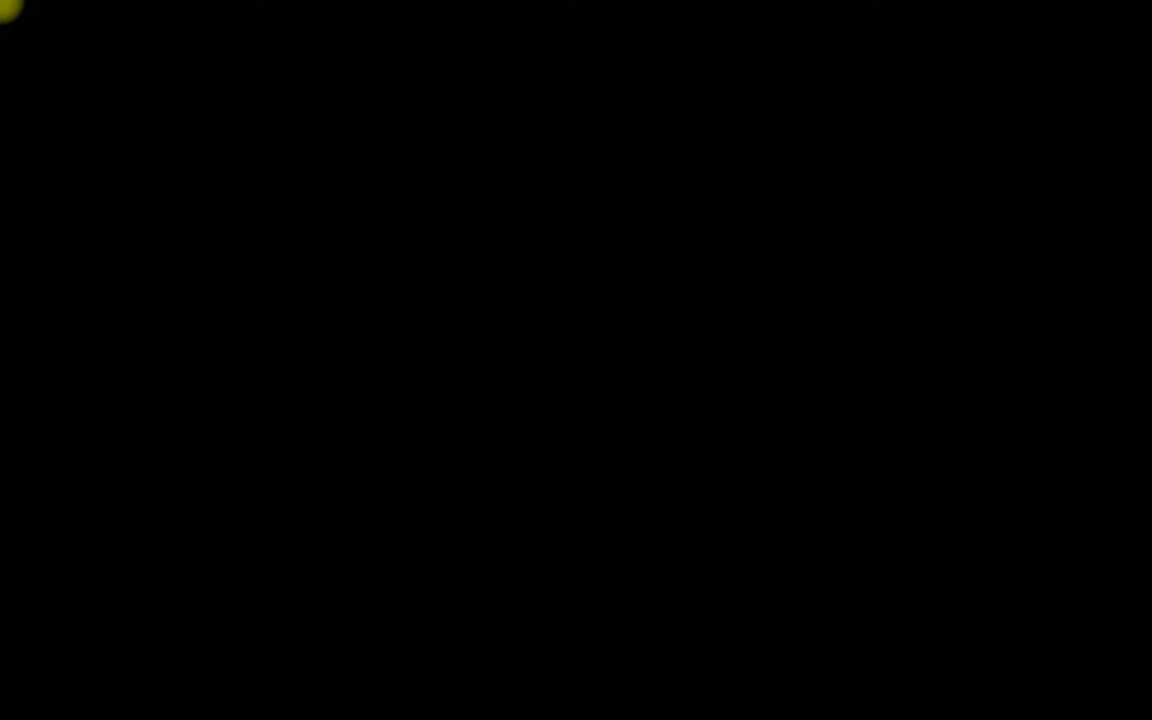
pyautogui.click(512, 463)
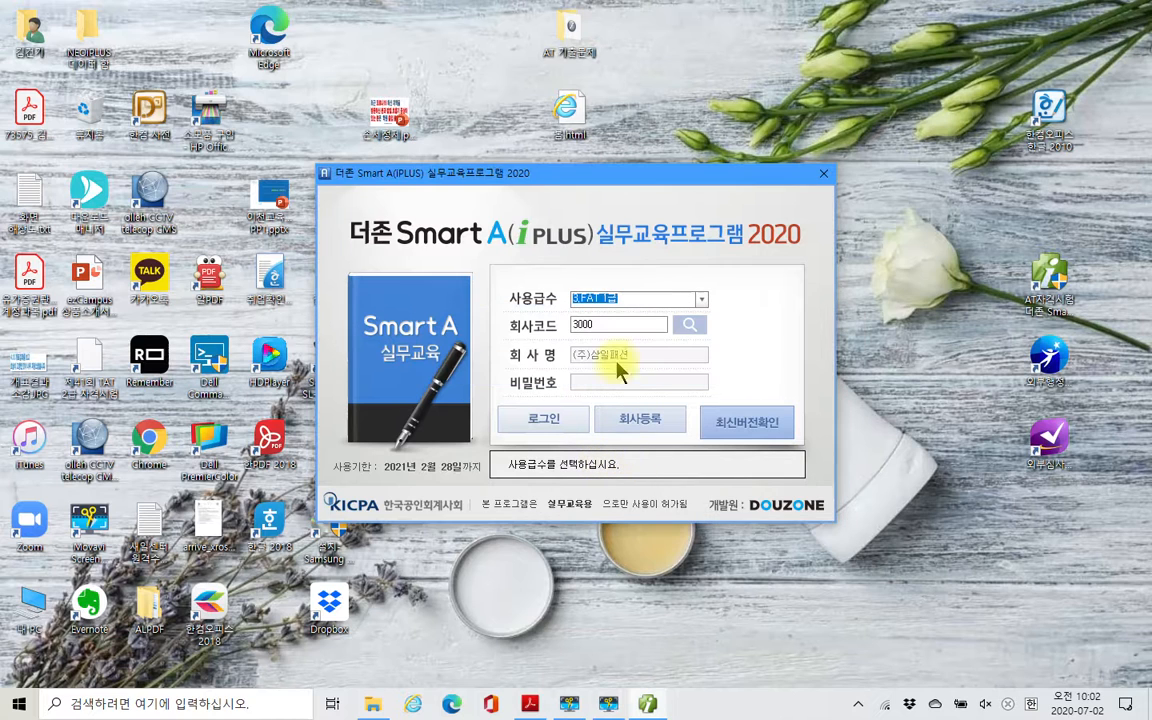
pyautogui.moveTo(563, 185); pyautogui.dragTo(499, 205)
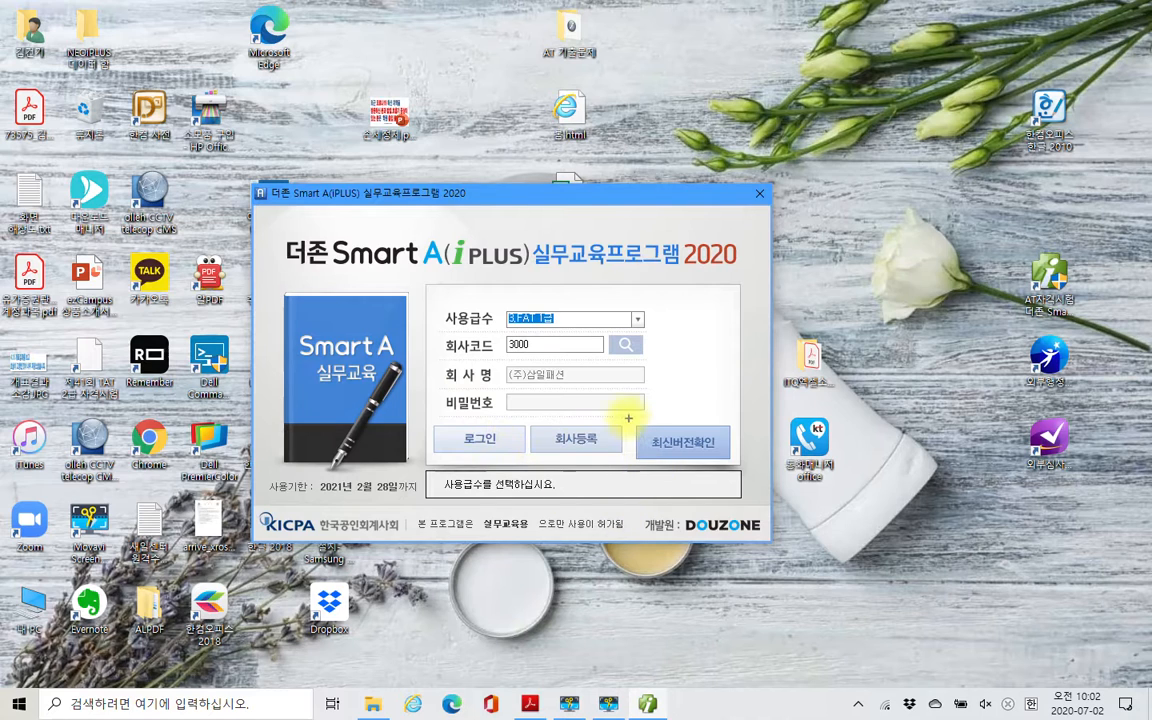
pyautogui.moveTo(735, 466); pyautogui.dragTo(738, 467)
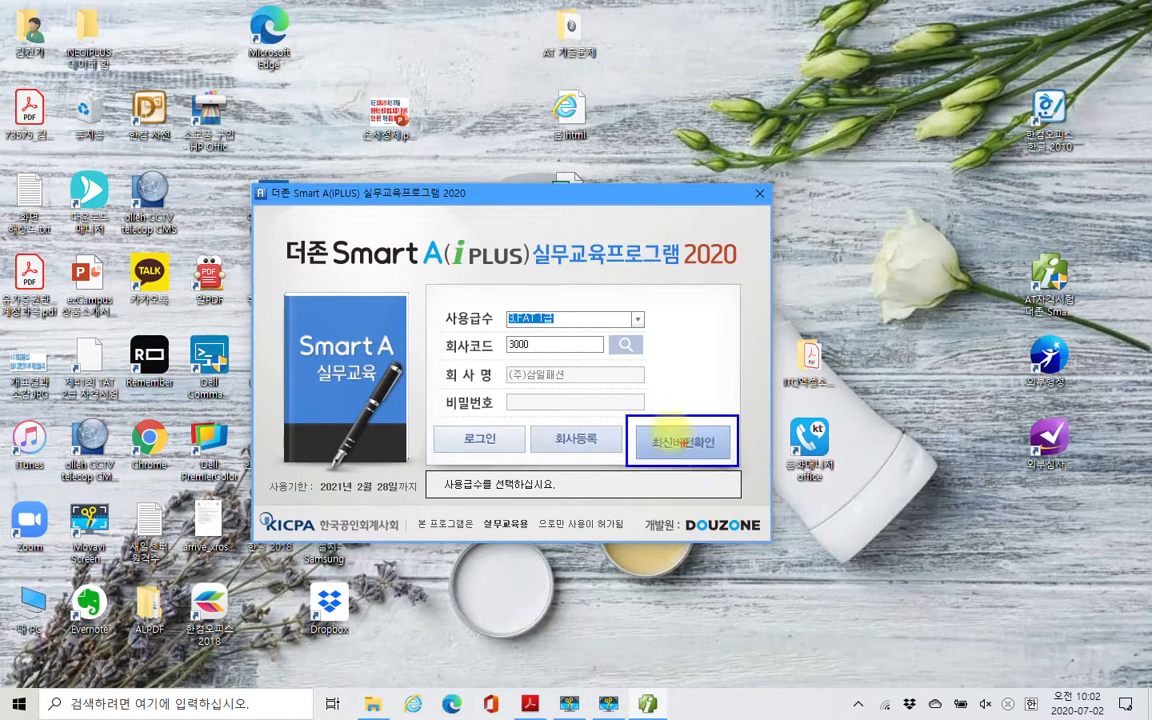
pyautogui.moveTo(619, 411); pyautogui.dragTo(743, 467)
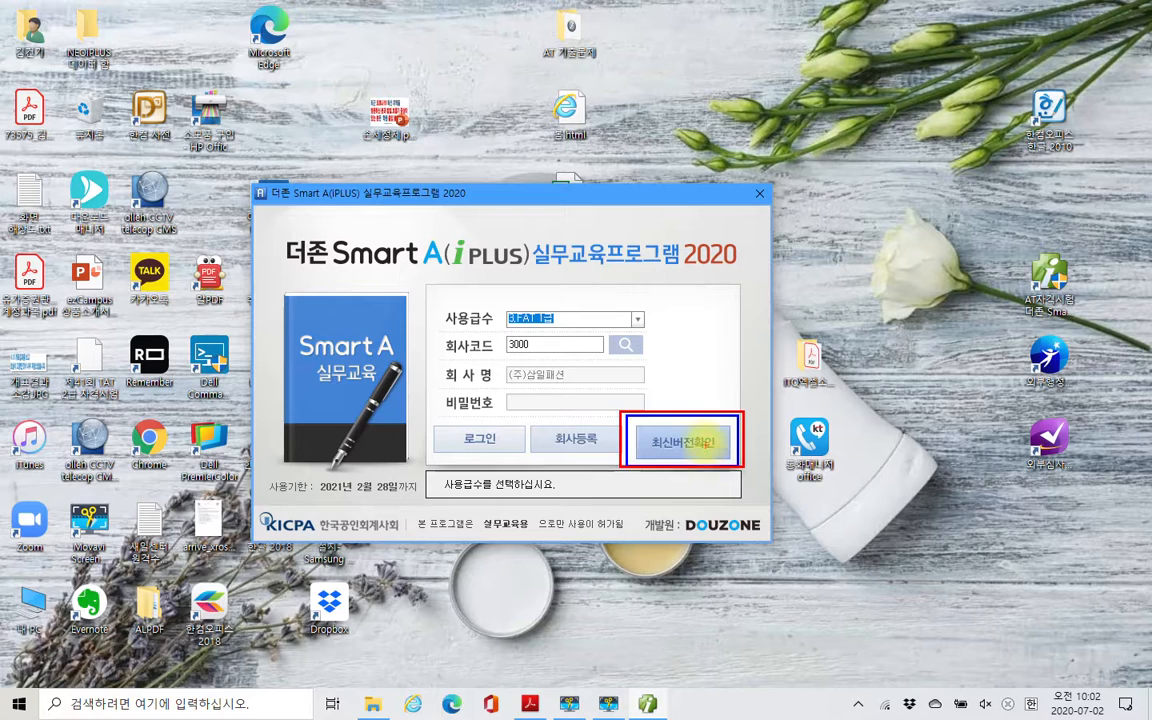
pyautogui.moveTo(672, 432); pyautogui.dragTo(697, 428)
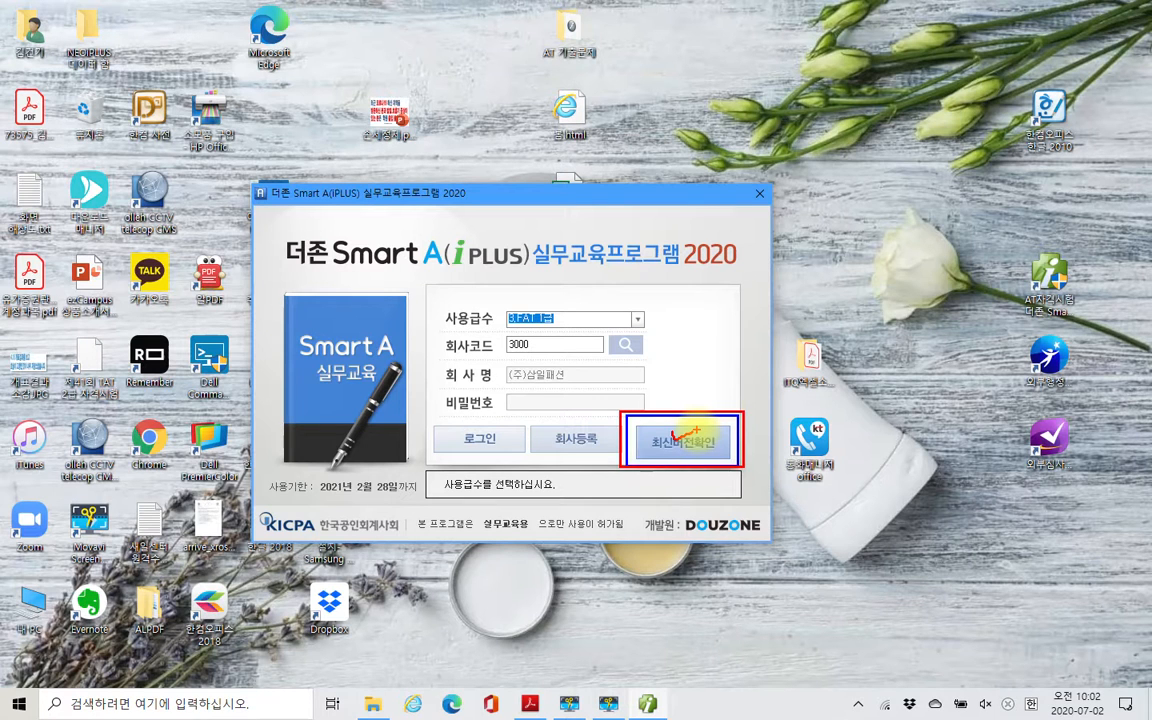
pyautogui.press('Escape')
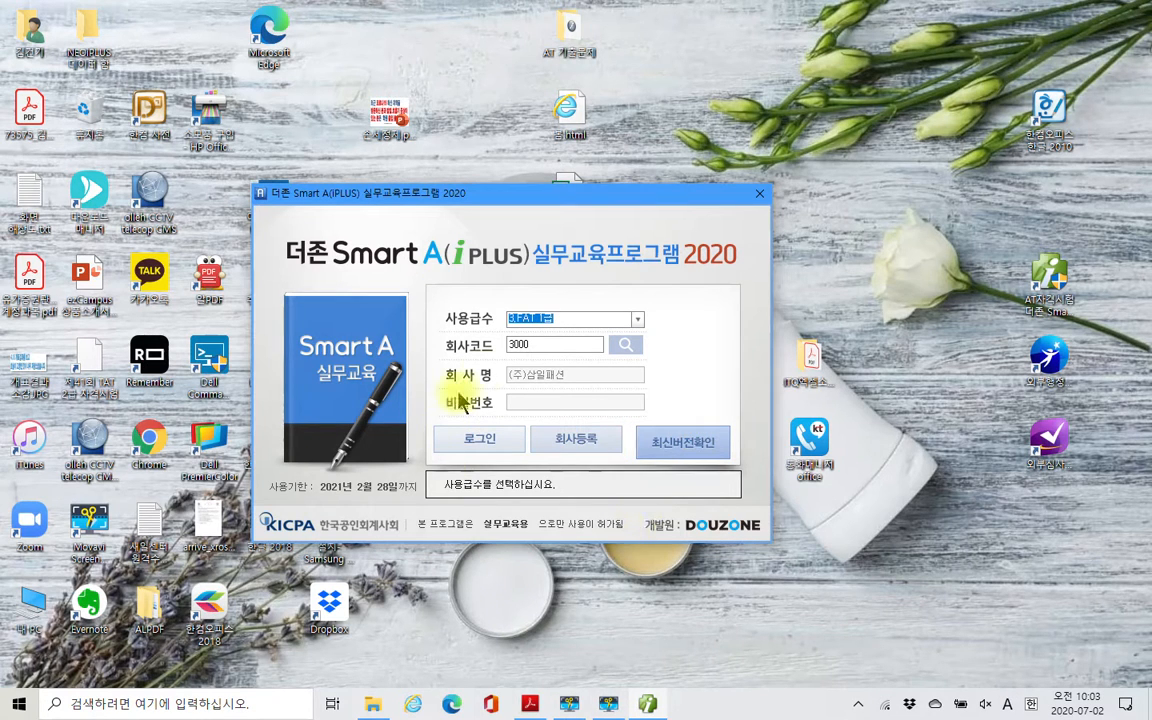
# - Log in to company 3000 (주)삼일패션 for FAT 1급 and open 환경설정 in the 회계 module
pyautogui.click(478, 445)
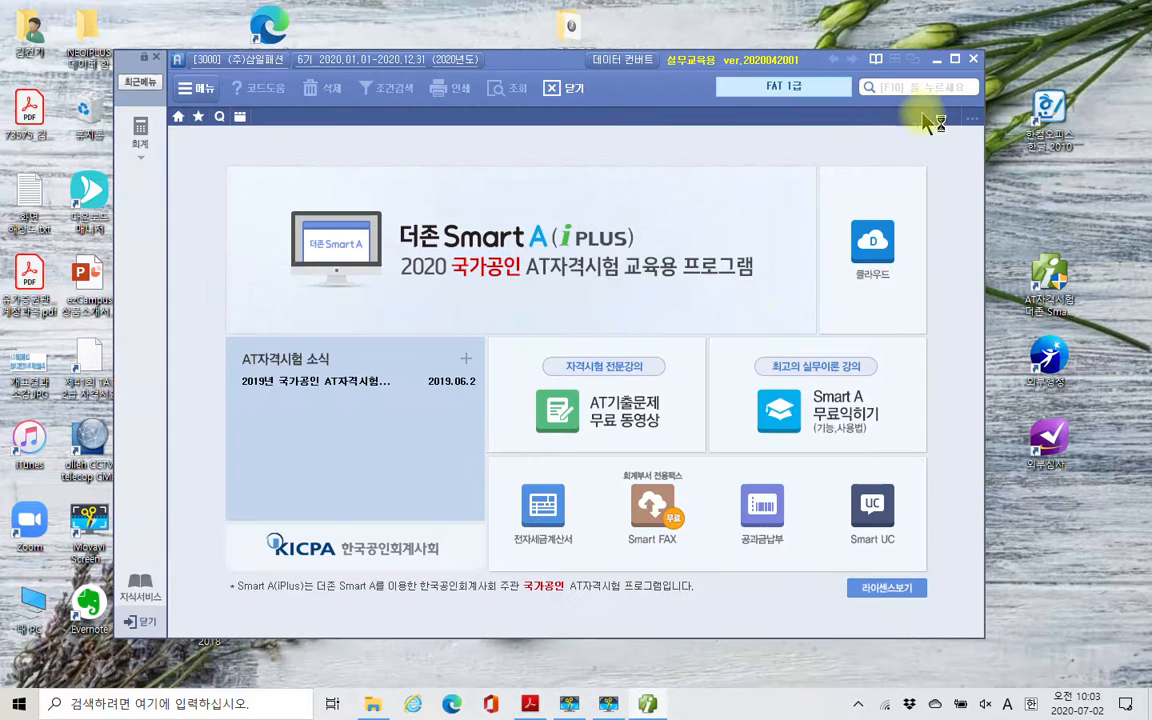
pyautogui.click(143, 138)
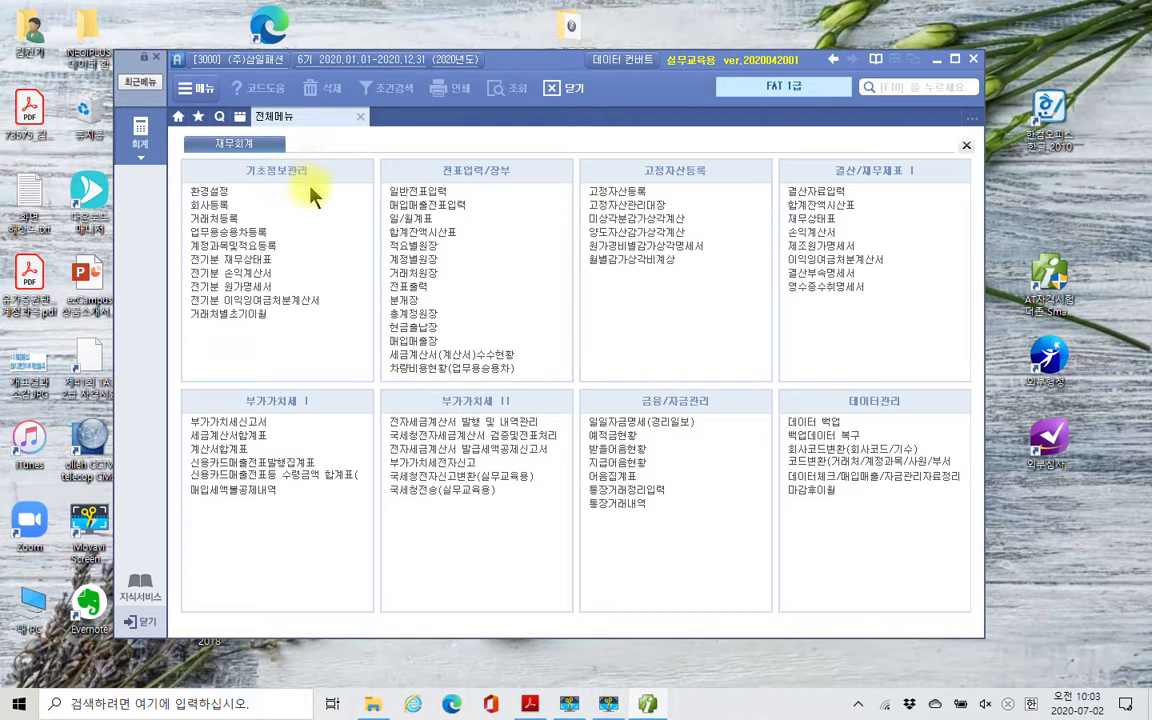
pyautogui.click(220, 192)
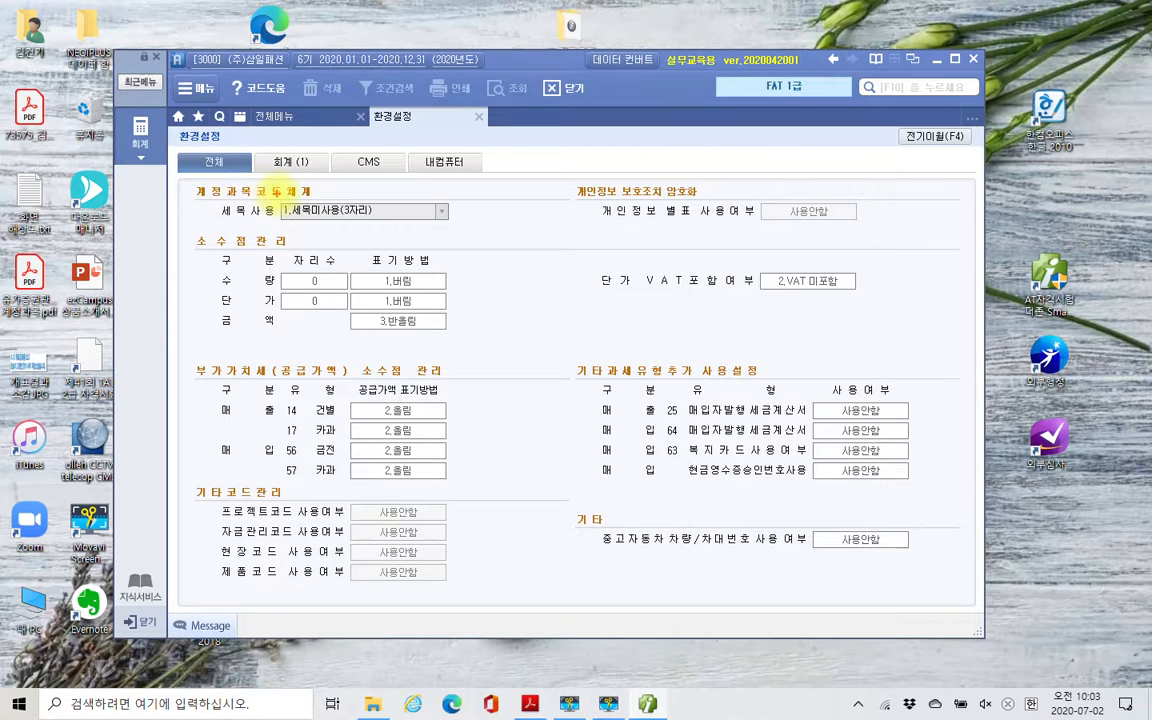
# - Review the 환경설정 pages 전체, 회계 (1), CMS and 내컴퓨터
pyautogui.moveTo(170, 150)
pyautogui.mouseDown()
pyautogui.moveTo(235, 177)
pyautogui.moveTo(306, 147)
pyautogui.moveTo(369, 154)
pyautogui.moveTo(380, 144)
pyautogui.mouseUp()
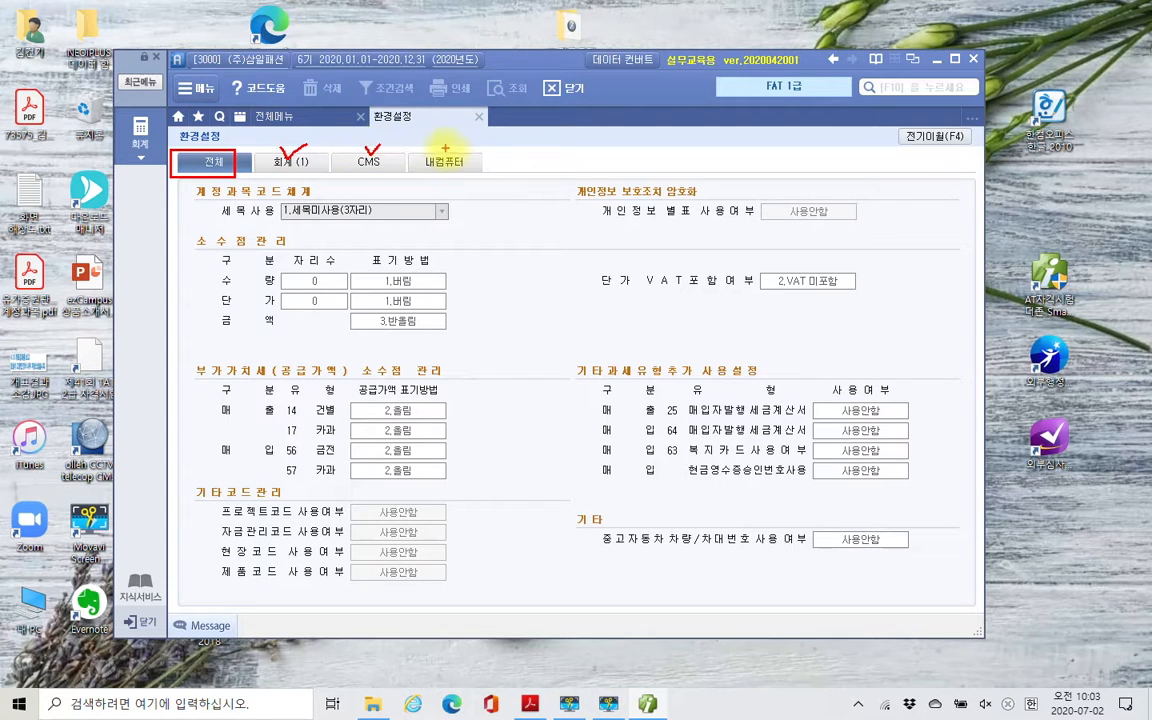
pyautogui.moveTo(448, 152); pyautogui.dragTo(461, 148)
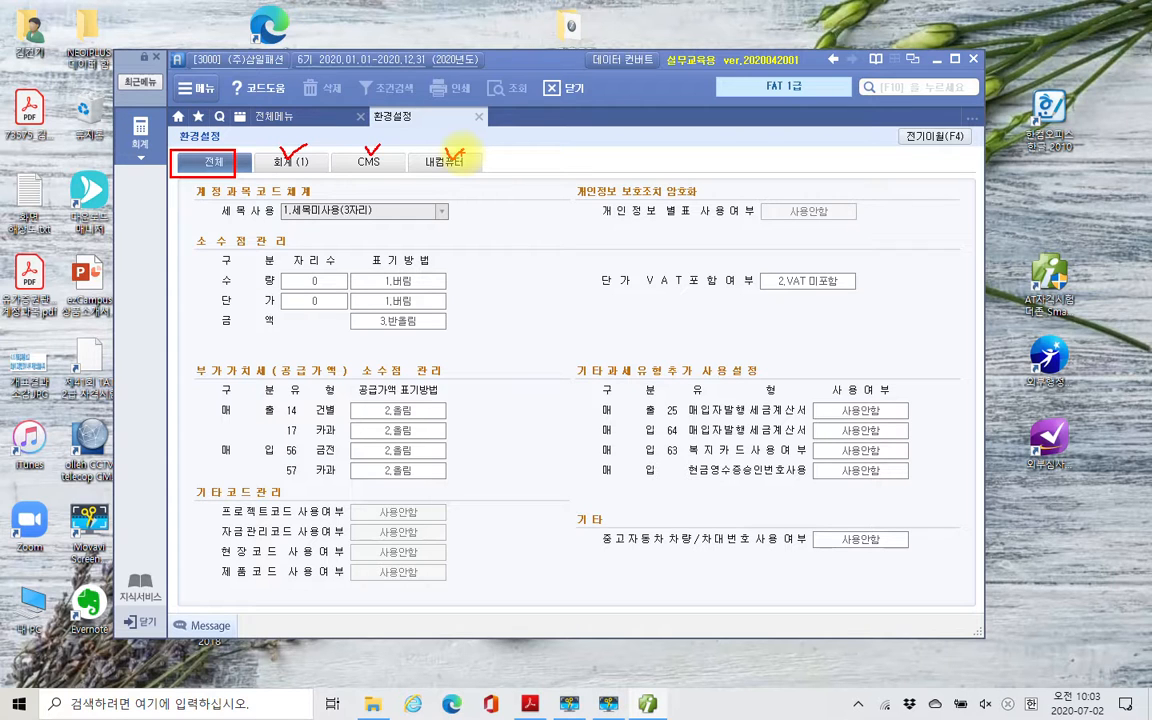
pyautogui.click(289, 160)
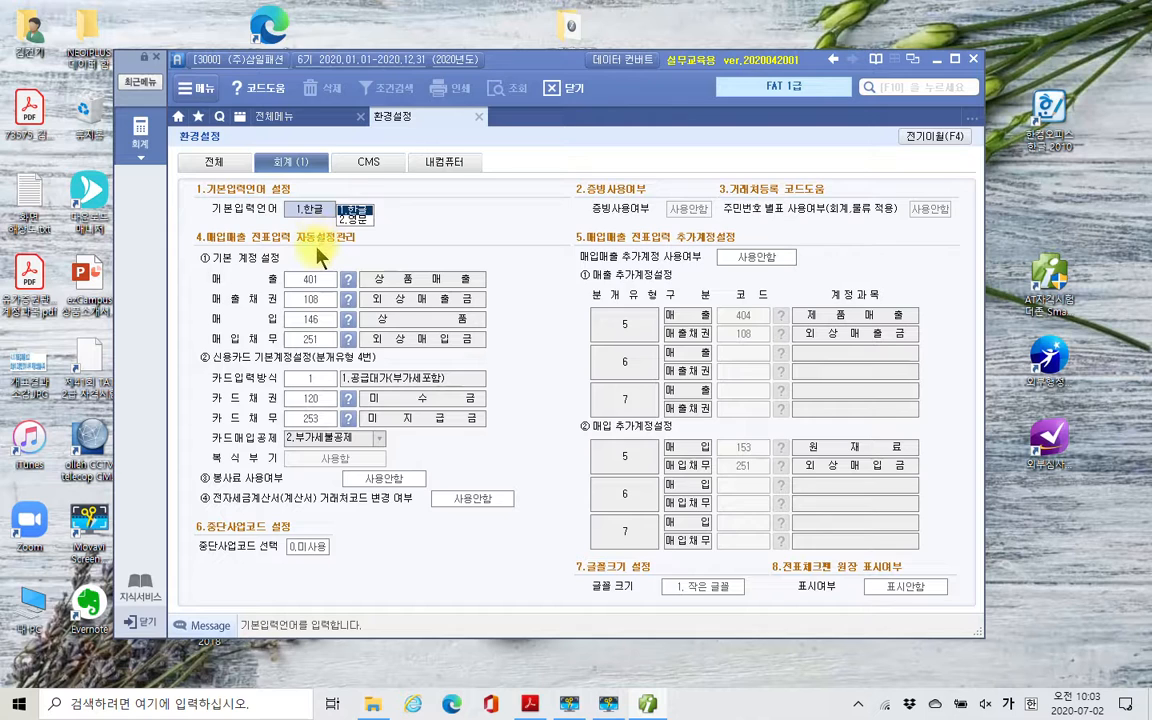
pyautogui.click(365, 164)
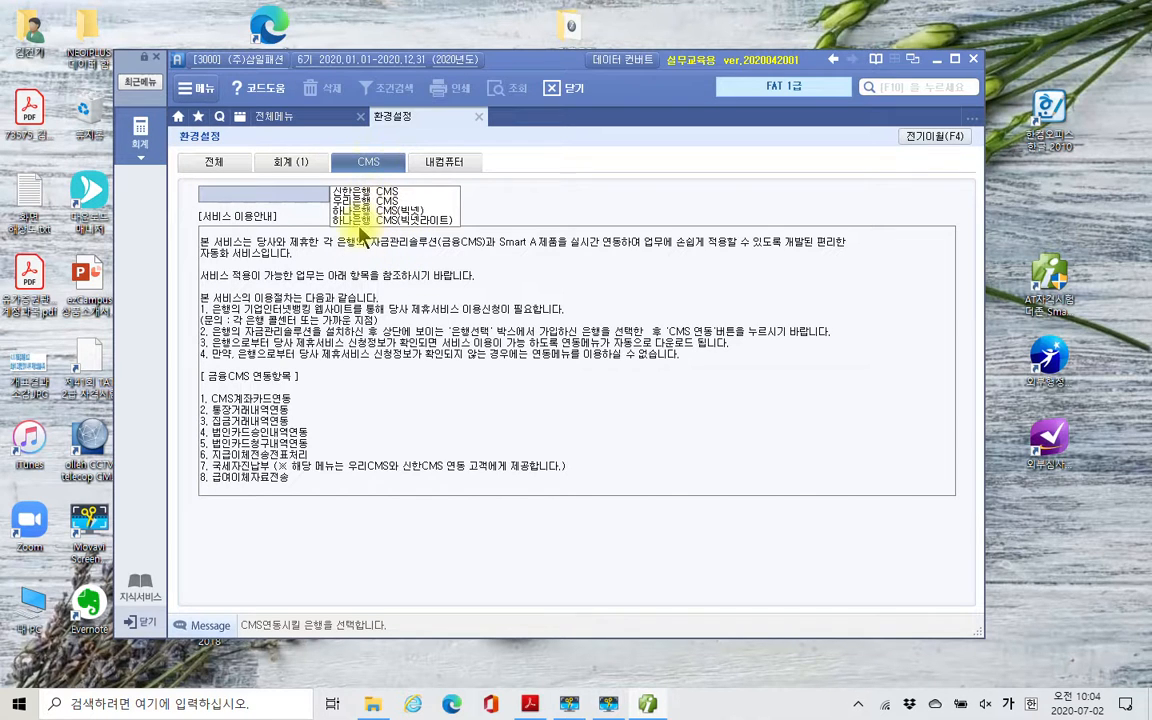
pyautogui.click(456, 168)
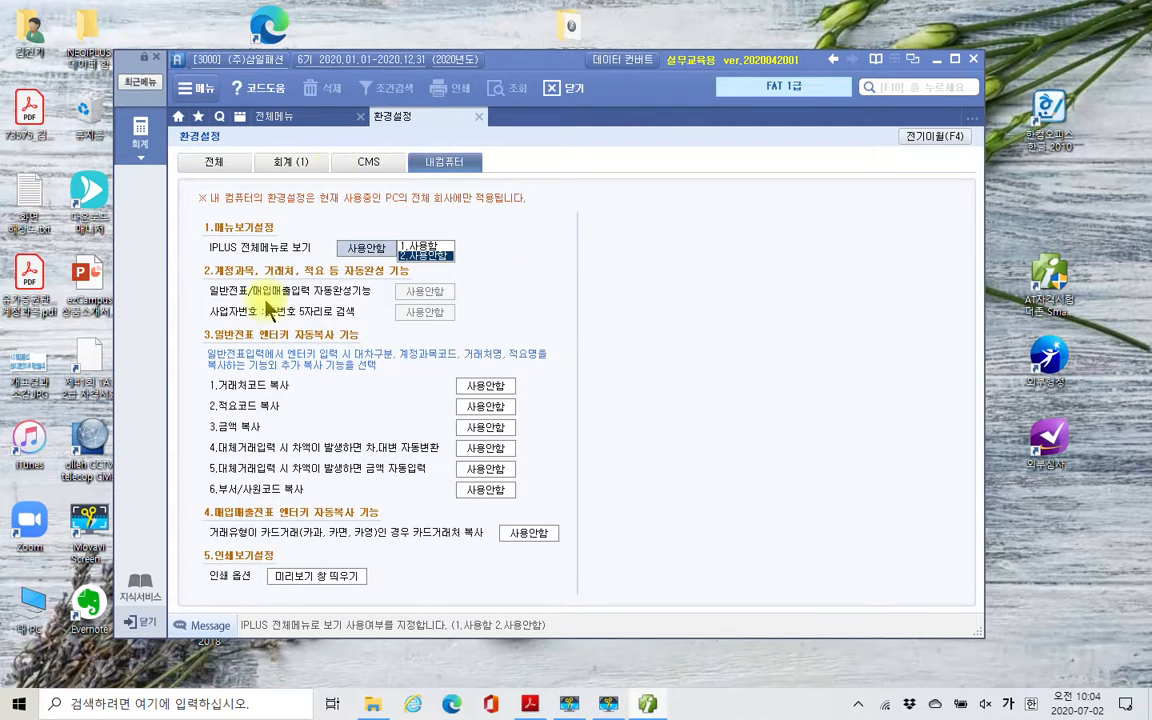
# - Examine the default 매출 account 상품매출 under 기본 계정 설정 on the 회계 (1) page
pyautogui.click(285, 165)
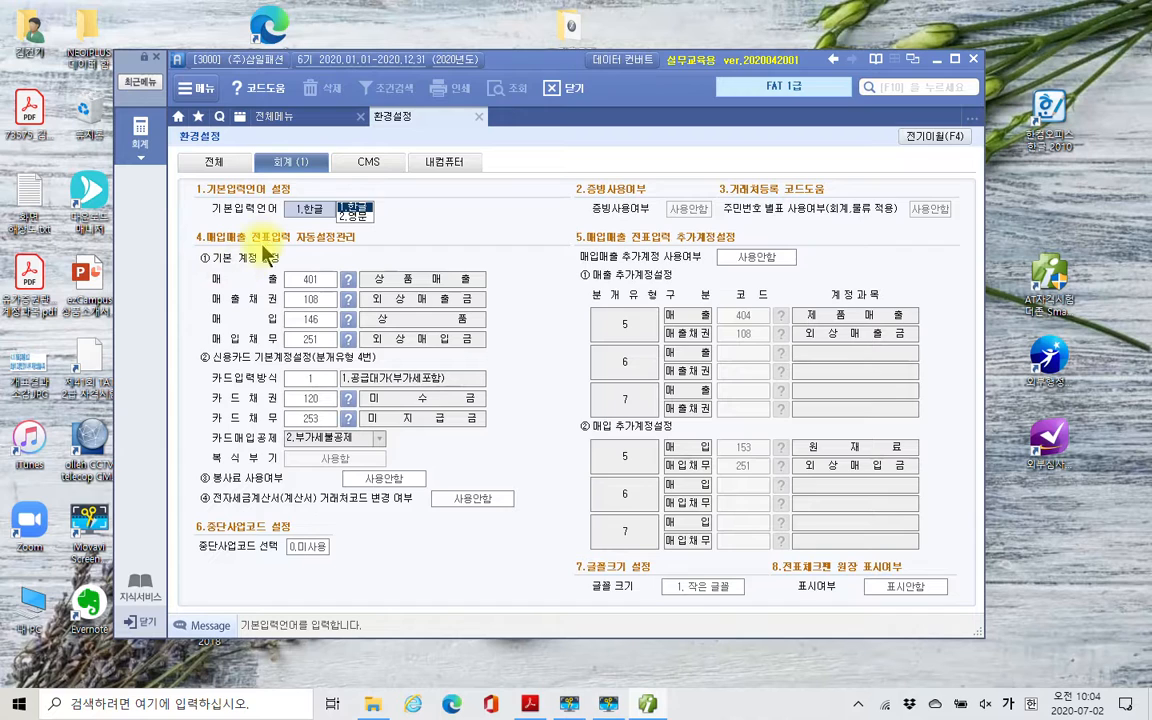
pyautogui.moveTo(206, 270); pyautogui.dragTo(281, 289)
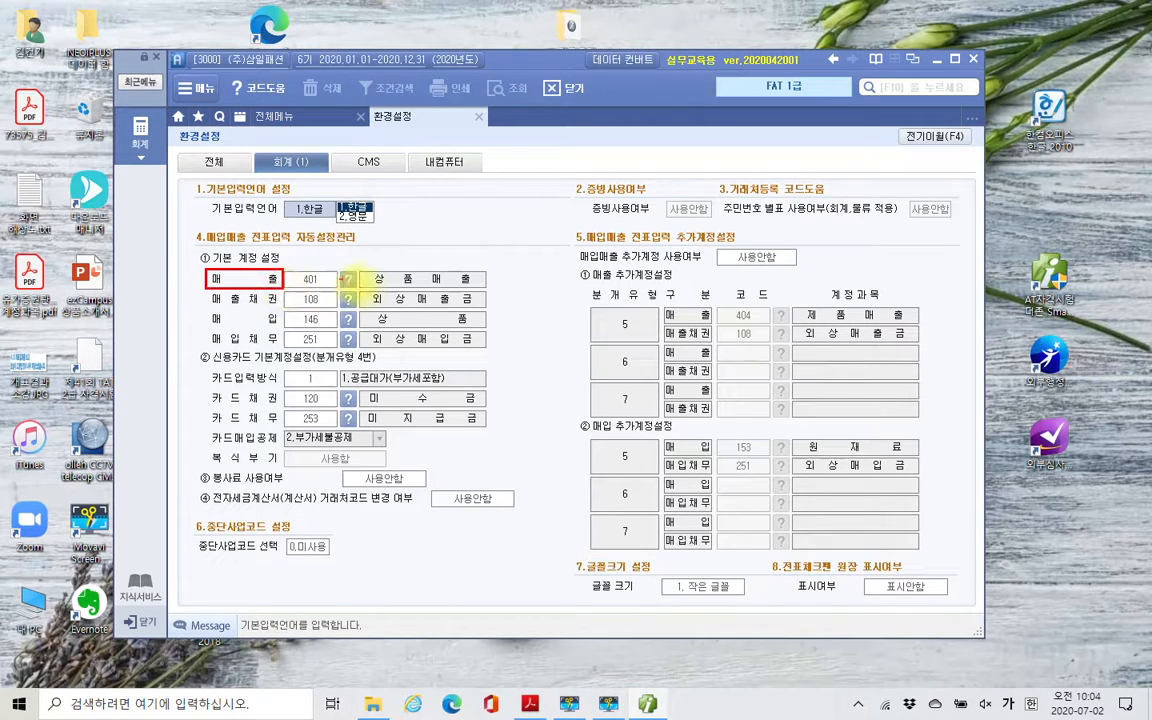
pyautogui.moveTo(370, 271)
pyautogui.mouseDown()
pyautogui.moveTo(391, 286)
pyautogui.moveTo(510, 265)
pyautogui.mouseUp()
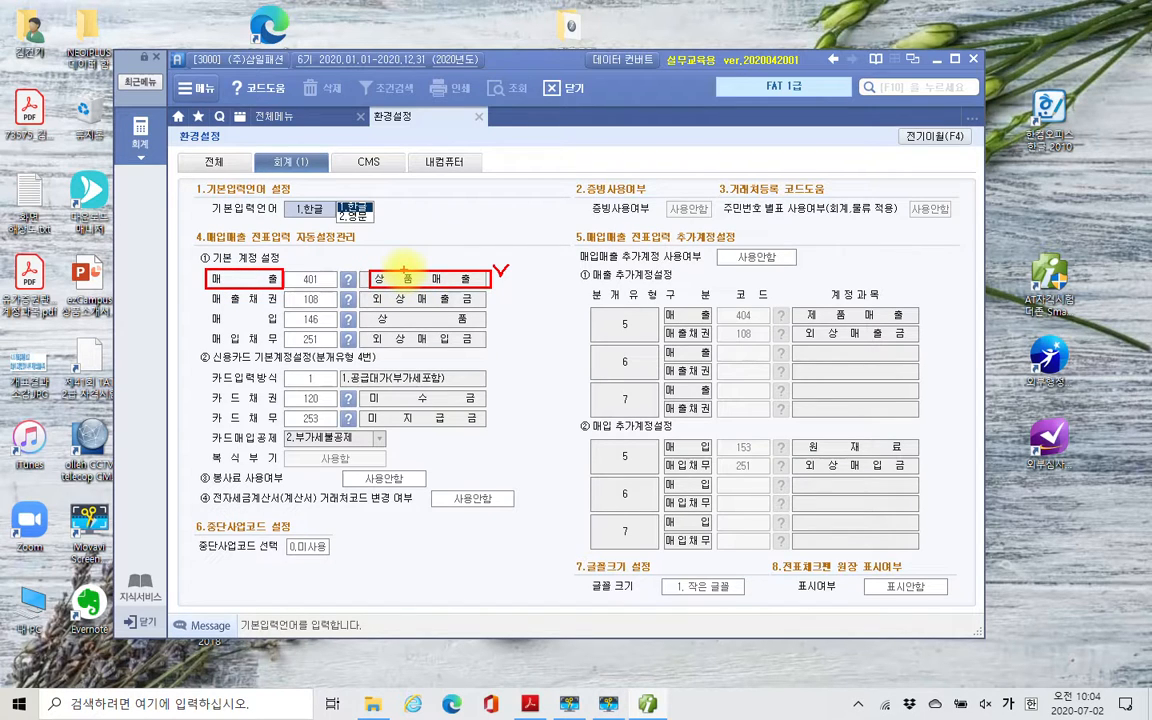
pyautogui.press('Escape')
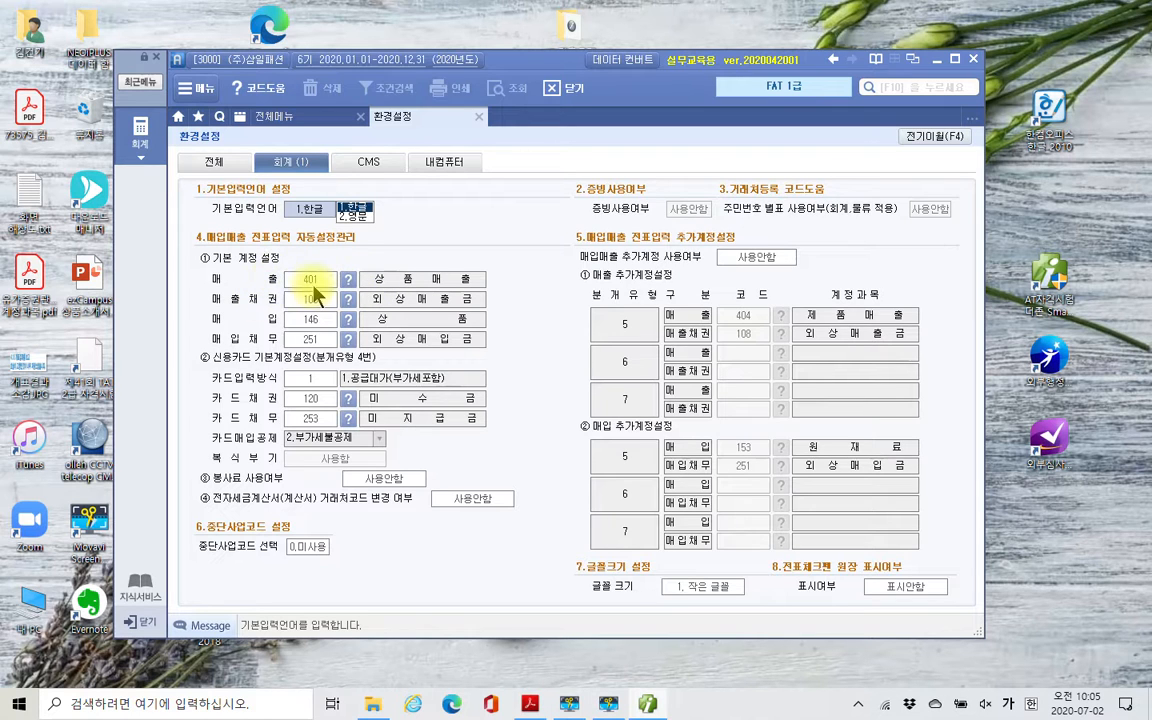
# - Open 매입매출전표입력 in the 회계 module and set the voucher date to month 07, day 02
pyautogui.click(138, 135)
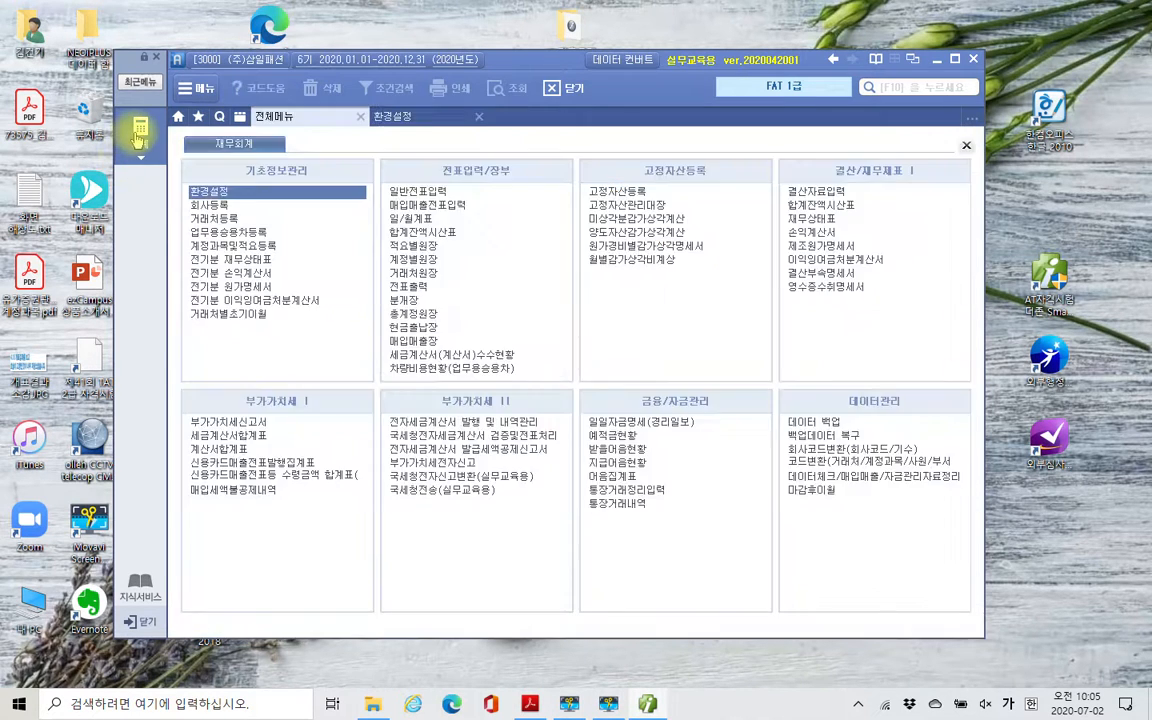
pyautogui.click(427, 206)
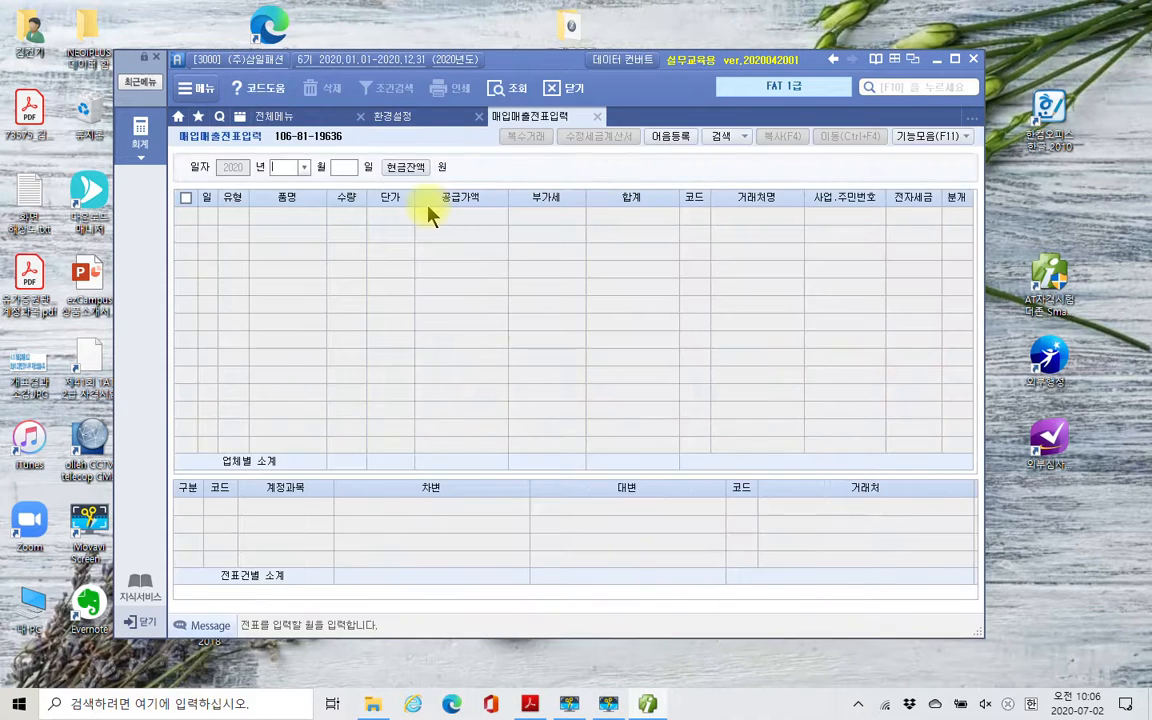
pyautogui.write('1')
pyautogui.press('BackSpace')
pyautogui.write('2')
pyautogui.press('BackSpace')
pyautogui.click(304, 167)
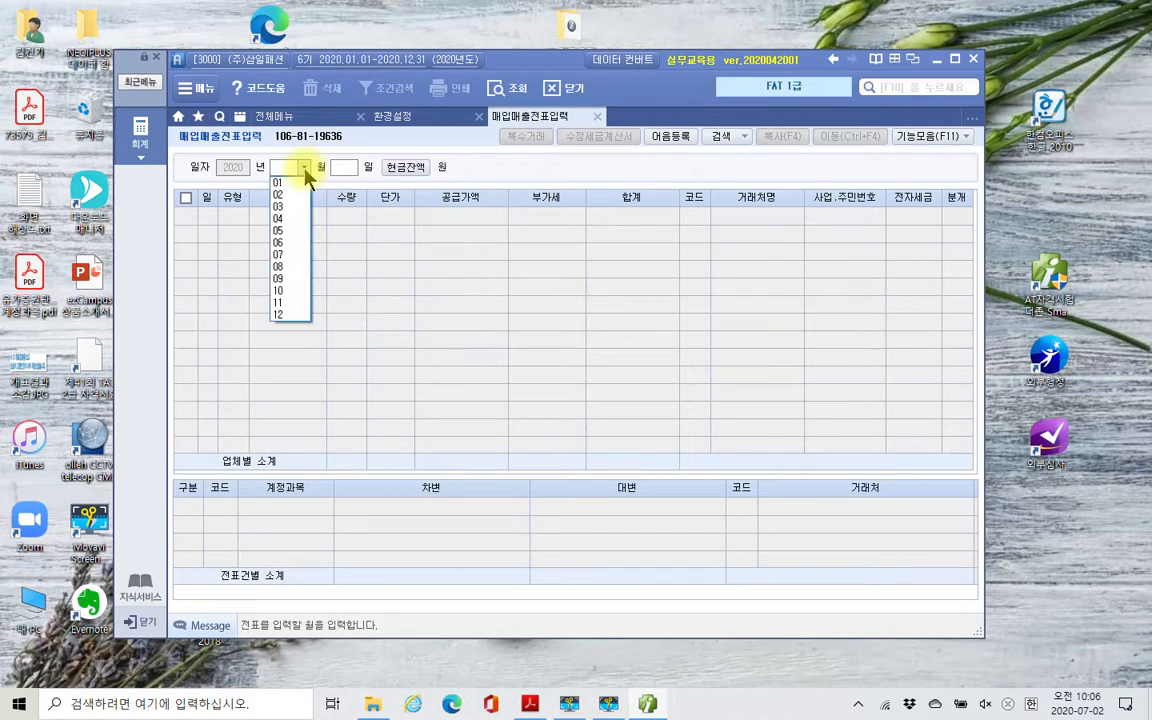
pyautogui.click(285, 256)
pyautogui.write('02')
pyautogui.press('Return')
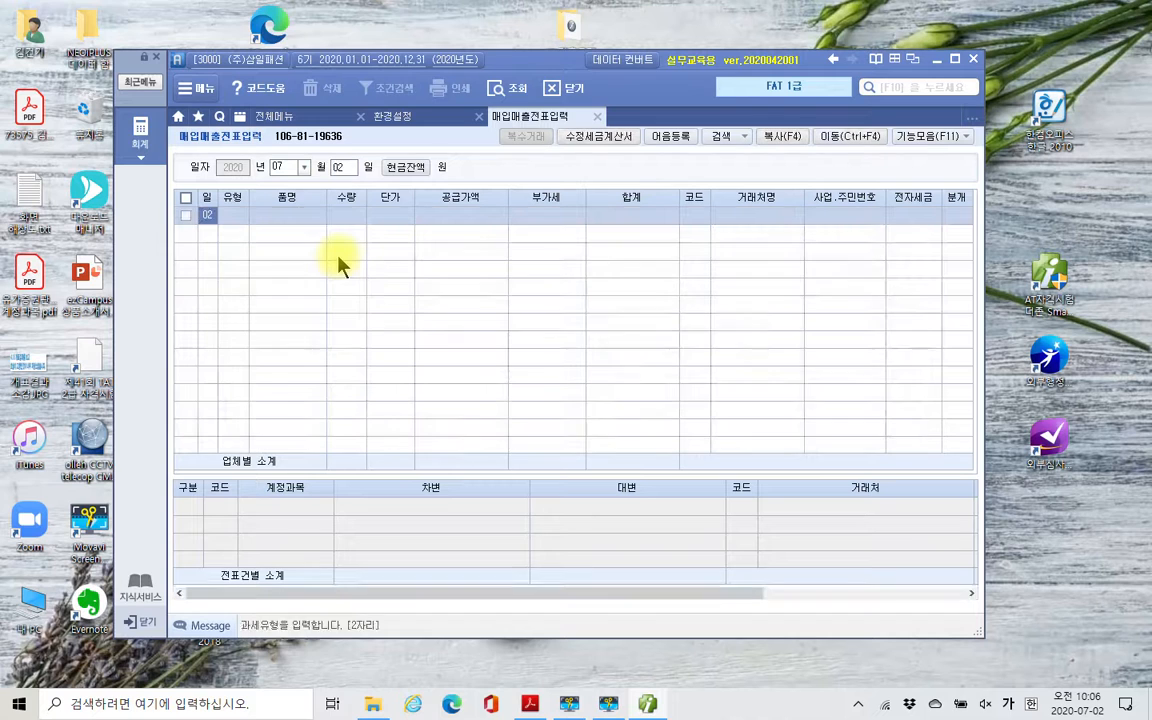
# - Start a sales line with tax type 11 과세 and enter 공기청정기 as the 품명
pyautogui.press('Return')
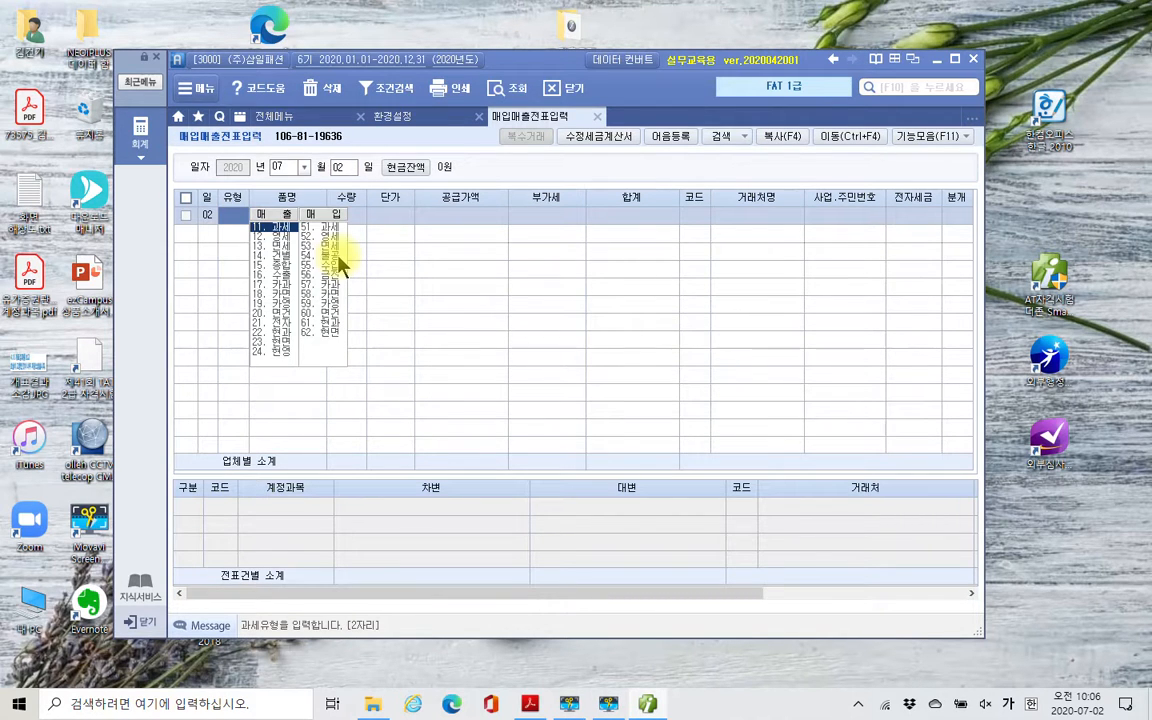
pyautogui.write('11')
pyautogui.press('Return')
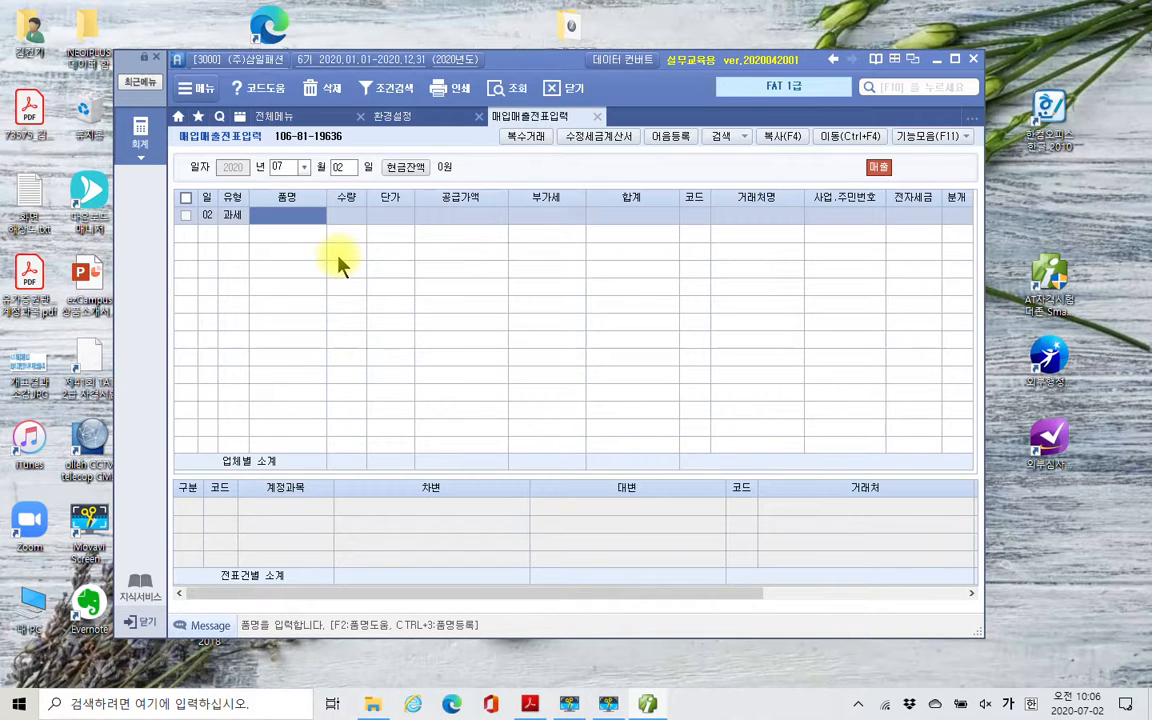
pyautogui.write('공기청ㅈ')
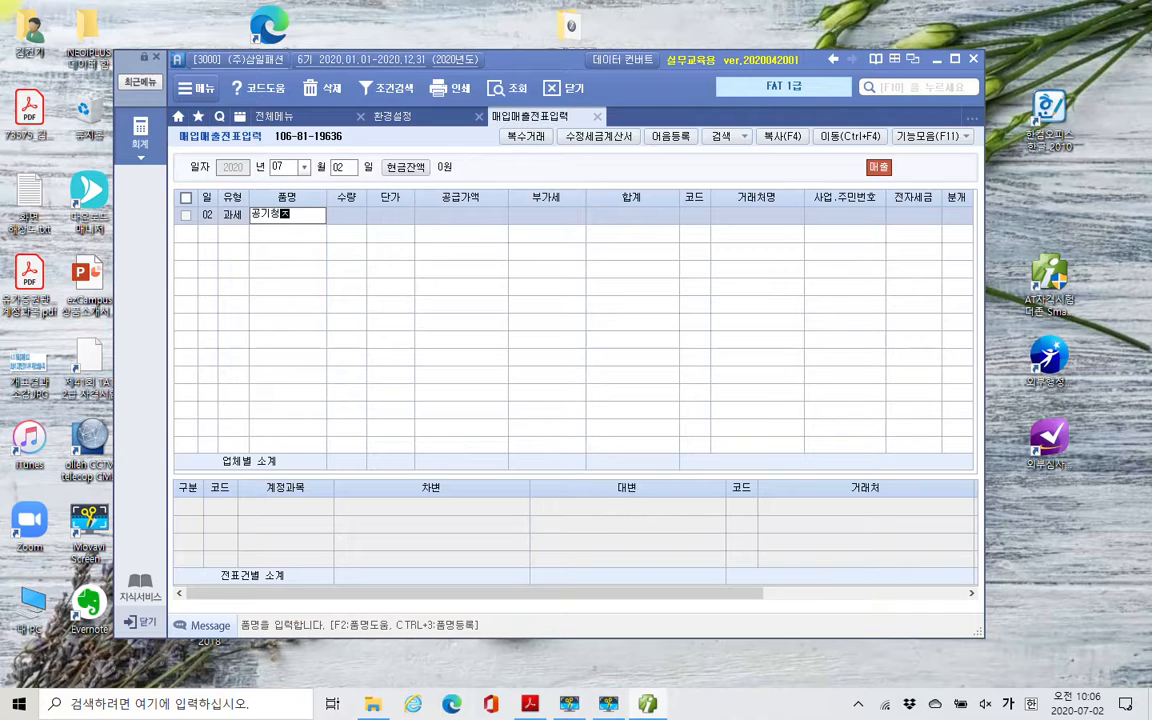
pyautogui.write('정기')
pyautogui.press('Return')
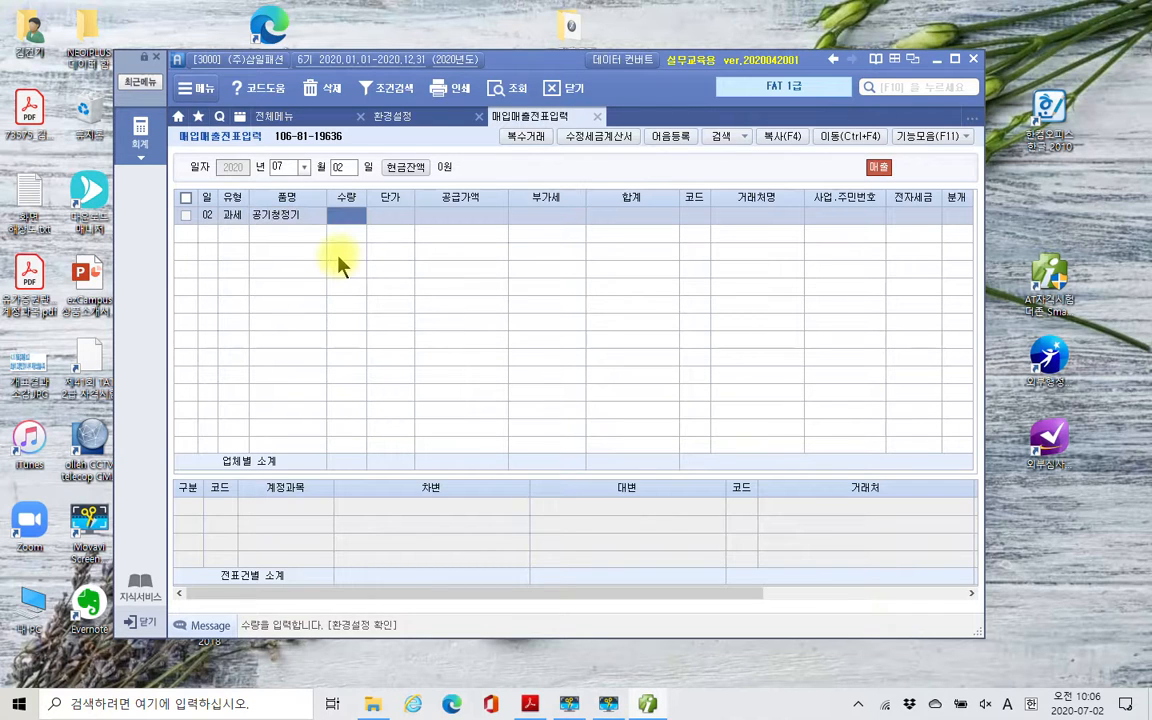
# - Enter a 수량 of 2 and a 단가 of 800,000 for 공기청정기
pyautogui.write('2')
pyautogui.press('Return')
pyautogui.write('80')
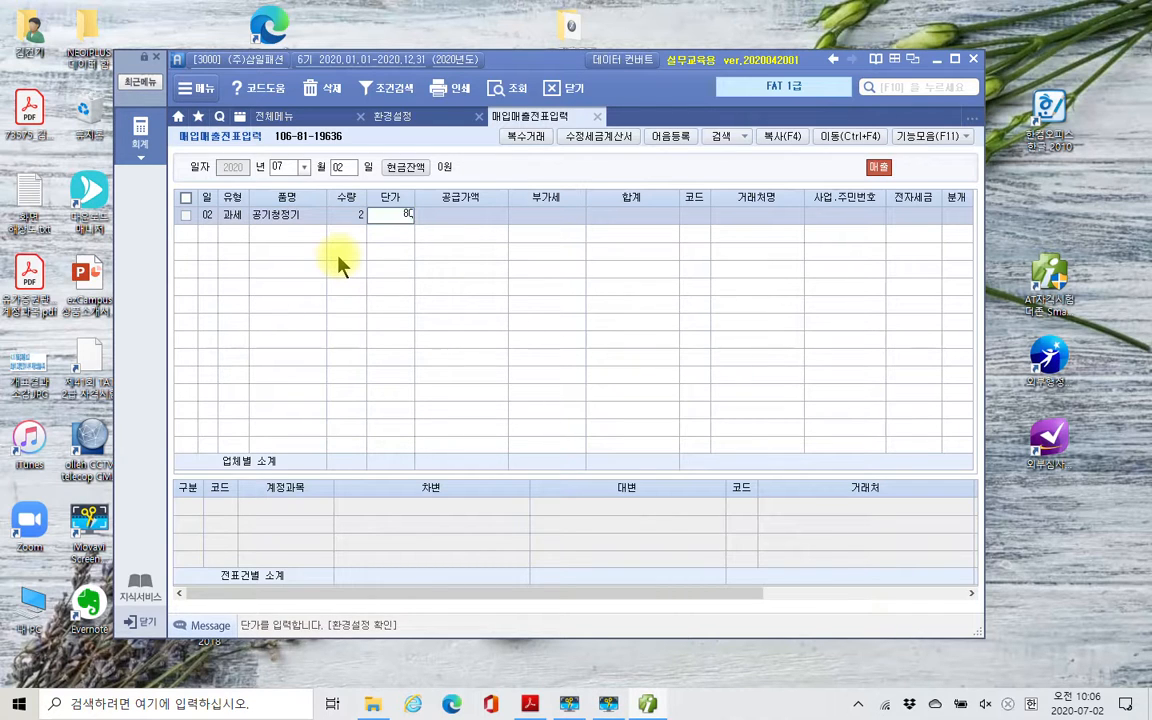
pyautogui.write('0,000')
pyautogui.press('Return')
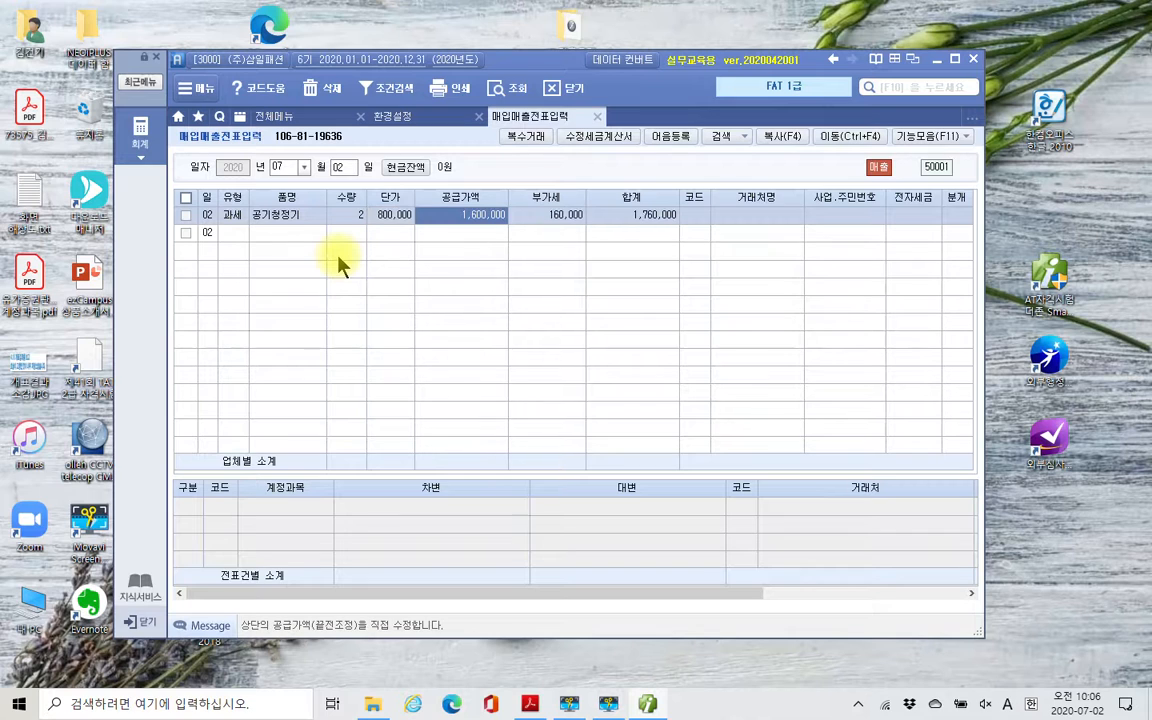
# - Accept the 공급가액 and 부가세 of the 공기청정기 line, and look up the 거래처 codes without choosing one
pyautogui.press('Return')
pyautogui.press('Return')
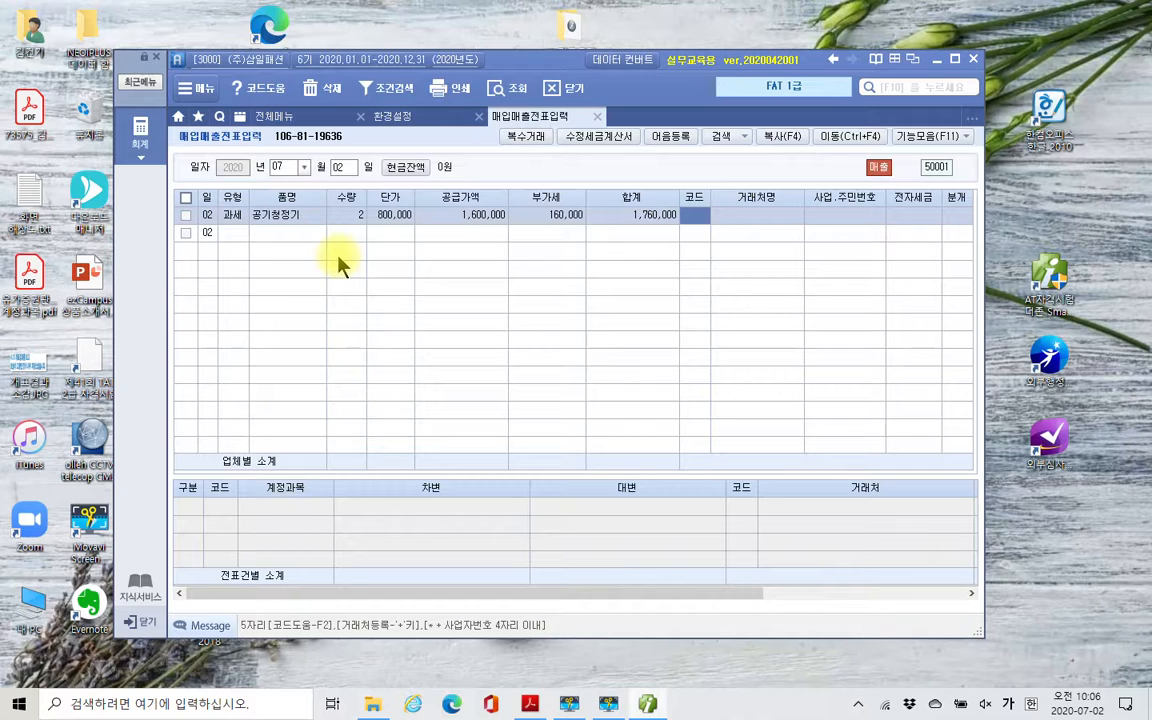
pyautogui.press('F2')
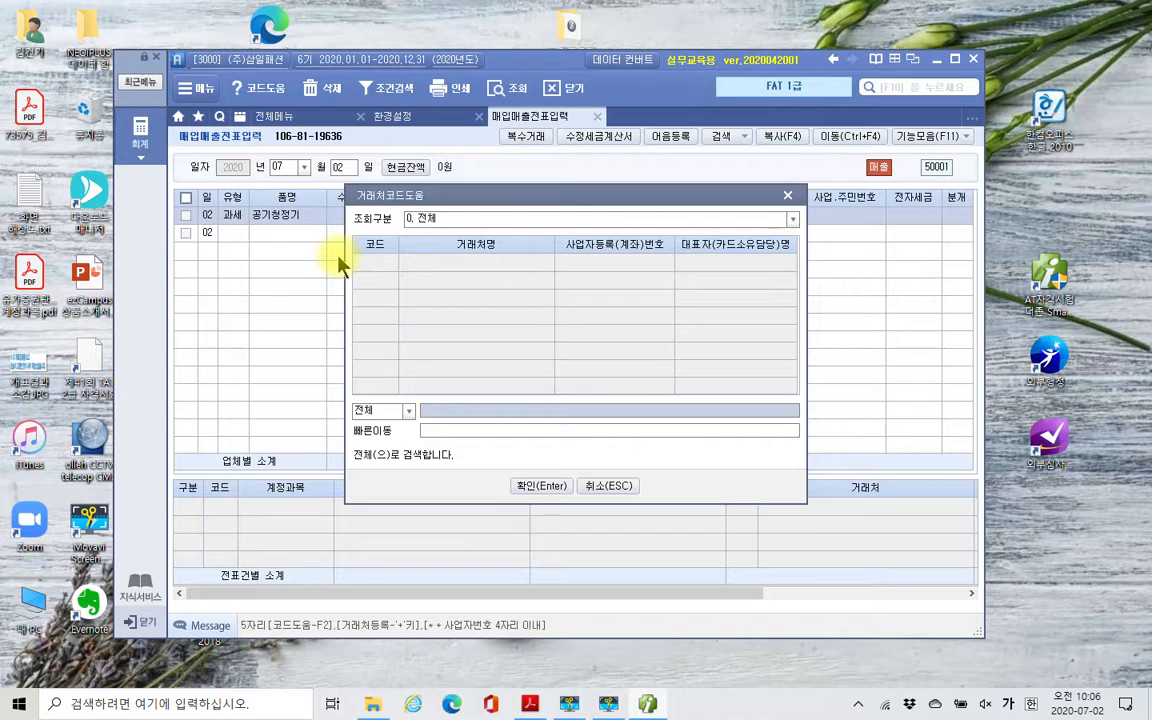
pyautogui.click(606, 488)
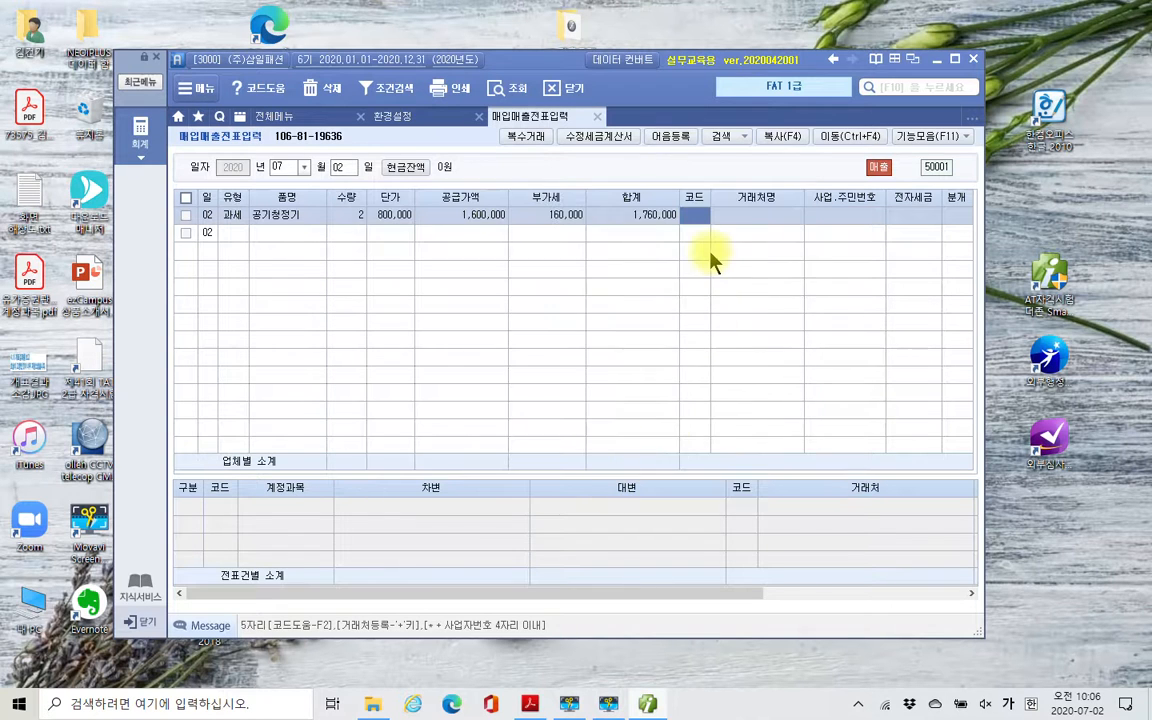
# - Leave 거래처명, 사업.주민번호 and 전자세금 blank on the 공기청정기 line and set its 분개 to 2 외상
pyautogui.press('Return')
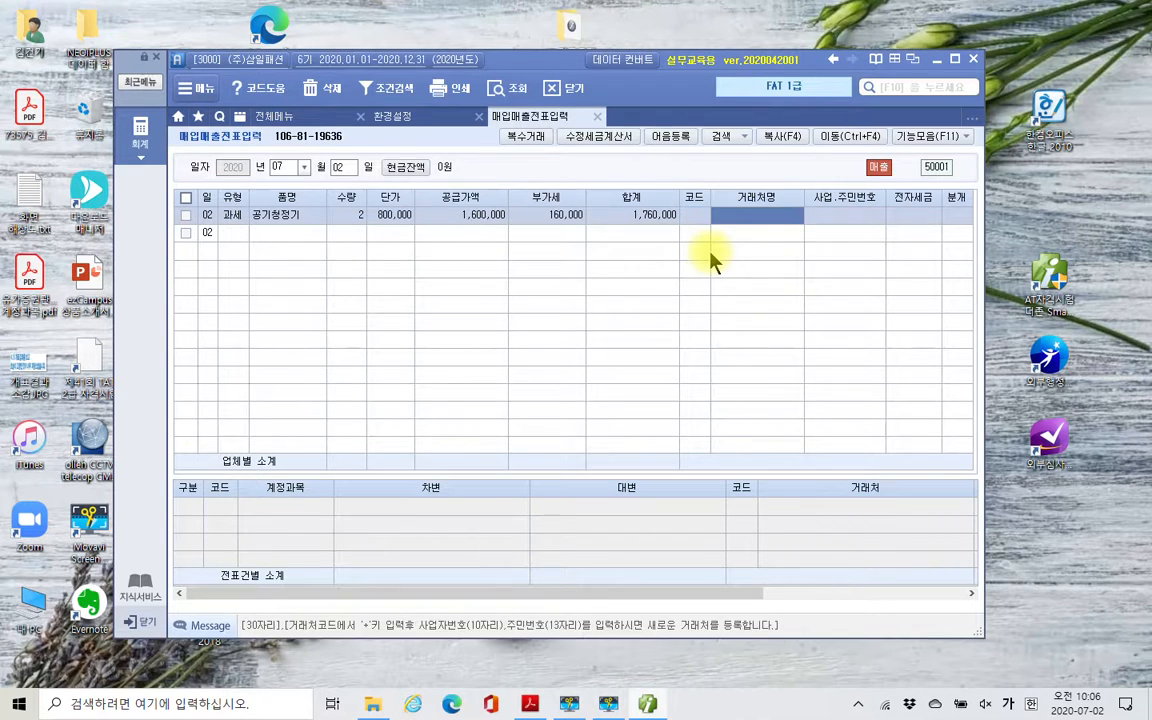
pyautogui.press('Return')
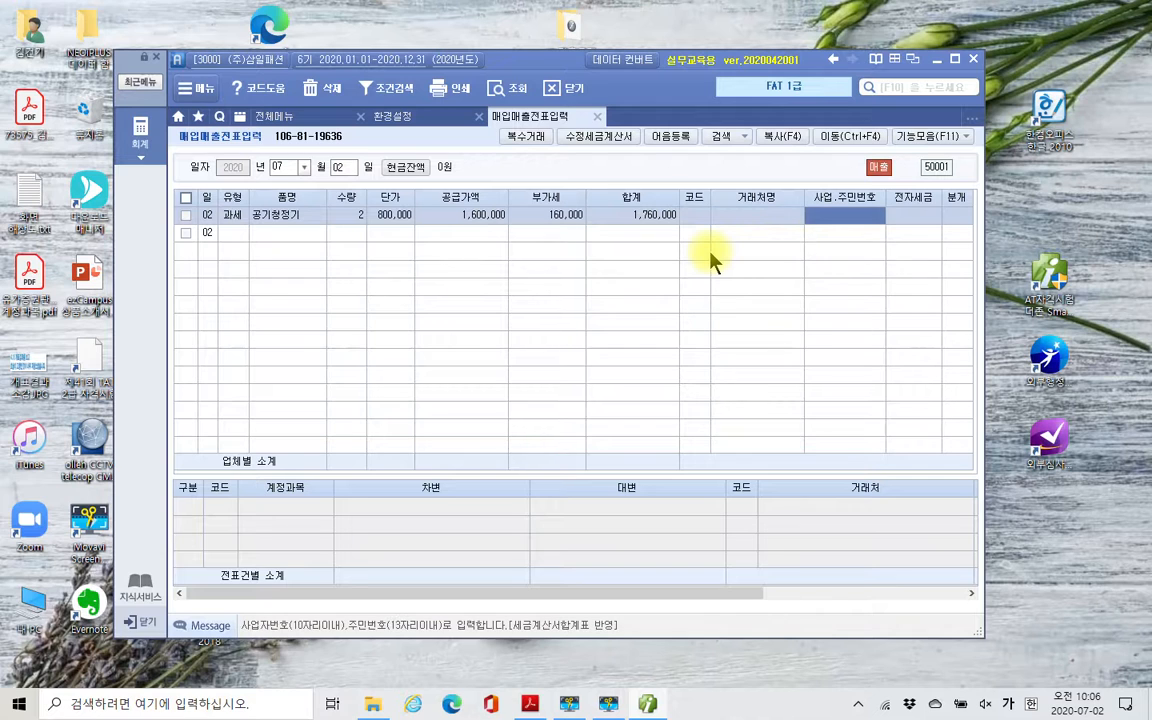
pyautogui.press('Return')
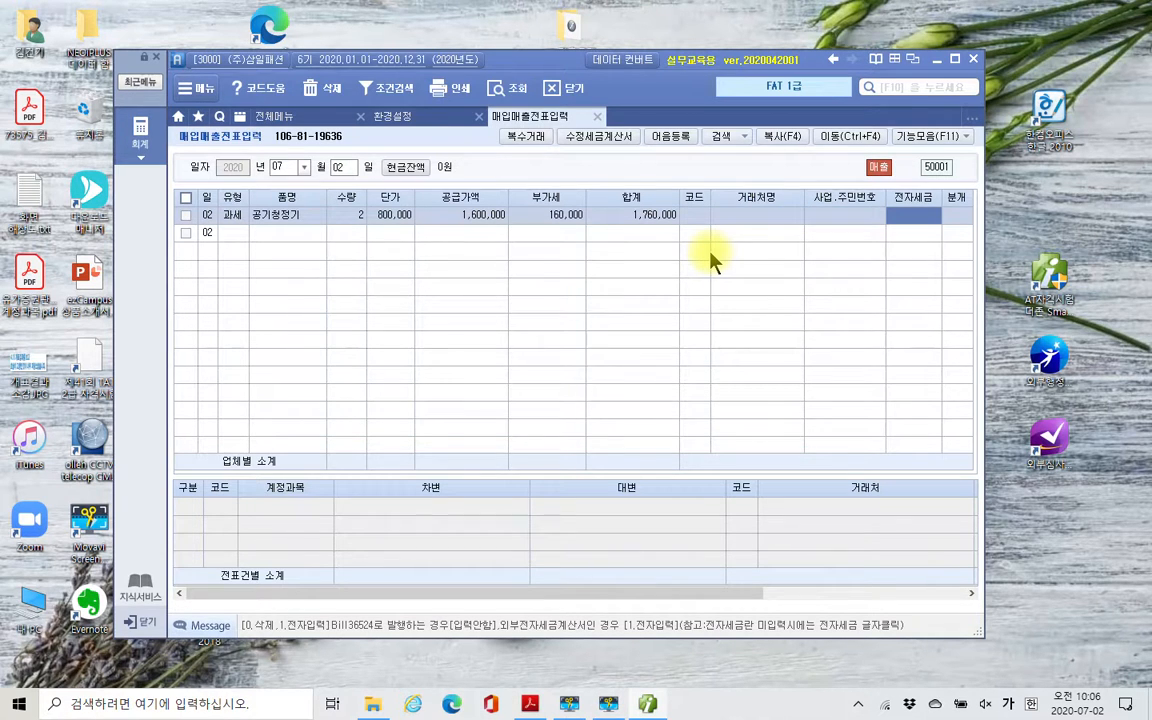
pyautogui.press('Return')
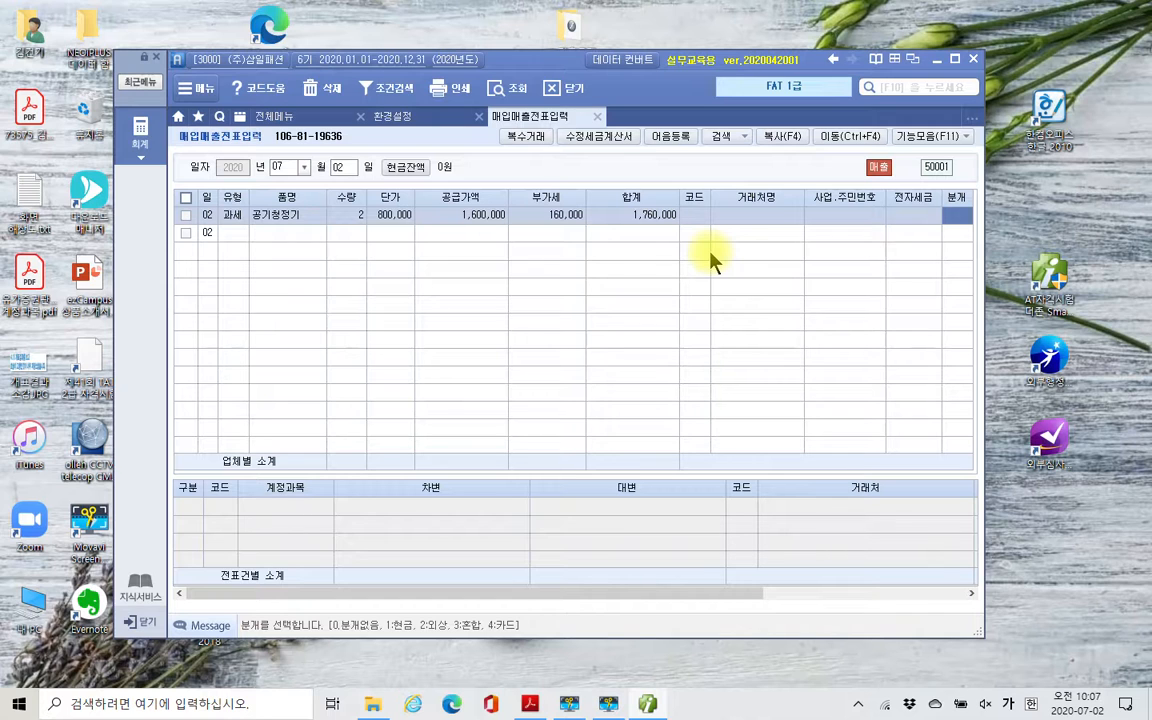
pyautogui.press('2')
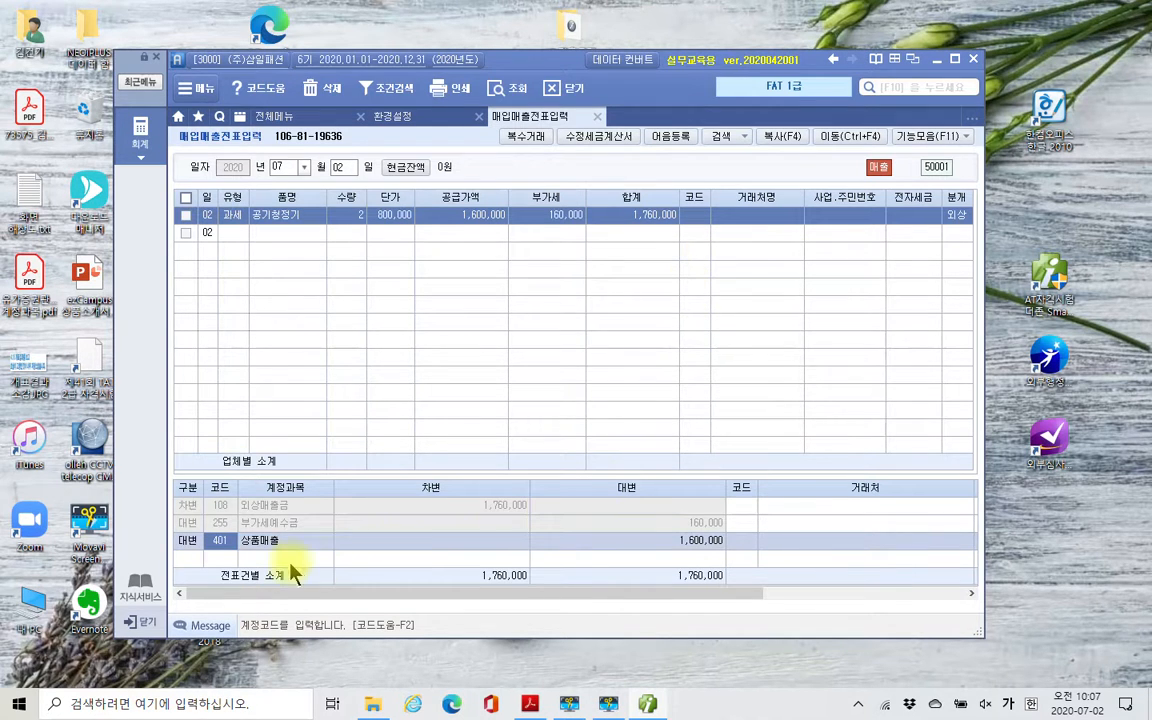
# - Replace the 상품매출 account on the credit line with 404 제품매출 by searching for 제품, and close 매입매출전표입력
pyautogui.write('제품')
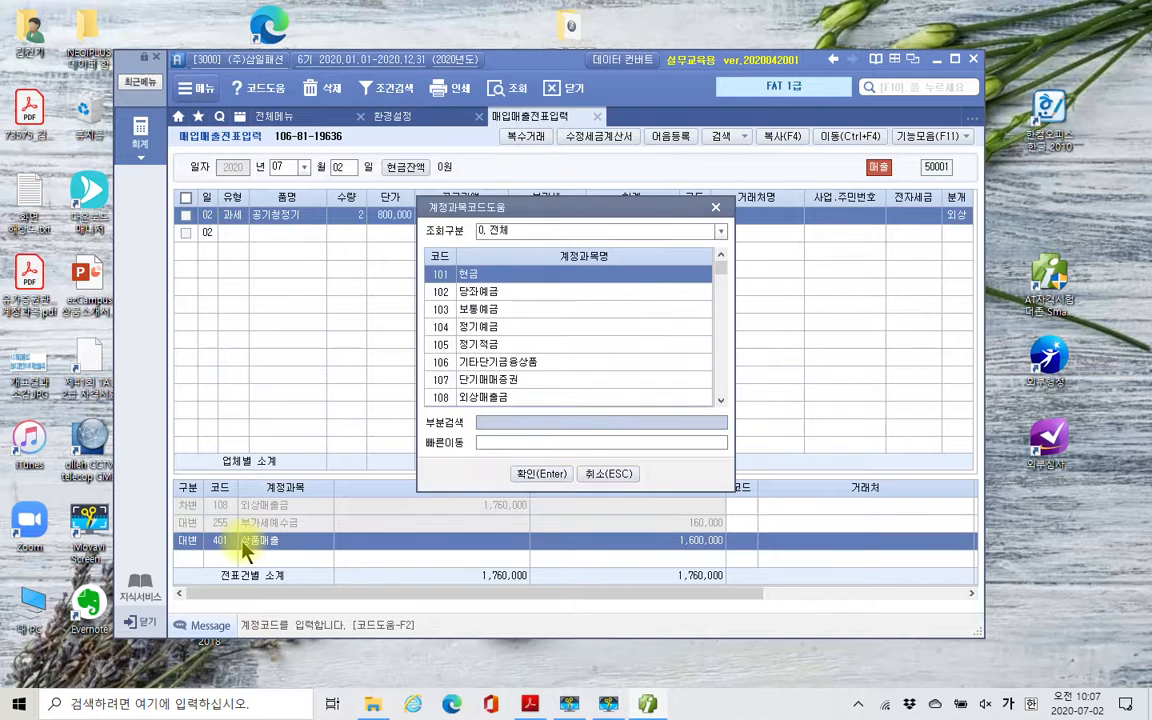
pyautogui.press('Return')
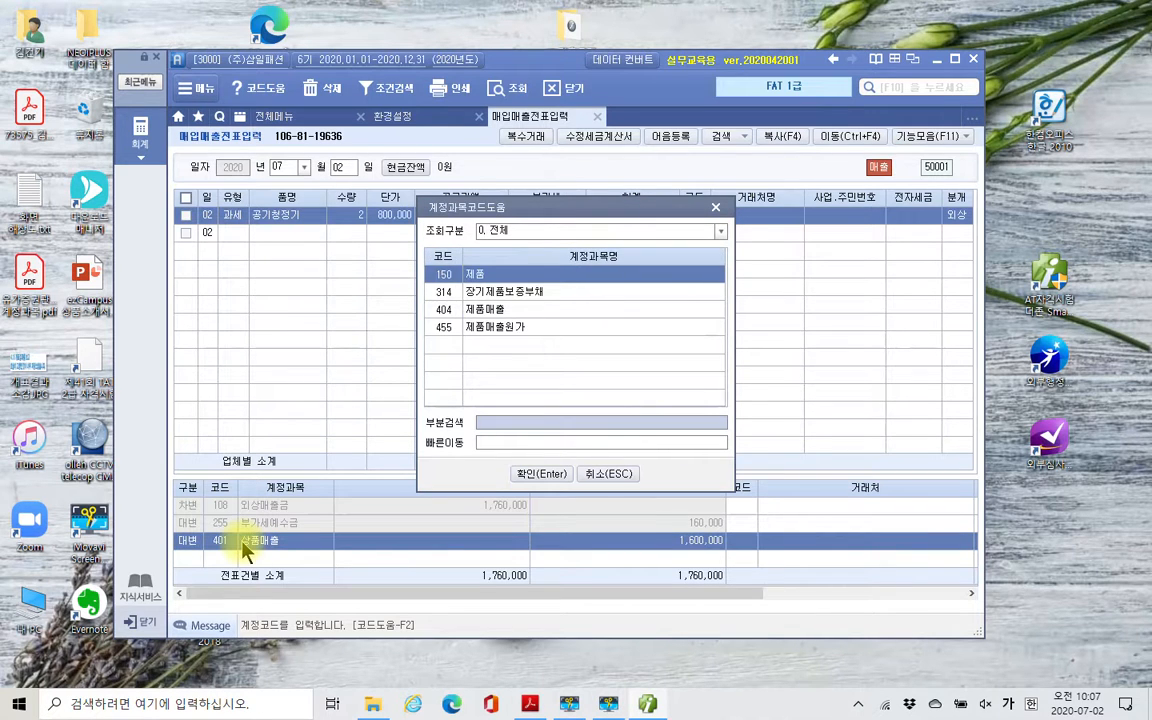
pyautogui.press('Down')
pyautogui.press('Down')
pyautogui.press('Return')
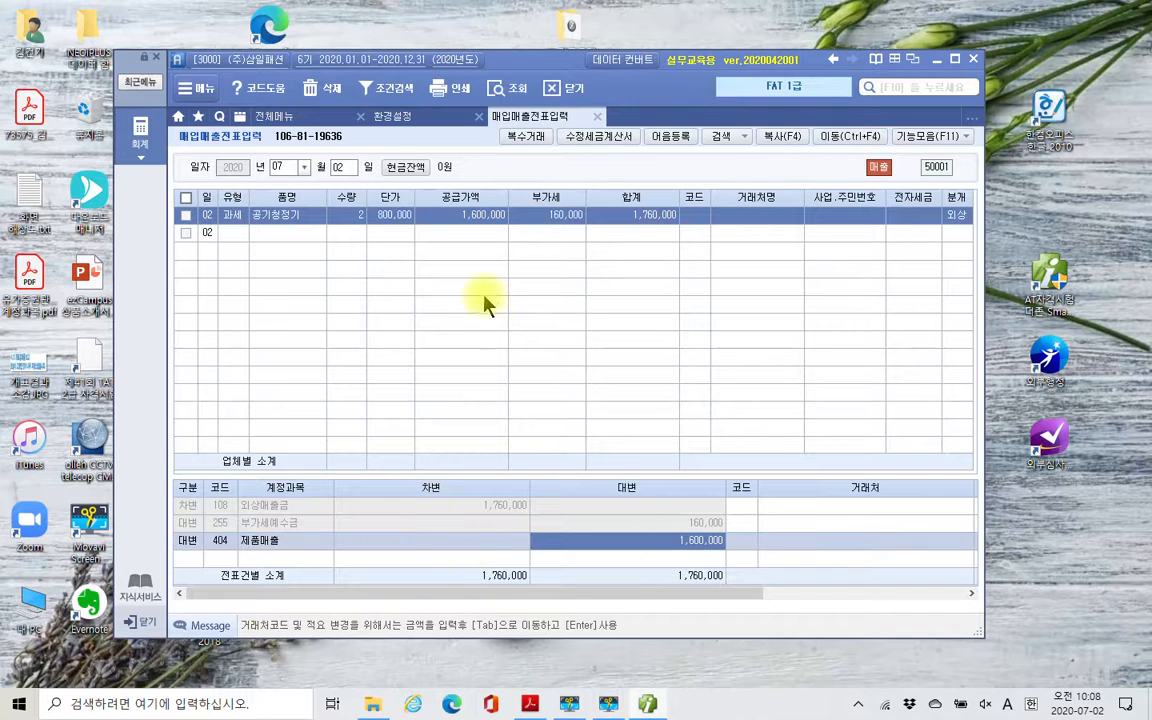
pyautogui.click(597, 116)
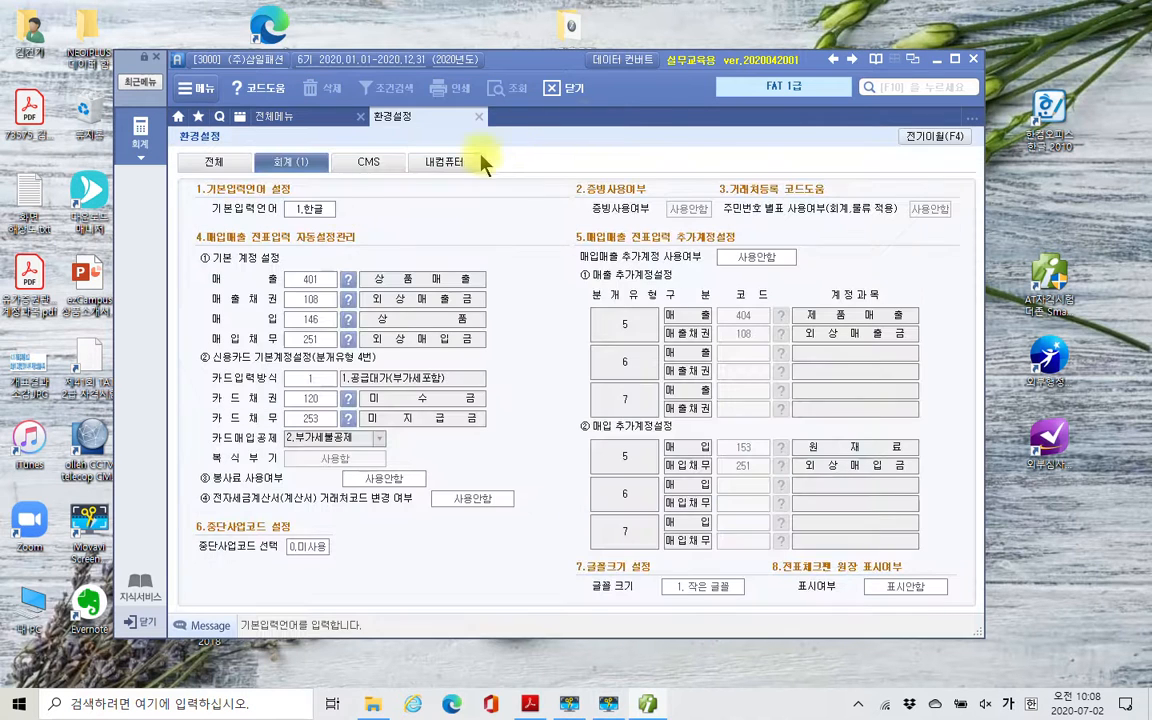
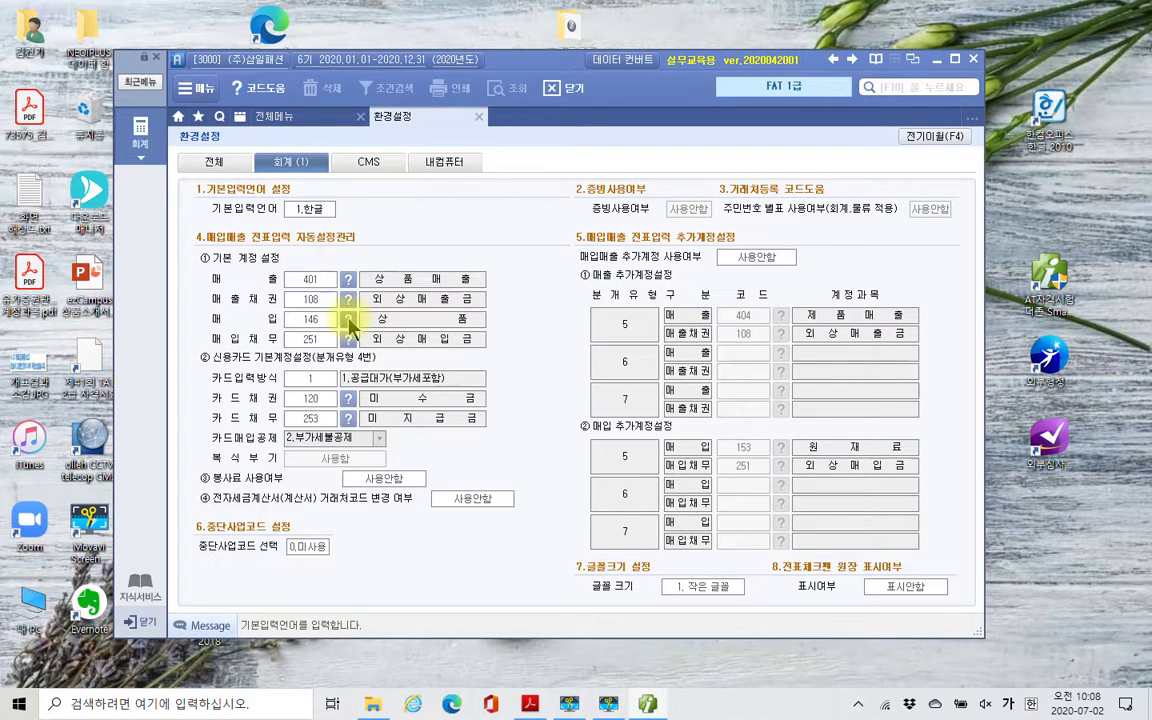
# - Set the default 매입 account in 환경설정 to 153 원재료 by searching the account codes for 재료
pyautogui.click(348, 320)
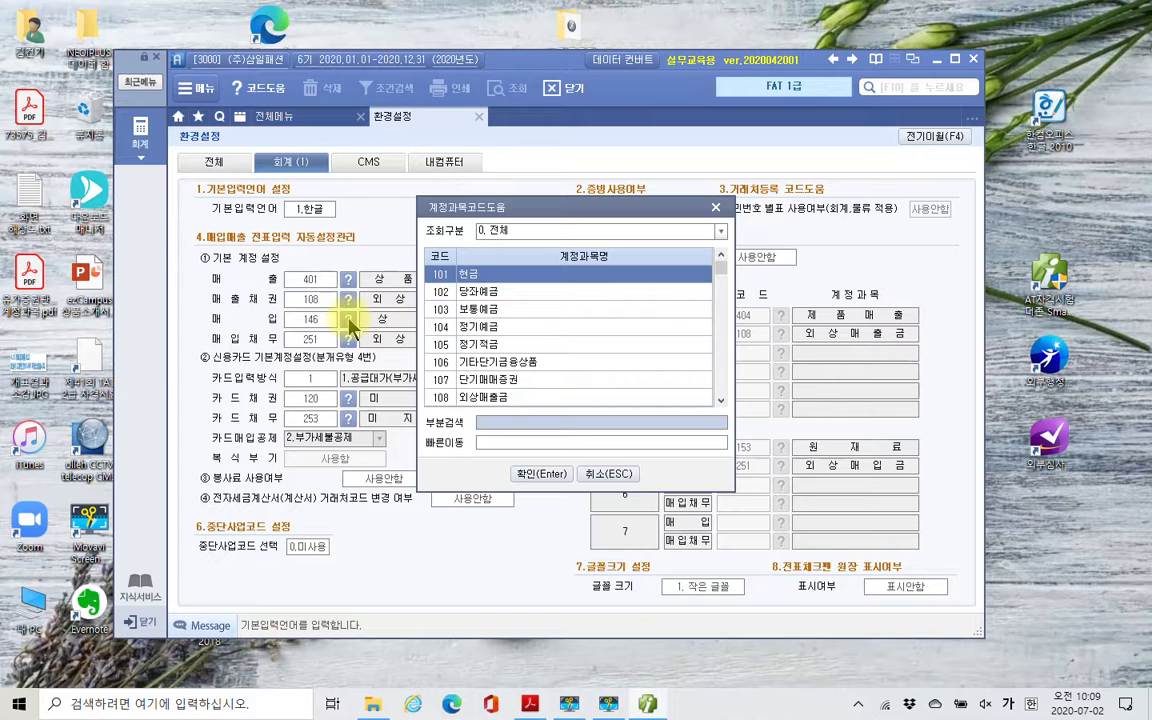
pyautogui.write('재료')
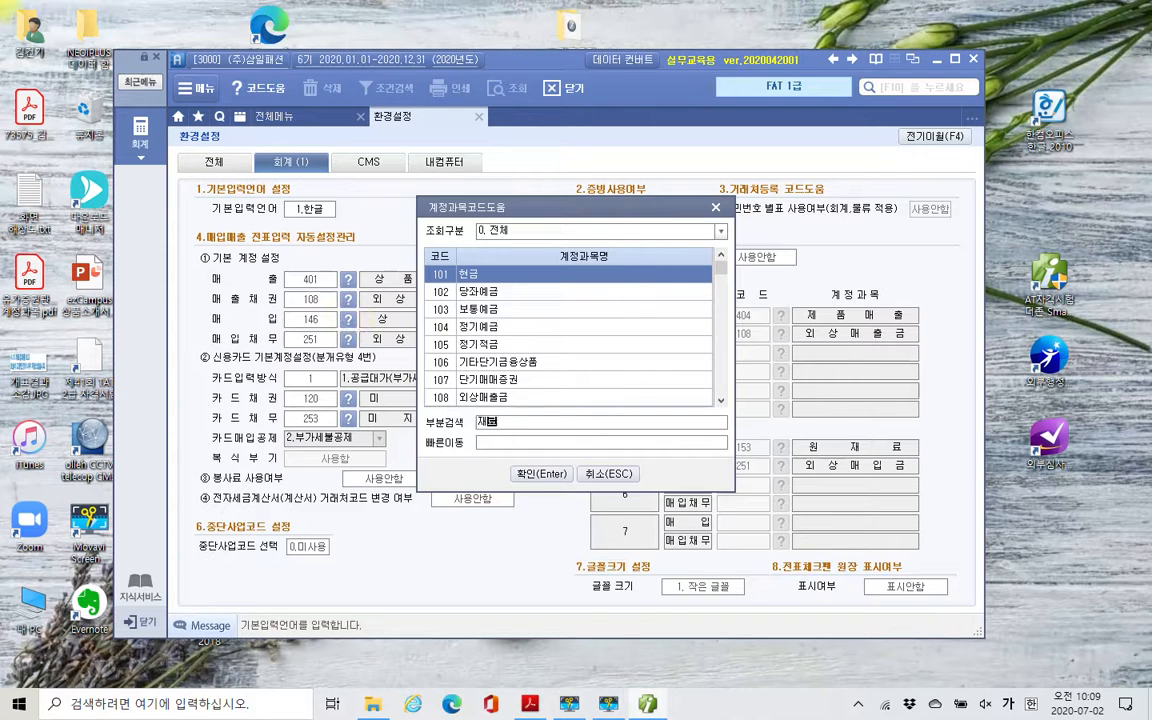
pyautogui.press('Return')
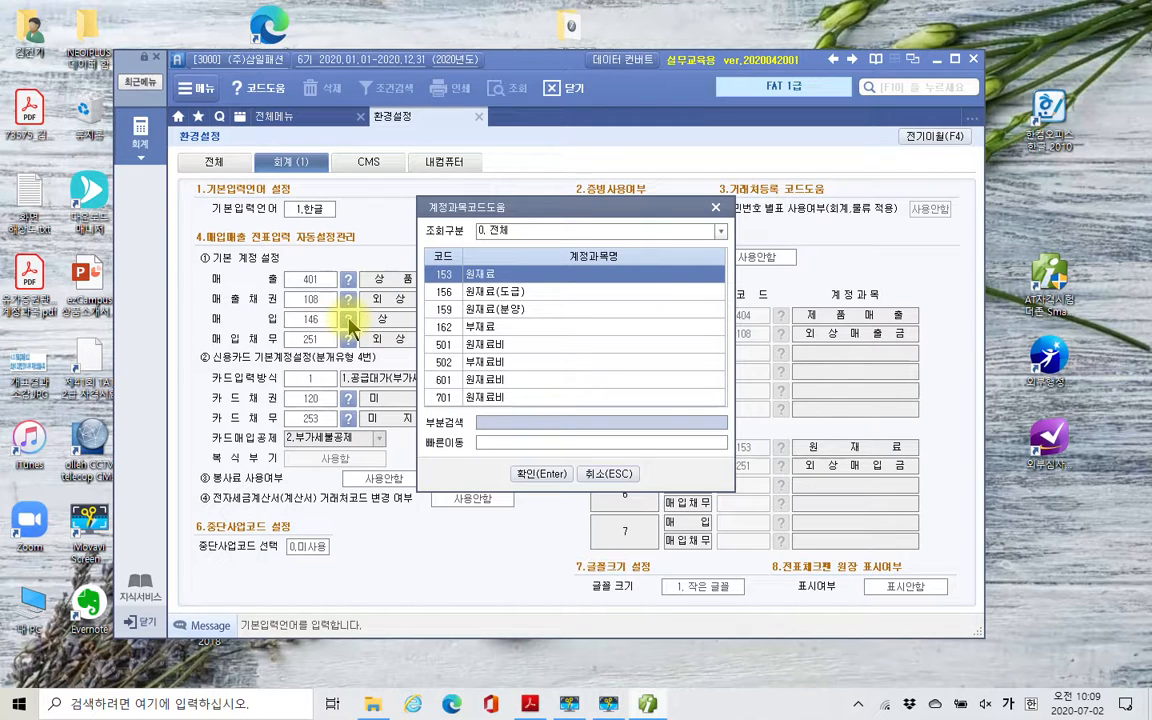
pyautogui.press('Return')
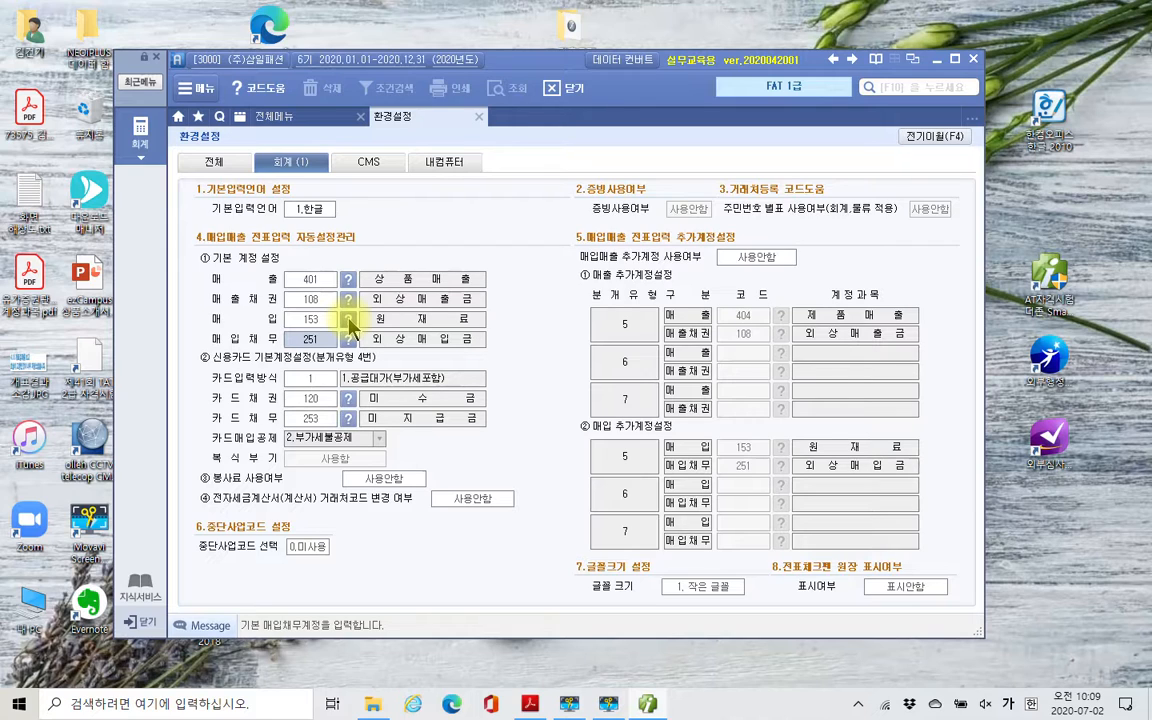
# - Set the default 매입 account back to 146 상품 by searching the account codes for 상품
pyautogui.click(349, 323)
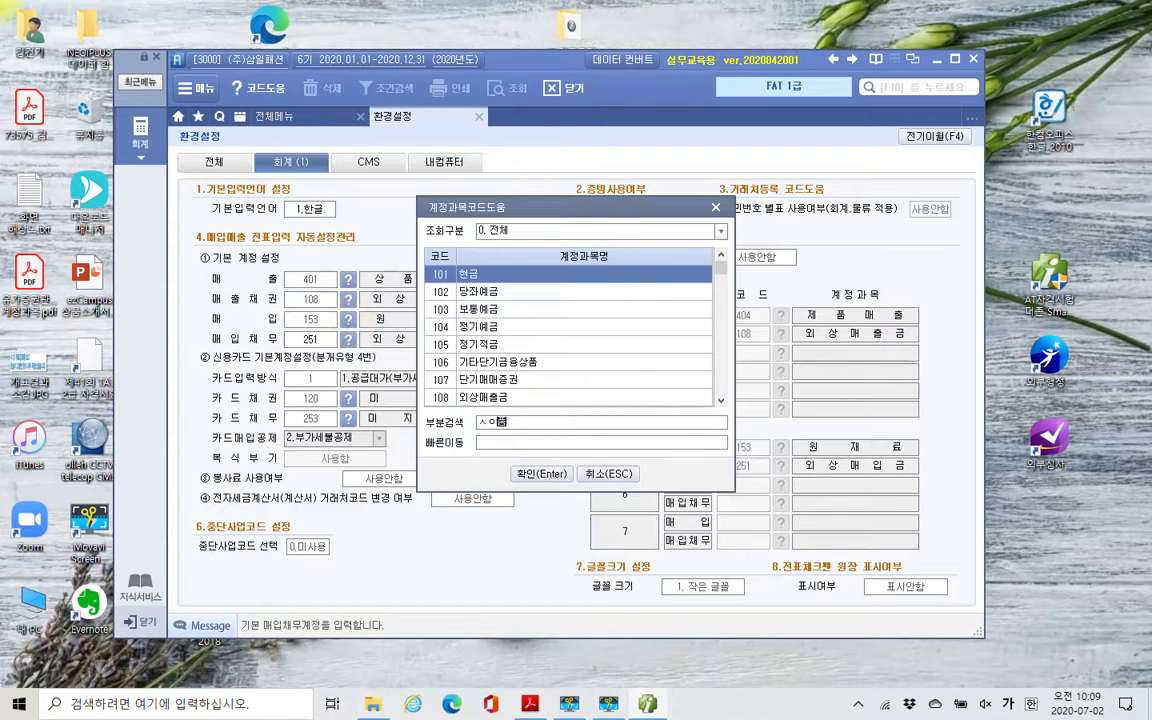
pyautogui.write('상품')
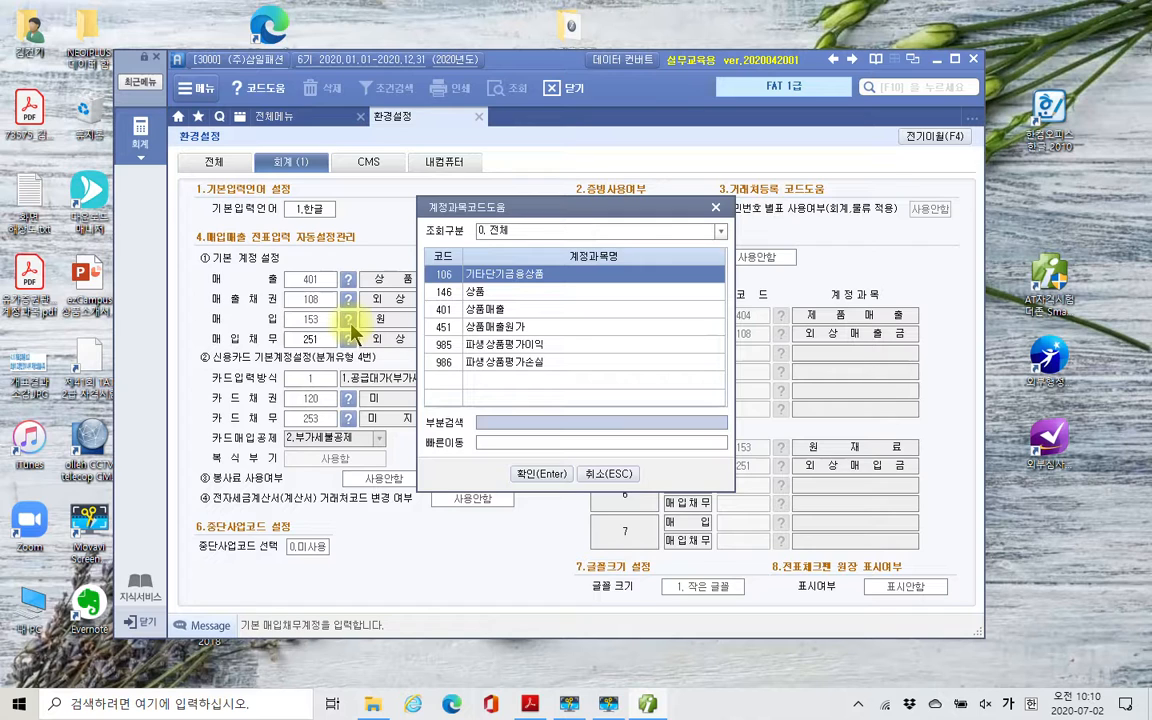
pyautogui.press('Down')
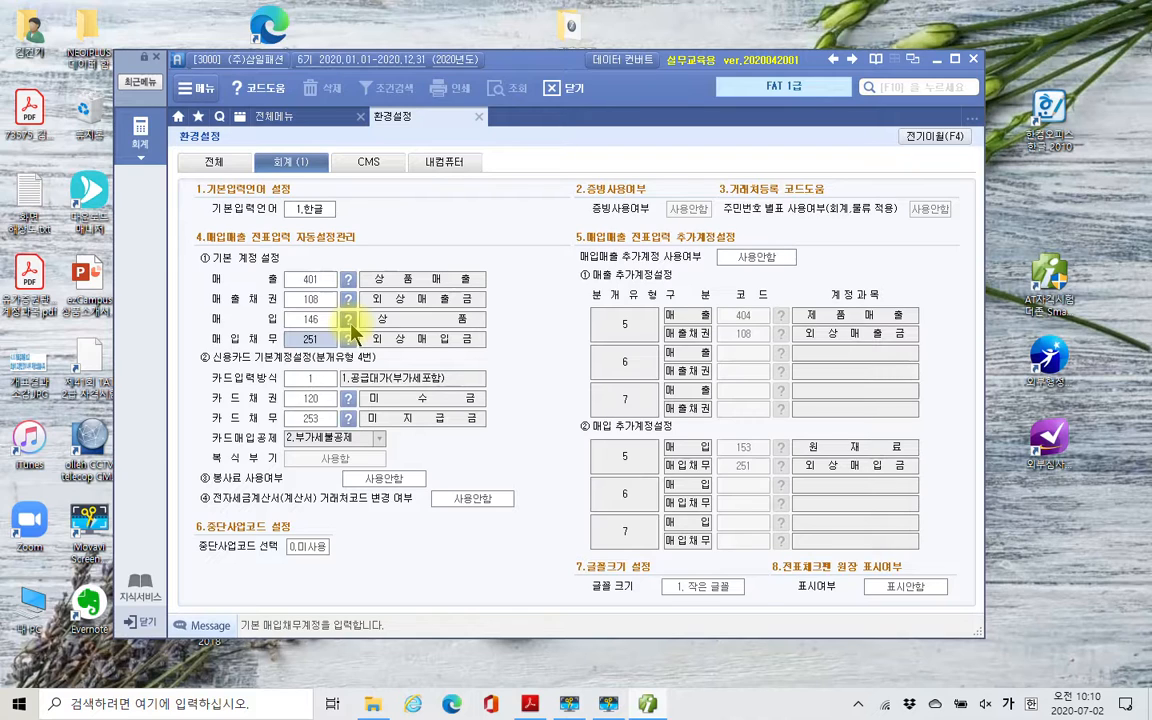
pyautogui.press('Up')
pyautogui.press('Down')
pyautogui.press('Down')
pyautogui.press('Up')
pyautogui.press('Up')
pyautogui.press('Up')
pyautogui.press('Down')
pyautogui.press('Down')
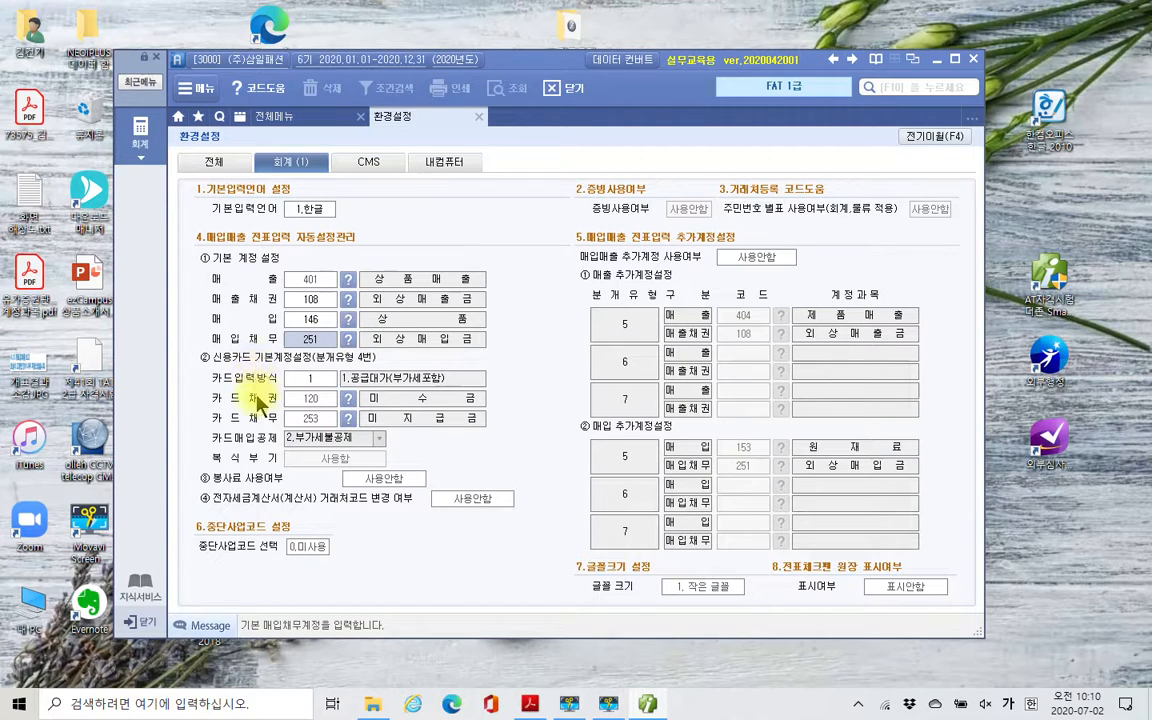
# - Switch 카드입력방식 to 2.공급가액(부가세제외), and return it to 1.공급대가(부가세포함)
pyautogui.click(328, 382)
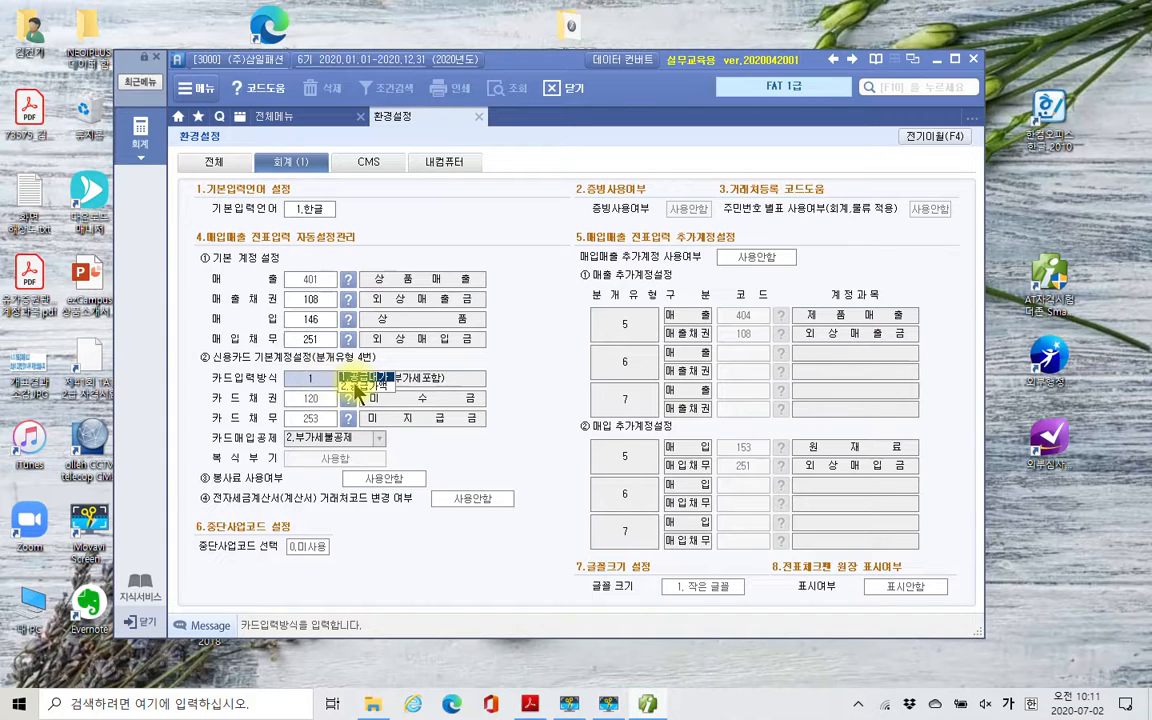
pyautogui.click(355, 388)
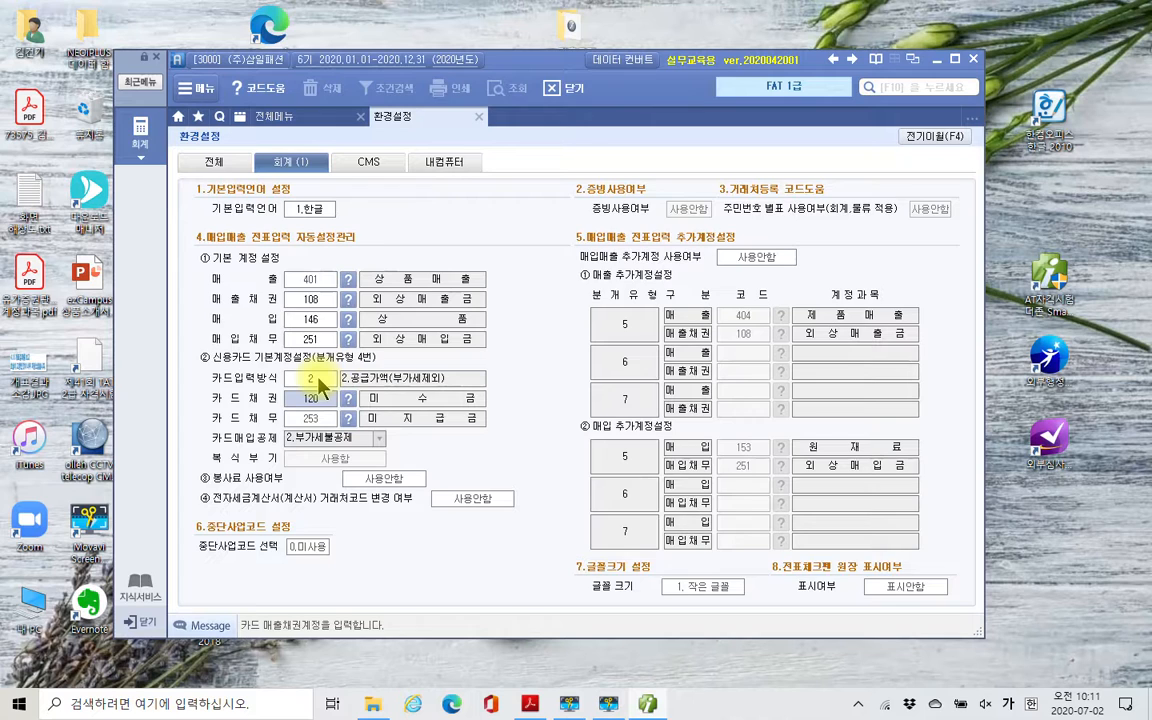
pyautogui.click(322, 387)
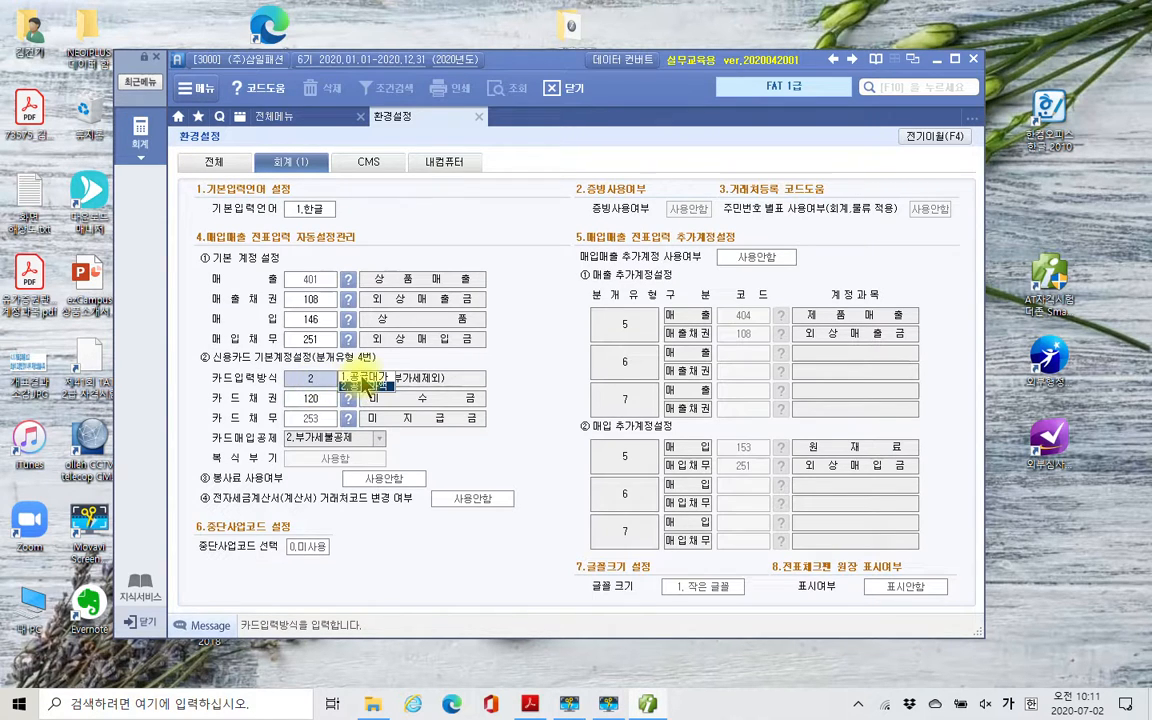
pyautogui.click(355, 377)
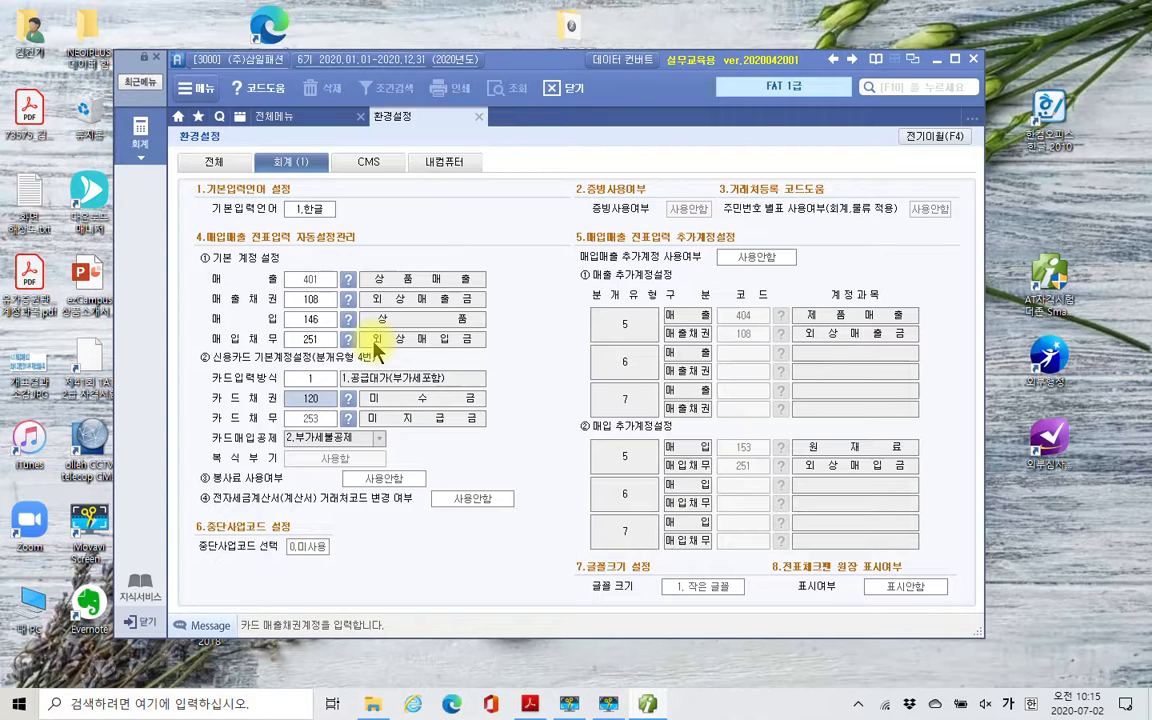
# - Set the default 카드채권 account to 108 외상매출금 by searching for 외상, and close 환경설정
pyautogui.click(349, 399)
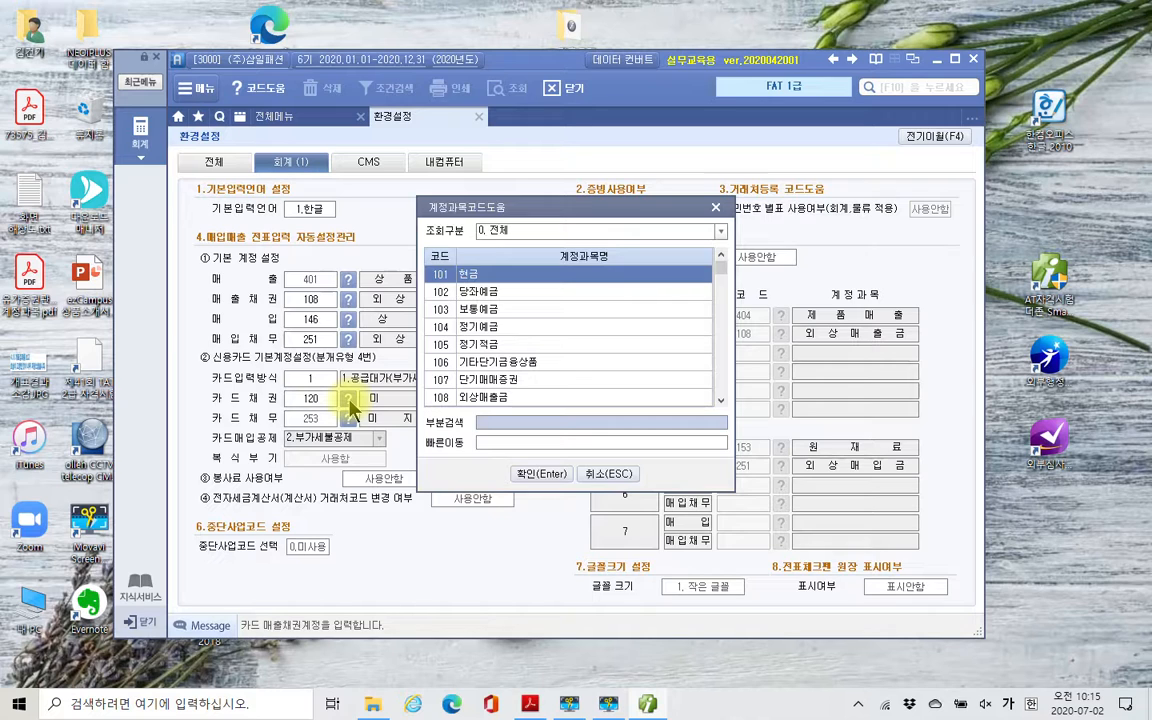
pyautogui.write('외상')
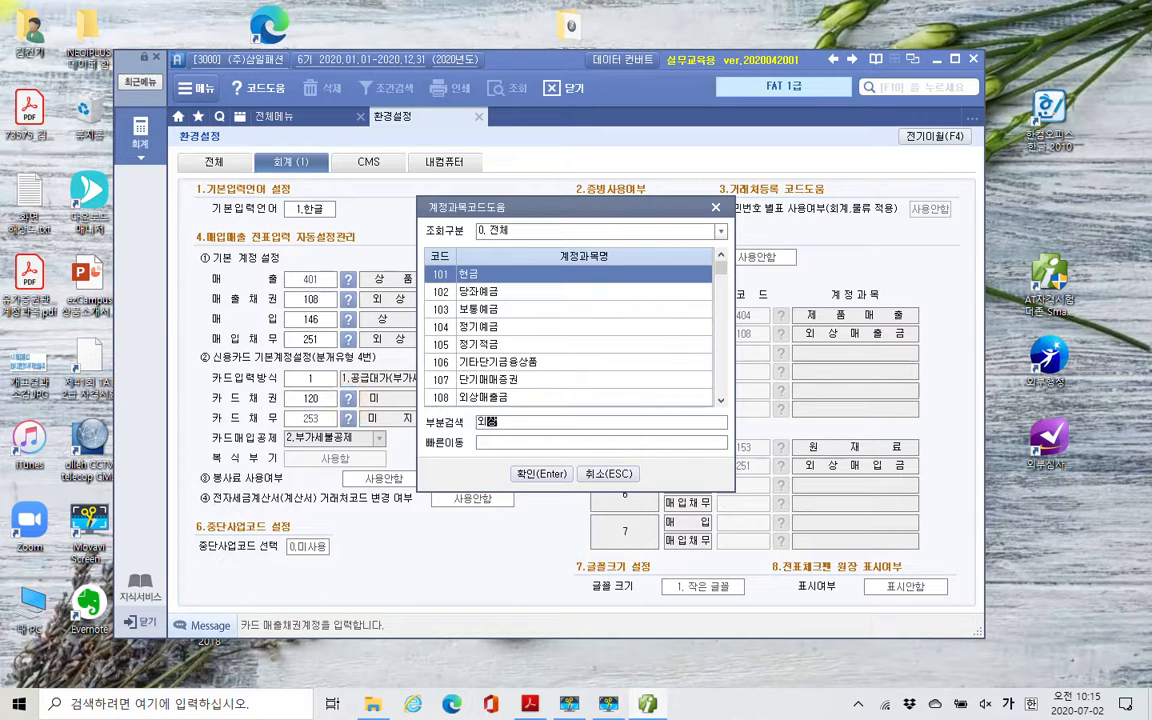
pyautogui.press('Return')
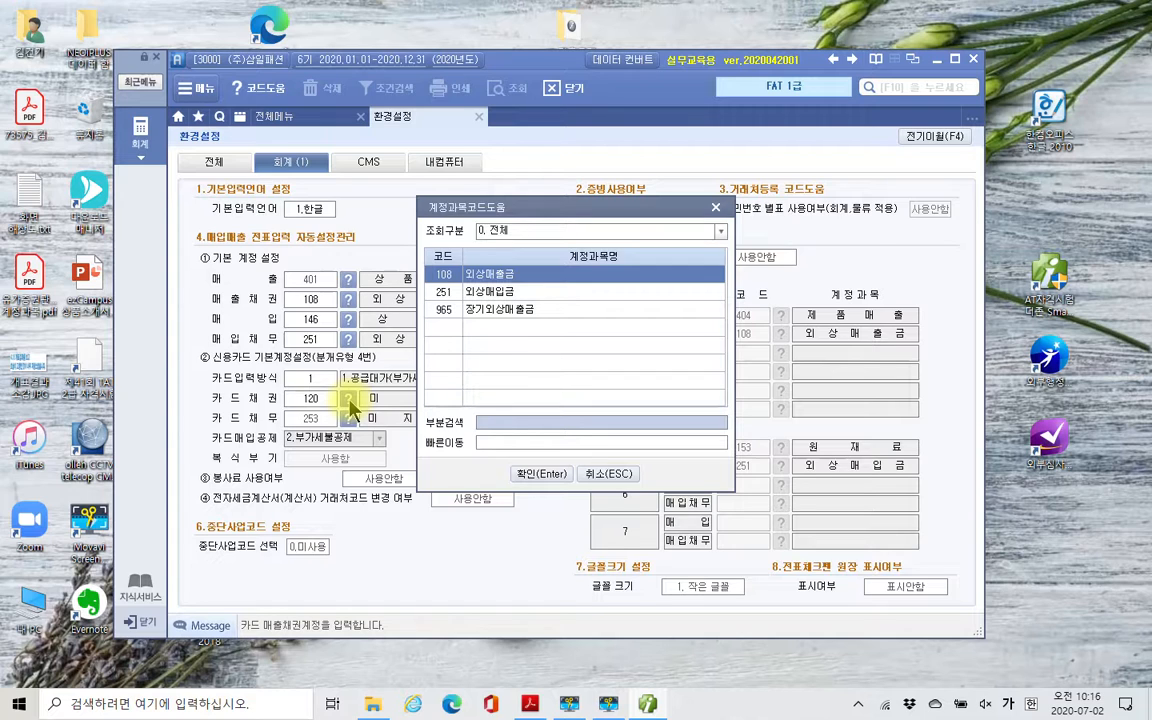
pyautogui.press('Return')
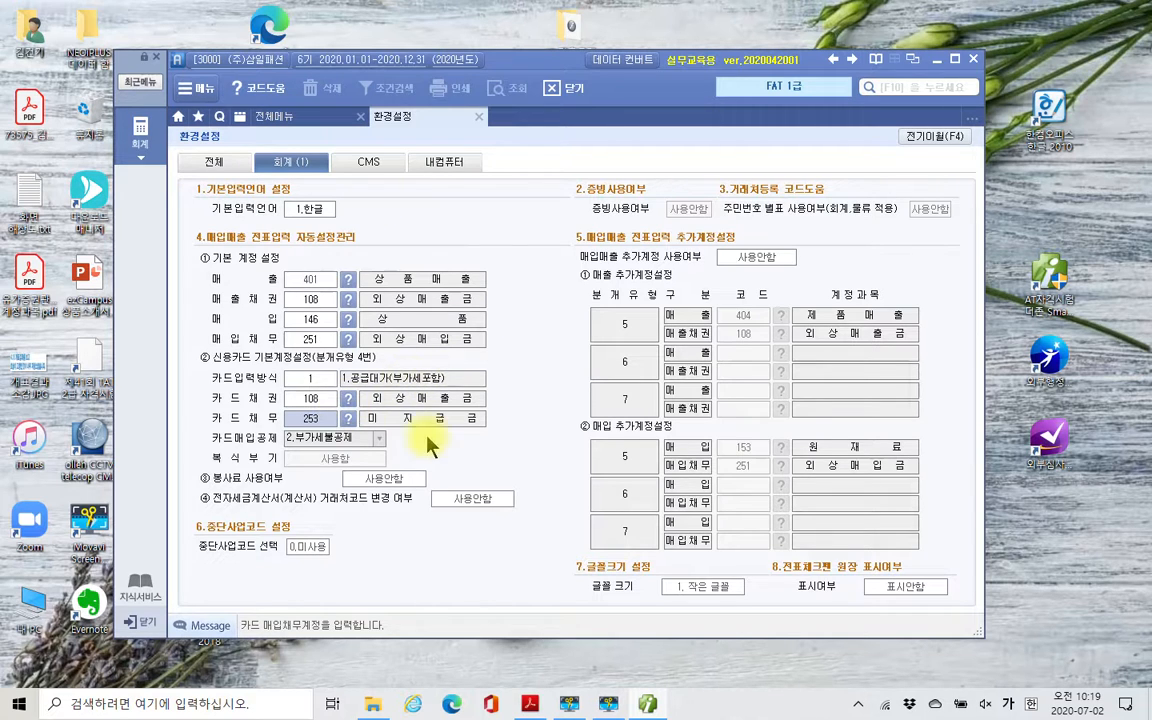
pyautogui.click(478, 118)
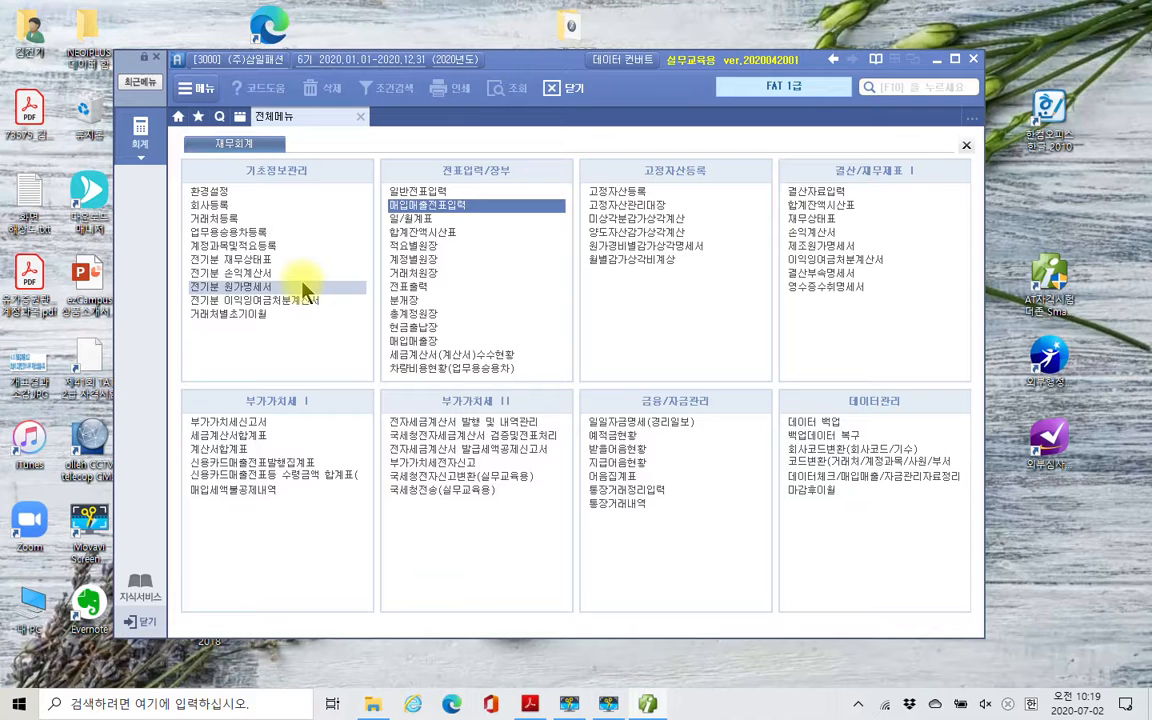
pyautogui.click(220, 221)
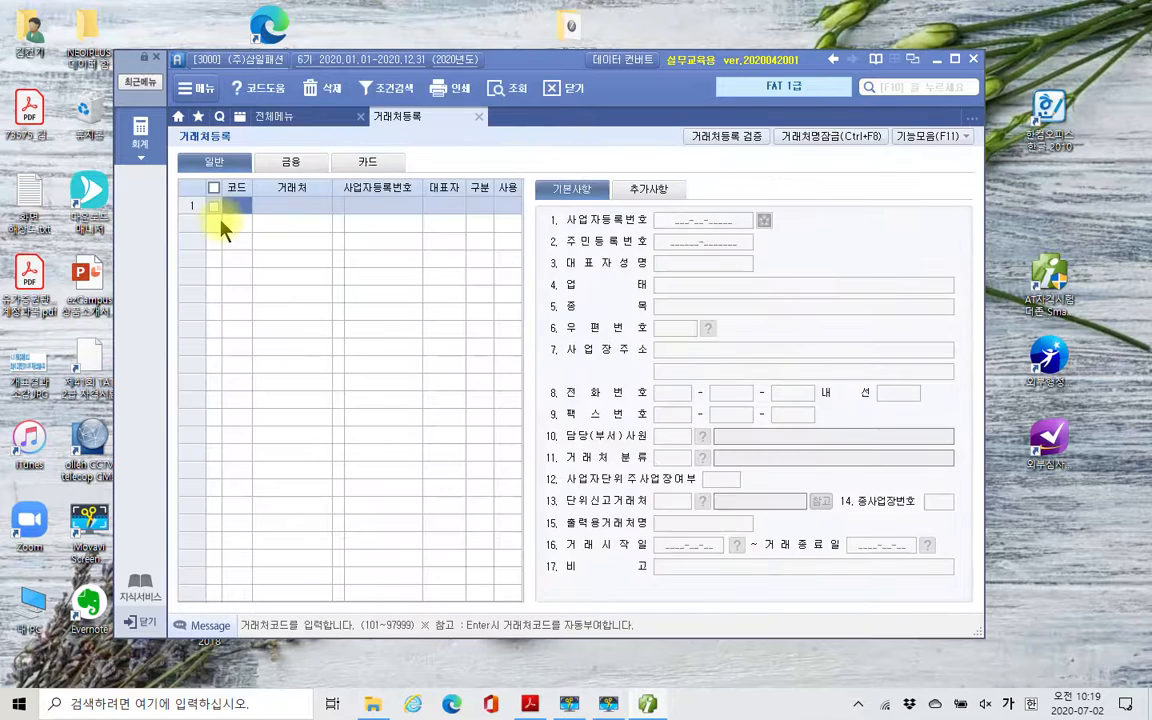
pyautogui.click(479, 117)
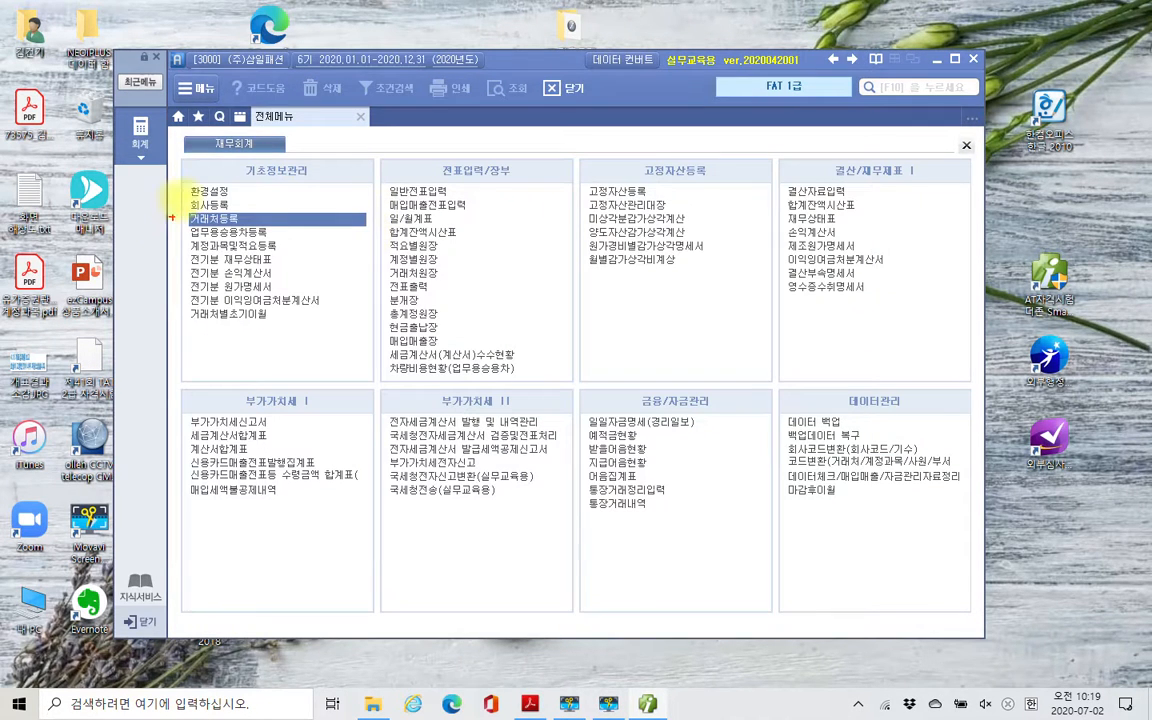
pyautogui.moveTo(183, 178); pyautogui.dragTo(349, 377)
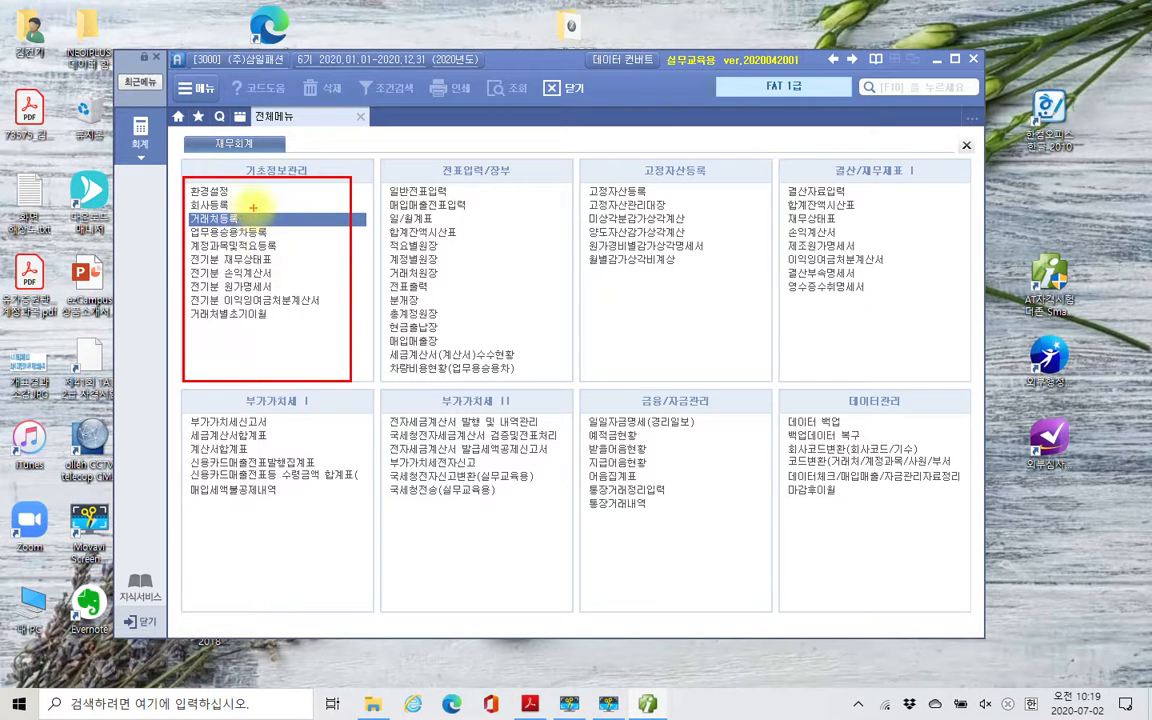
pyautogui.moveTo(255, 203); pyautogui.dragTo(267, 199)
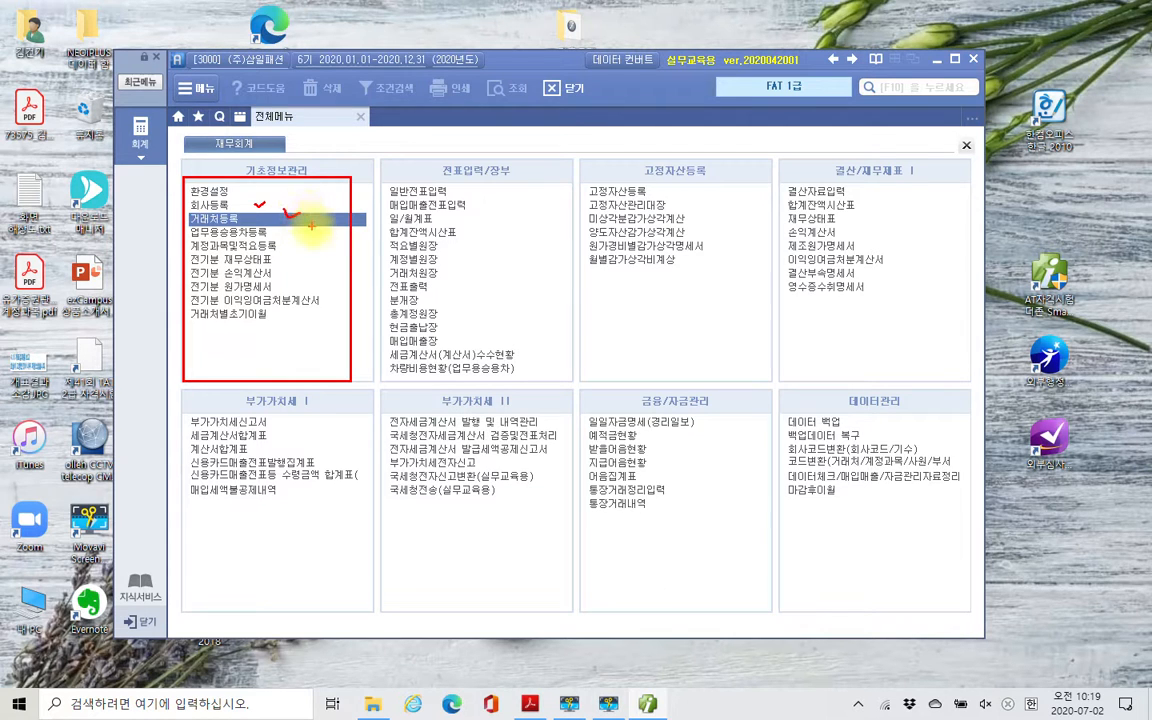
pyautogui.moveTo(258, 46)
pyautogui.mouseDown()
pyautogui.moveTo(180, 58)
pyautogui.moveTo(215, 100)
pyautogui.moveTo(245, 28)
pyautogui.moveTo(240, 38)
pyautogui.mouseUp()
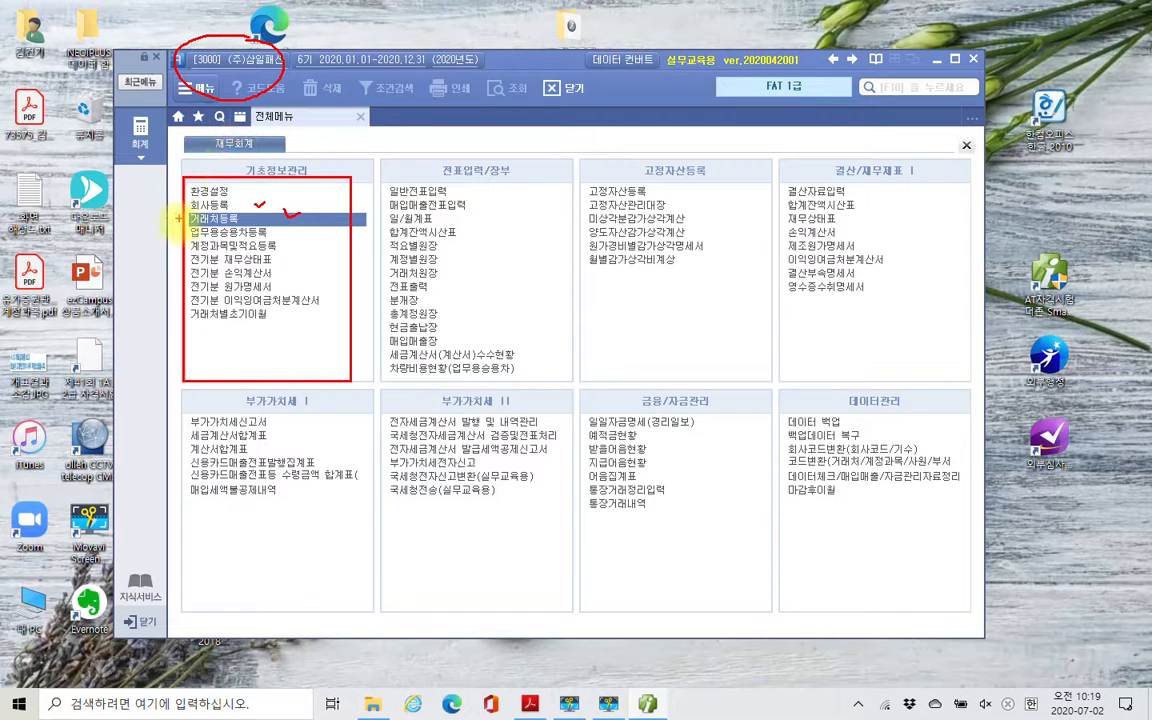
pyautogui.moveTo(172, 232)
pyautogui.mouseDown()
pyautogui.moveTo(240, 226)
pyautogui.moveTo(252, 208)
pyautogui.moveTo(178, 212)
pyautogui.moveTo(172, 230)
pyautogui.mouseUp()
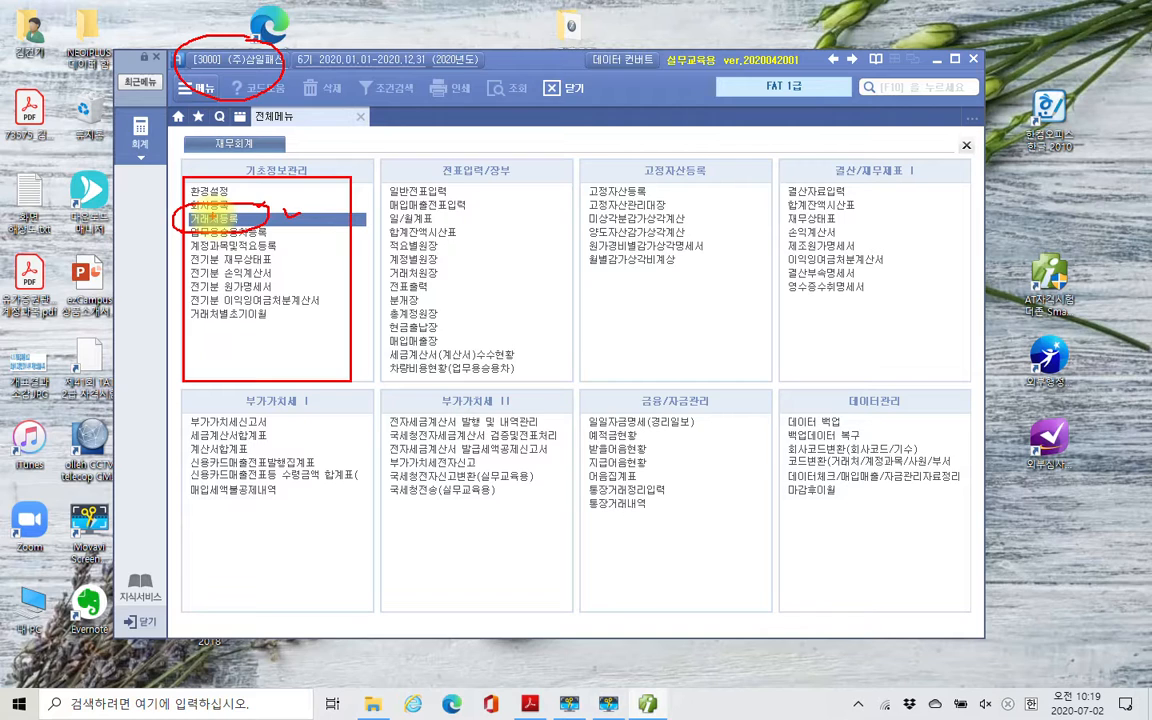
pyautogui.press('Escape')
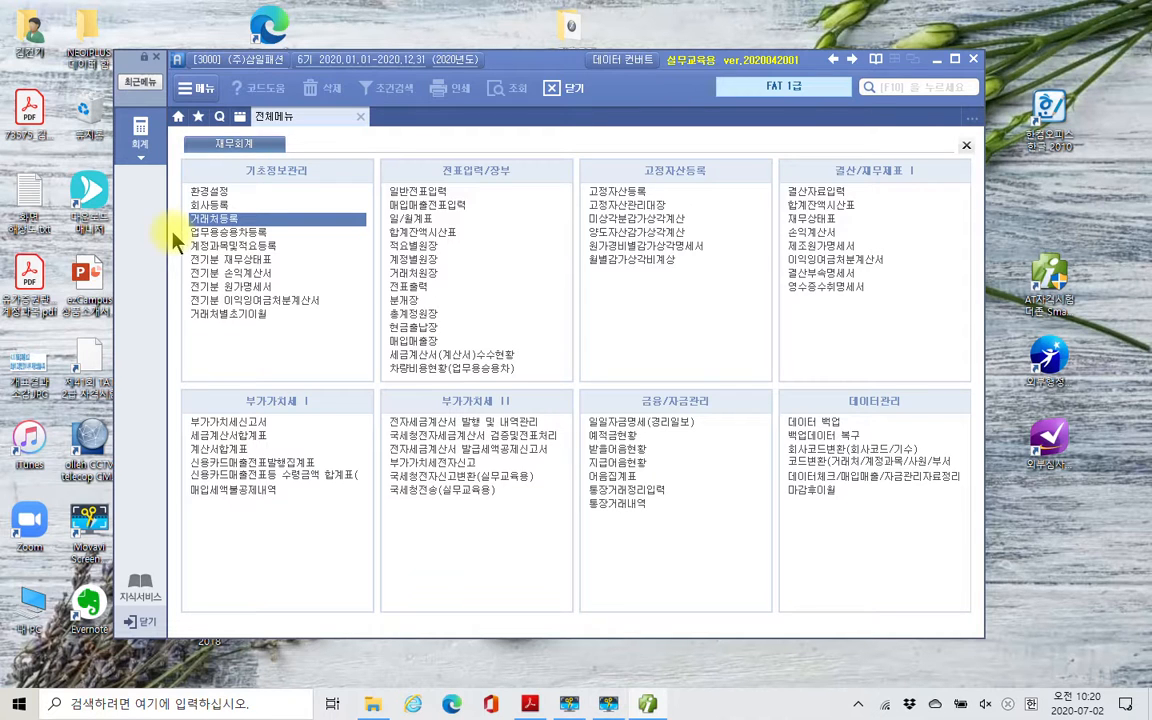
# - Open 거래처등록 and look through its 카드 and 금융 forms, ending on the 일반 form
pyautogui.click(205, 218)
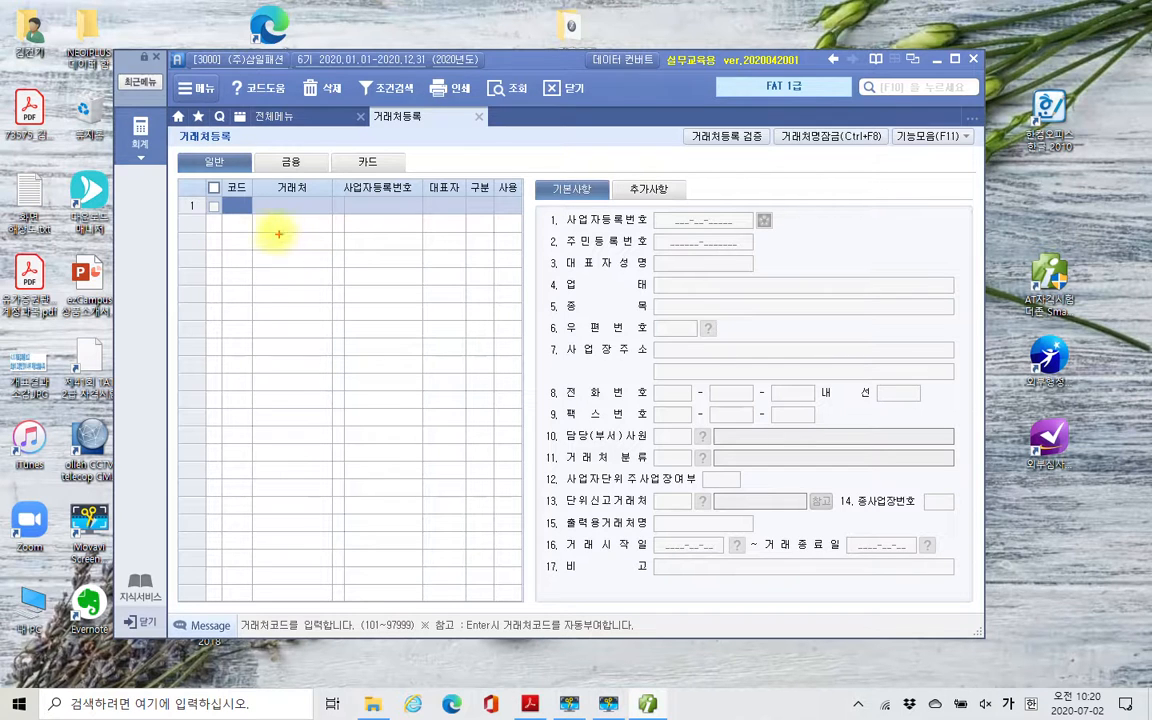
pyautogui.moveTo(165, 138)
pyautogui.mouseDown()
pyautogui.moveTo(202, 168)
pyautogui.moveTo(242, 177)
pyautogui.moveTo(344, 165)
pyautogui.moveTo(406, 176)
pyautogui.mouseUp()
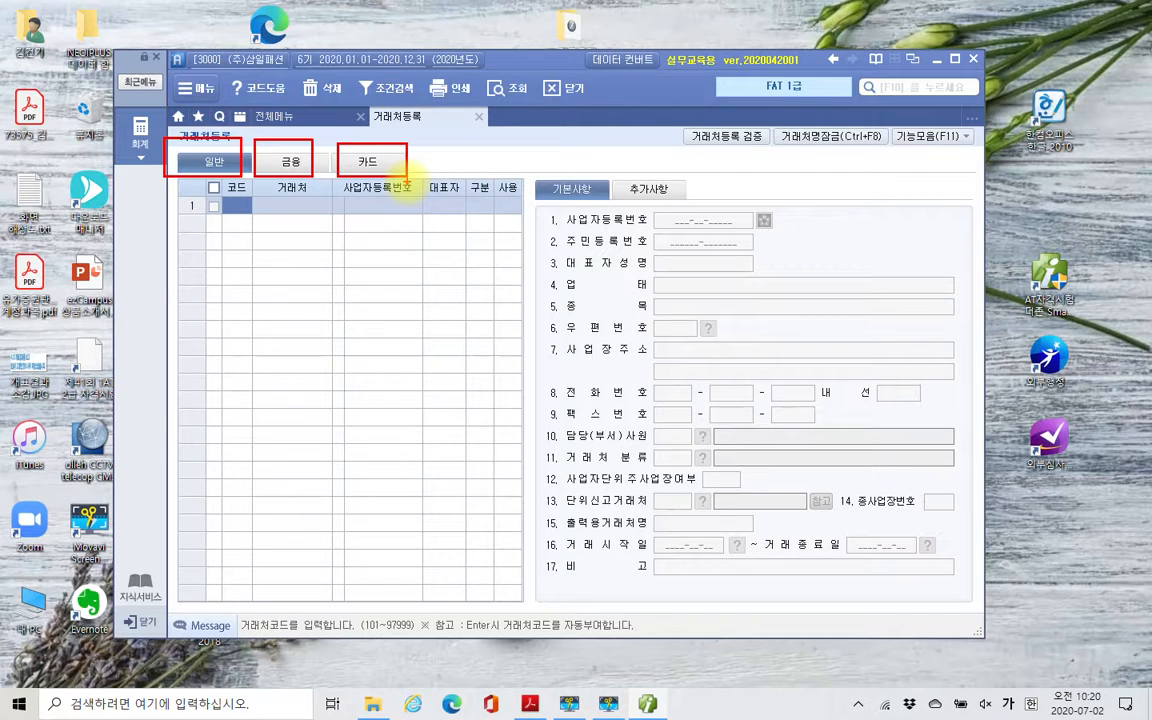
pyautogui.moveTo(197, 171)
pyautogui.mouseDown()
pyautogui.moveTo(188, 271)
pyautogui.moveTo(196, 170)
pyautogui.mouseUp()
pyautogui.moveTo(292, 177)
pyautogui.mouseDown()
pyautogui.moveTo(291, 305)
pyautogui.moveTo(296, 171)
pyautogui.mouseUp()
pyautogui.moveTo(387, 174)
pyautogui.mouseDown()
pyautogui.moveTo(395, 335)
pyautogui.moveTo(389, 180)
pyautogui.mouseUp()
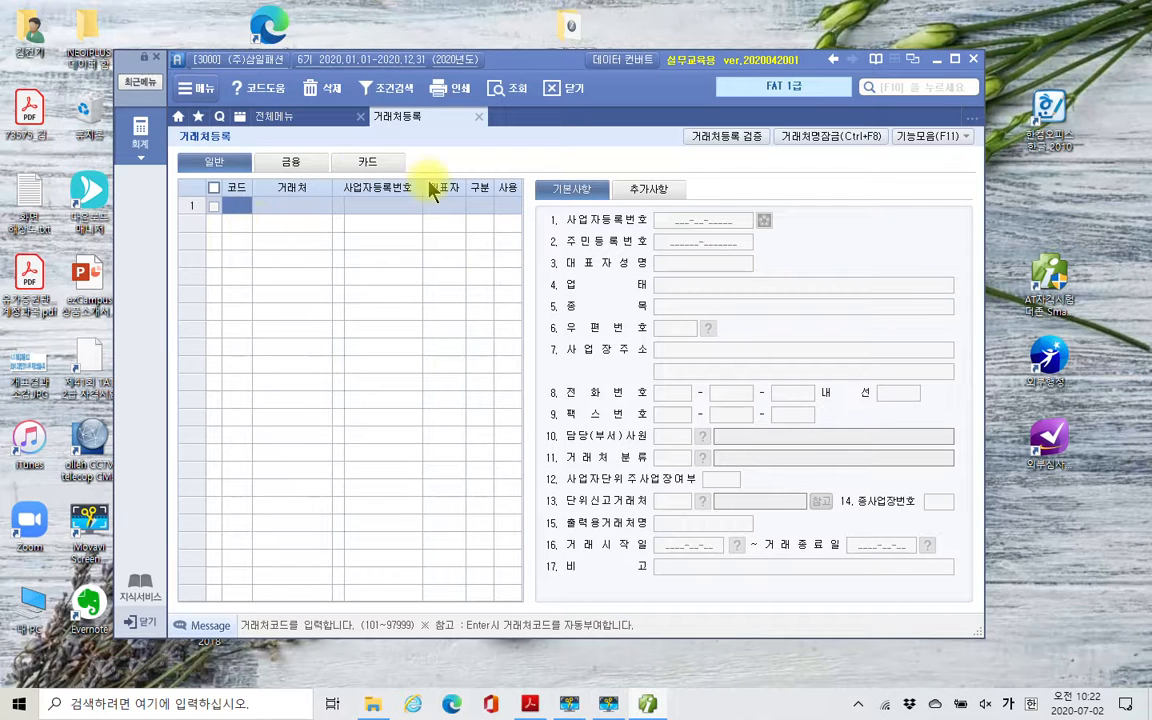
pyautogui.click(396, 168)
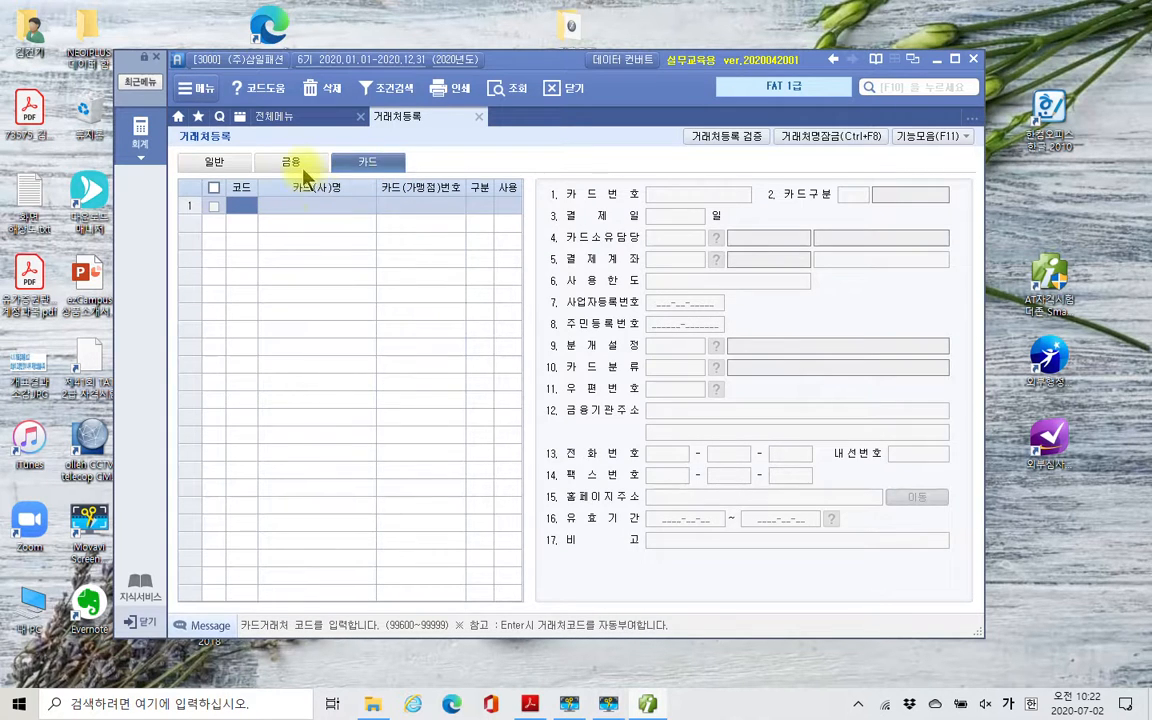
pyautogui.click(289, 168)
pyautogui.click(210, 163)
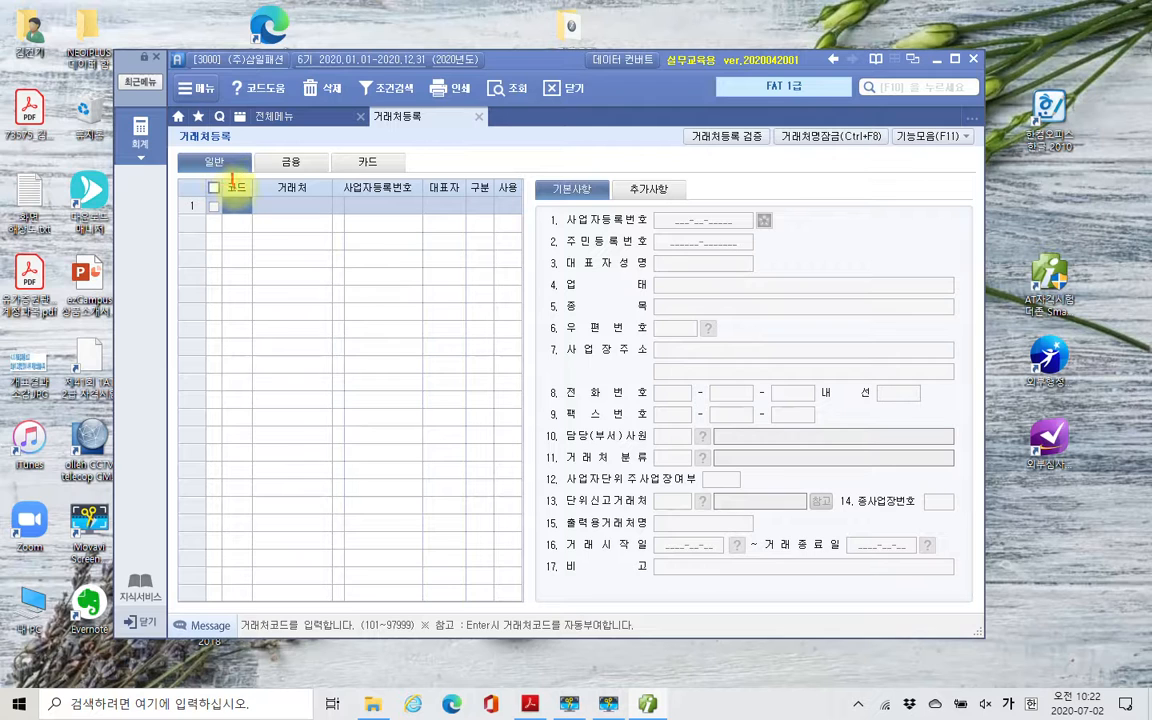
pyautogui.moveTo(231, 183); pyautogui.dragTo(520, 174)
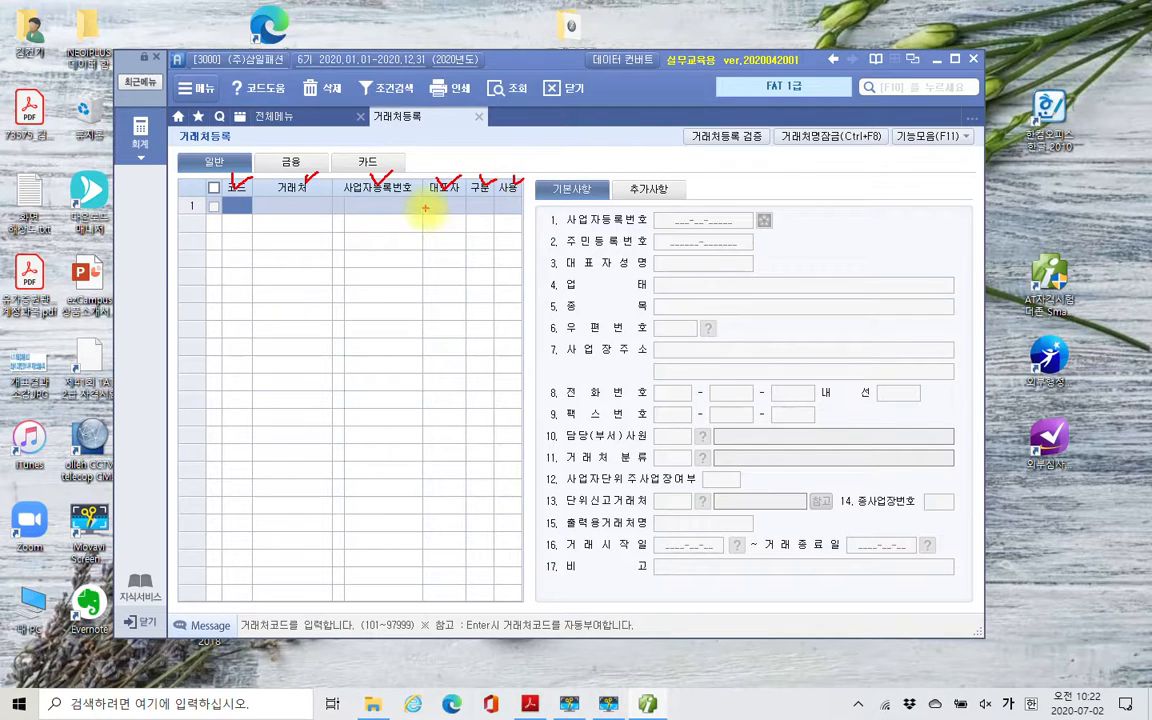
pyautogui.moveTo(426, 206); pyautogui.dragTo(417, 435)
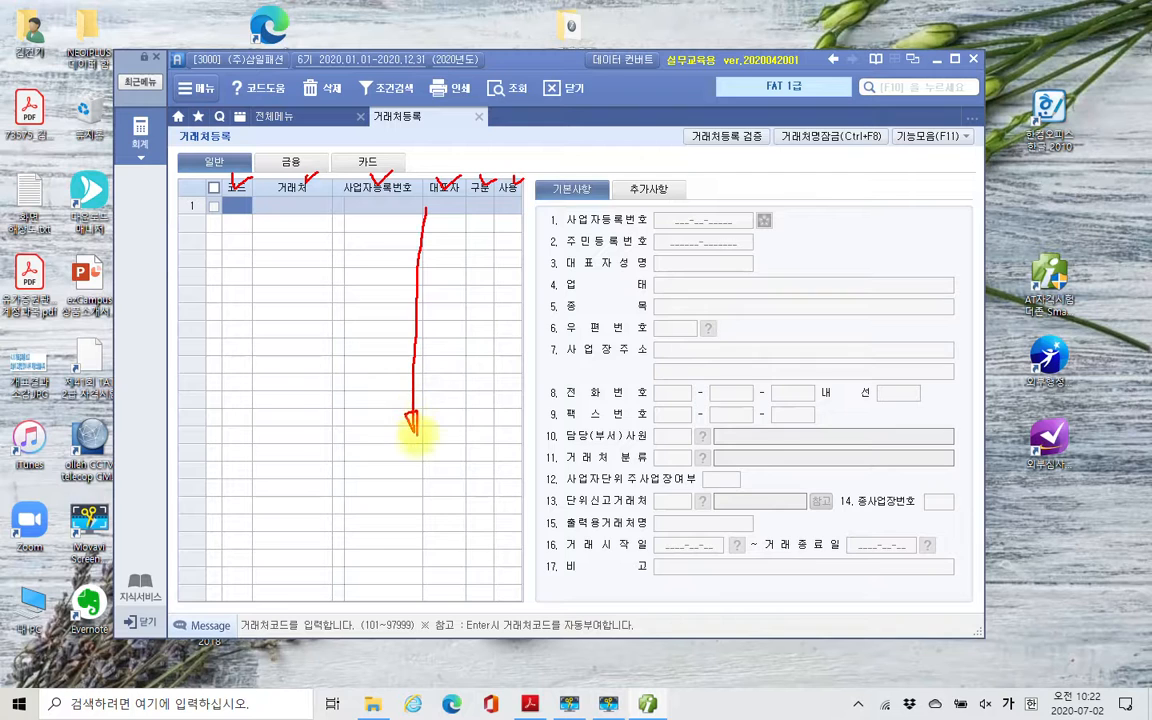
pyautogui.moveTo(567, 182)
pyautogui.mouseDown()
pyautogui.moveTo(557, 193)
pyautogui.moveTo(570, 185)
pyautogui.mouseUp()
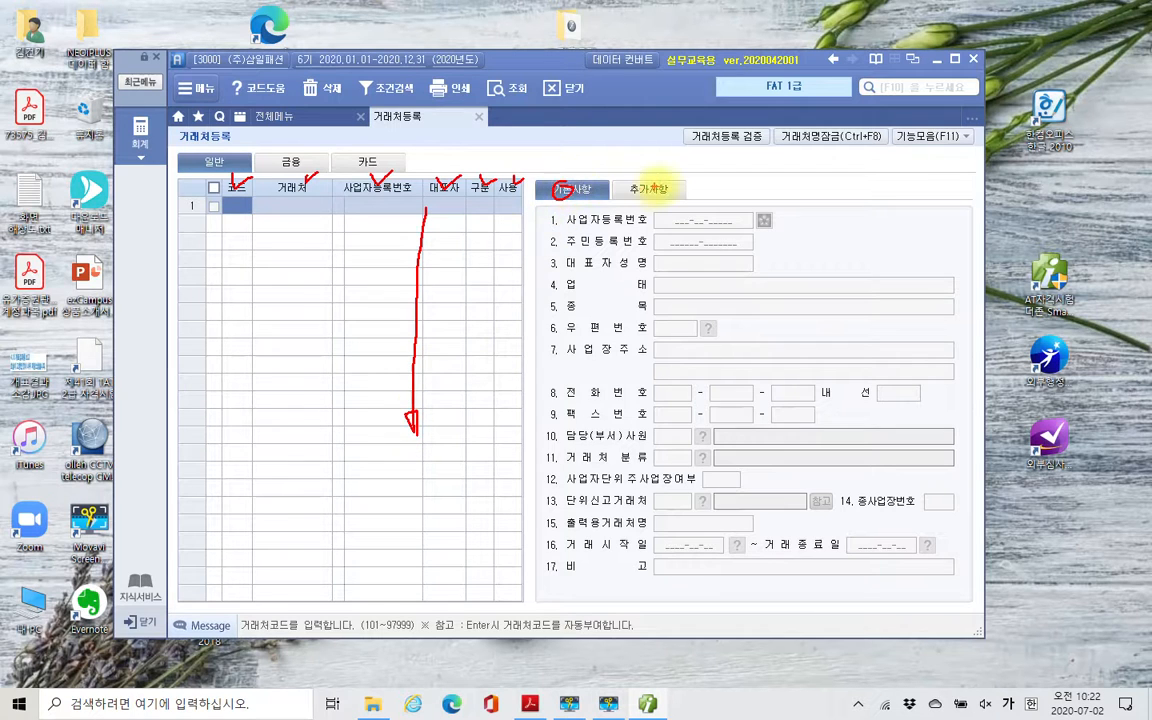
pyautogui.moveTo(650, 184); pyautogui.dragTo(650, 186)
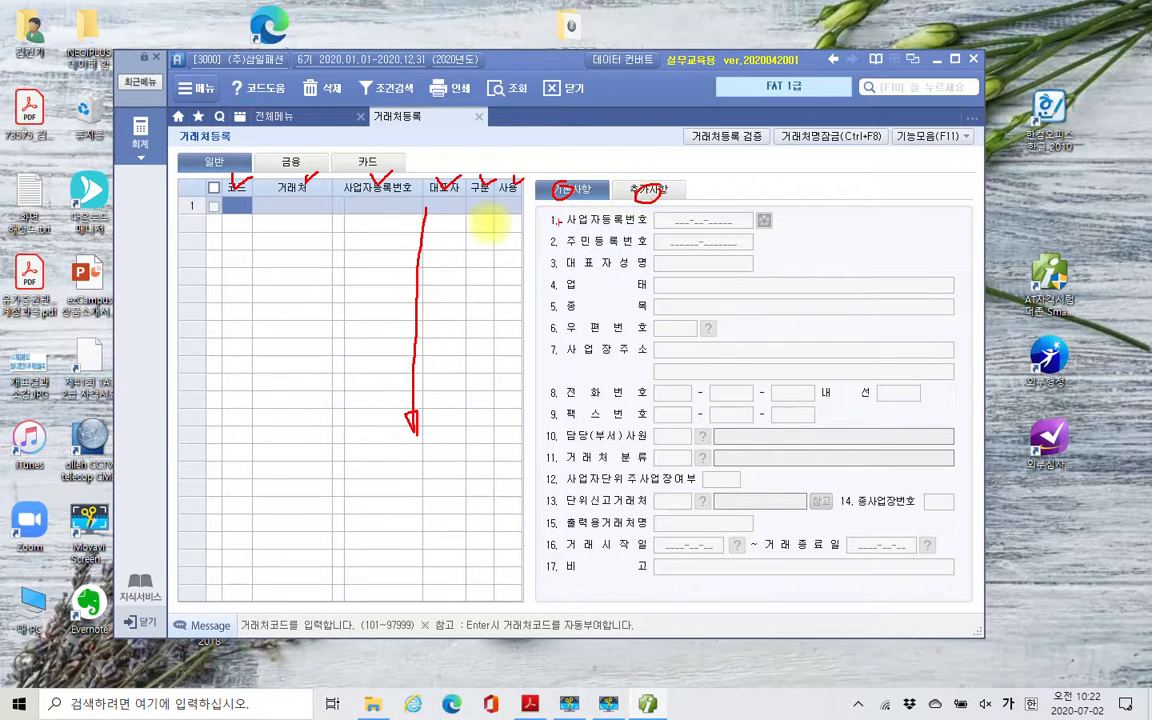
pyautogui.click(435, 217)
pyautogui.click(380, 212)
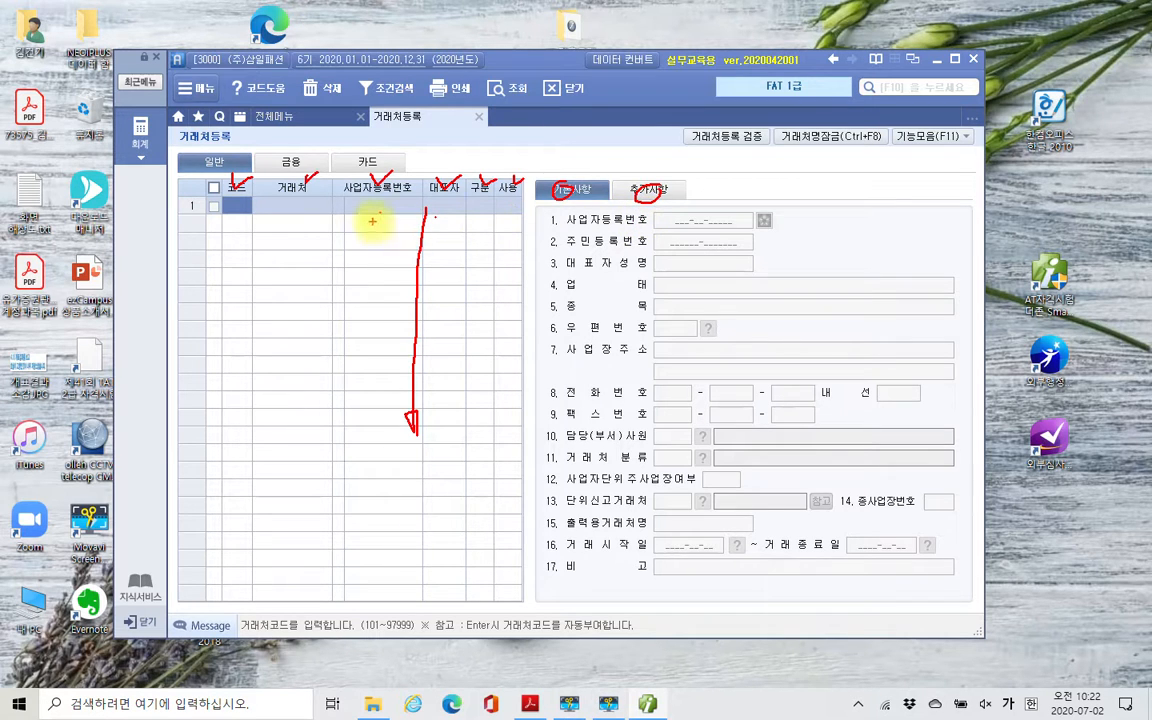
pyautogui.press('Escape')
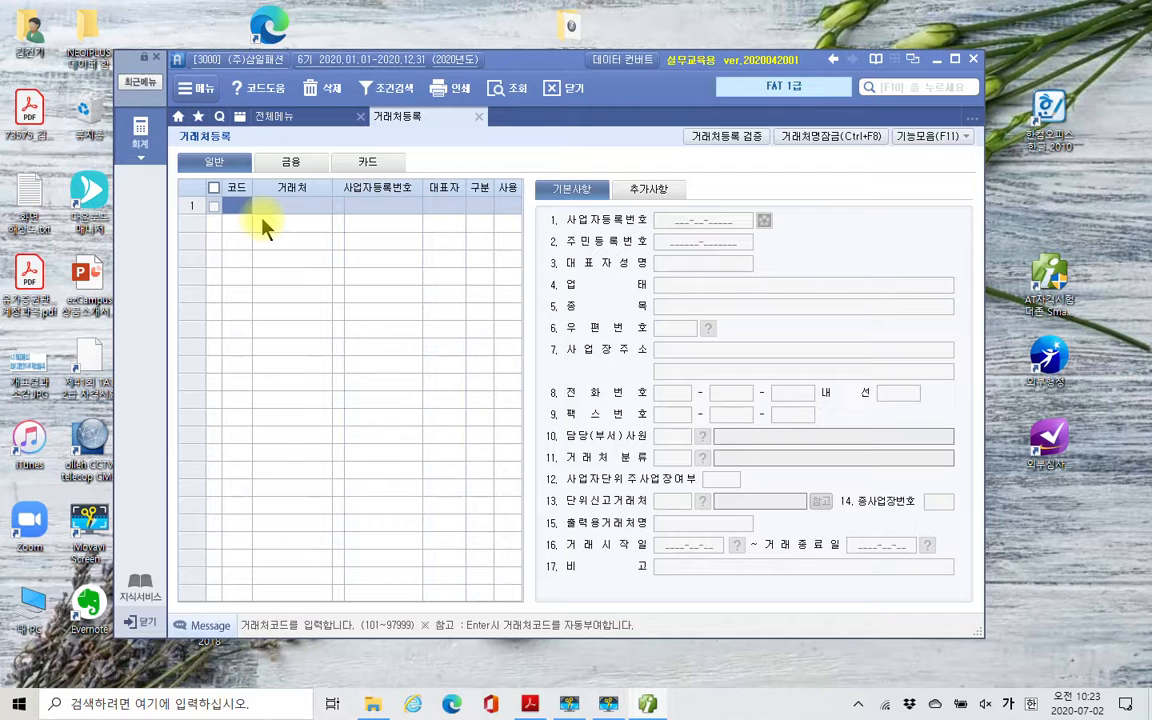
# - Register a 일반 거래처 with code 01001 and the name (주)코디나라
pyautogui.write('01001')
pyautogui.press('Return')
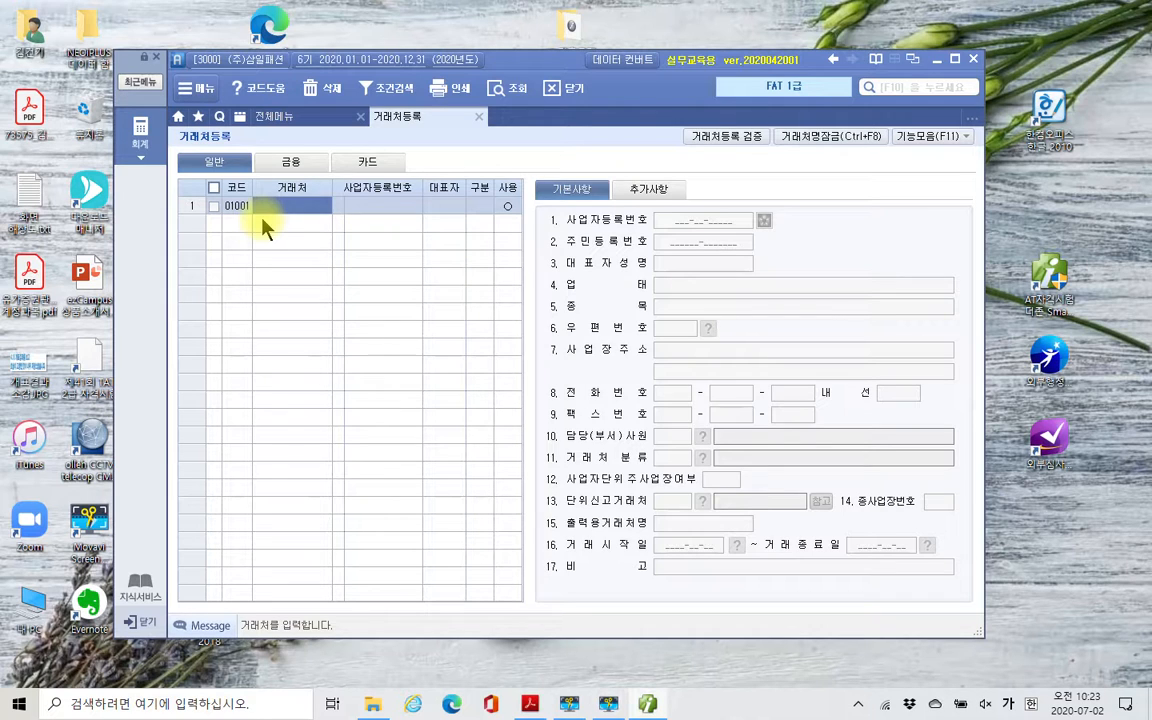
pyautogui.write('(주)코디나라')
pyautogui.press('Return')
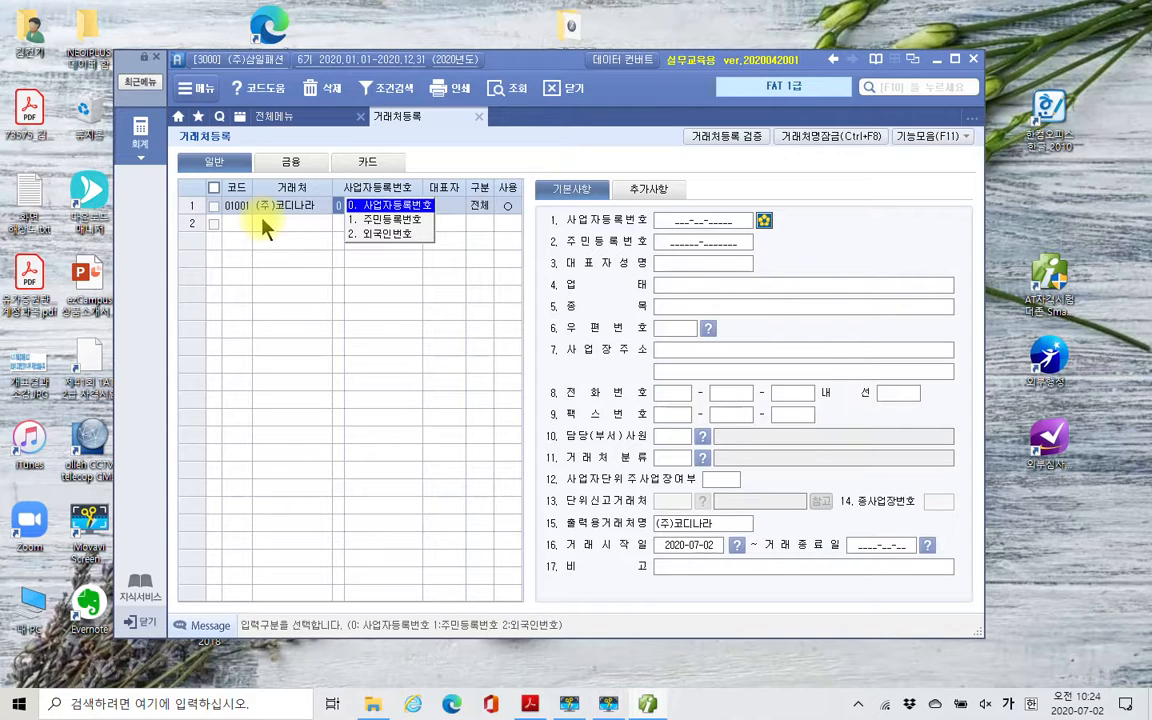
# - Choose 0. 사업자등록번호 as the number type for (주)코디나라 and enter its business registration number
pyautogui.press('Return')
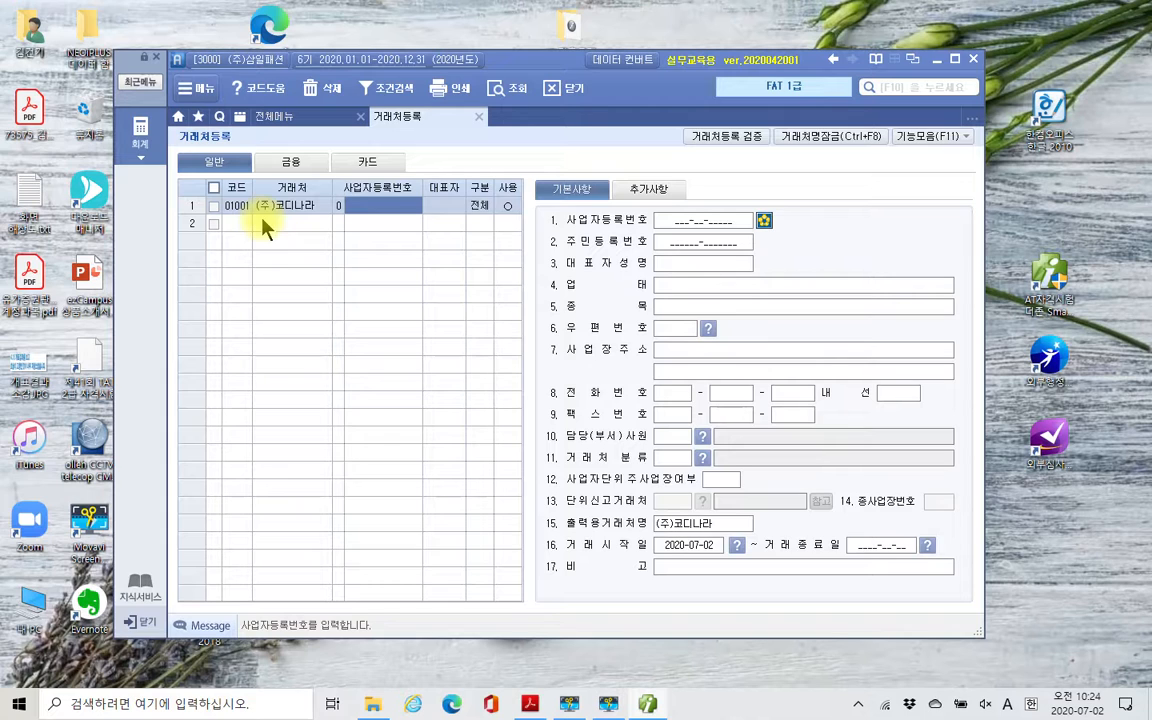
pyautogui.write('10')
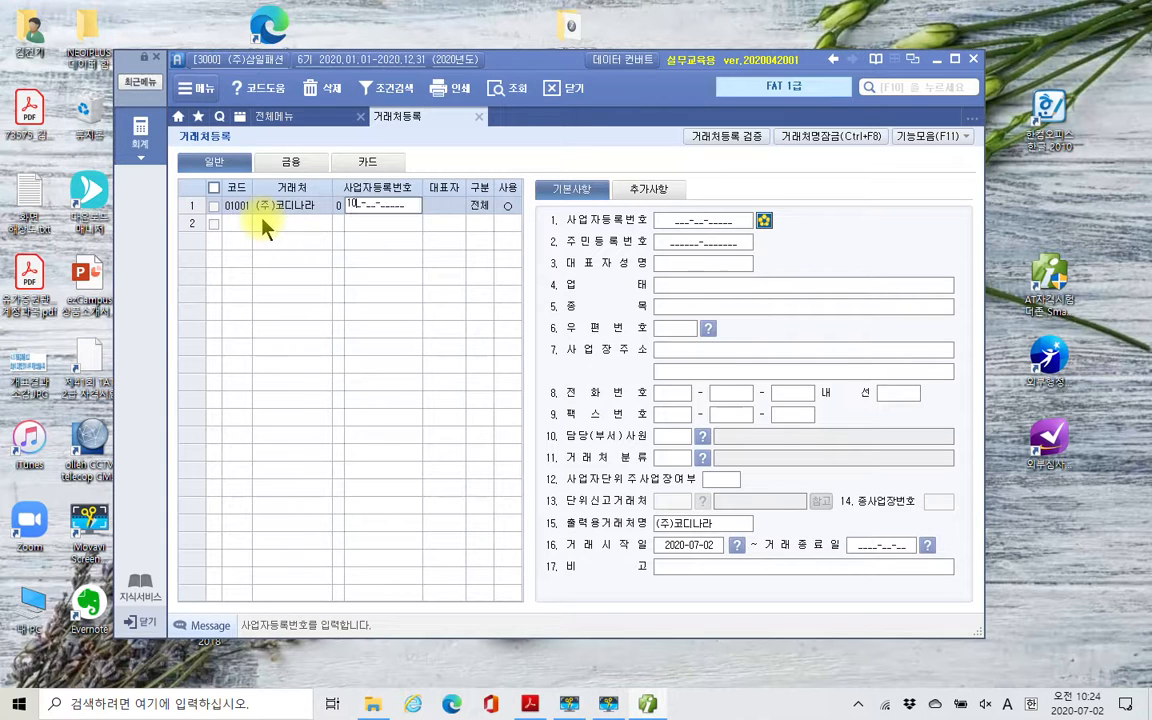
pyautogui.write('1-81-74857')
pyautogui.press('Return')
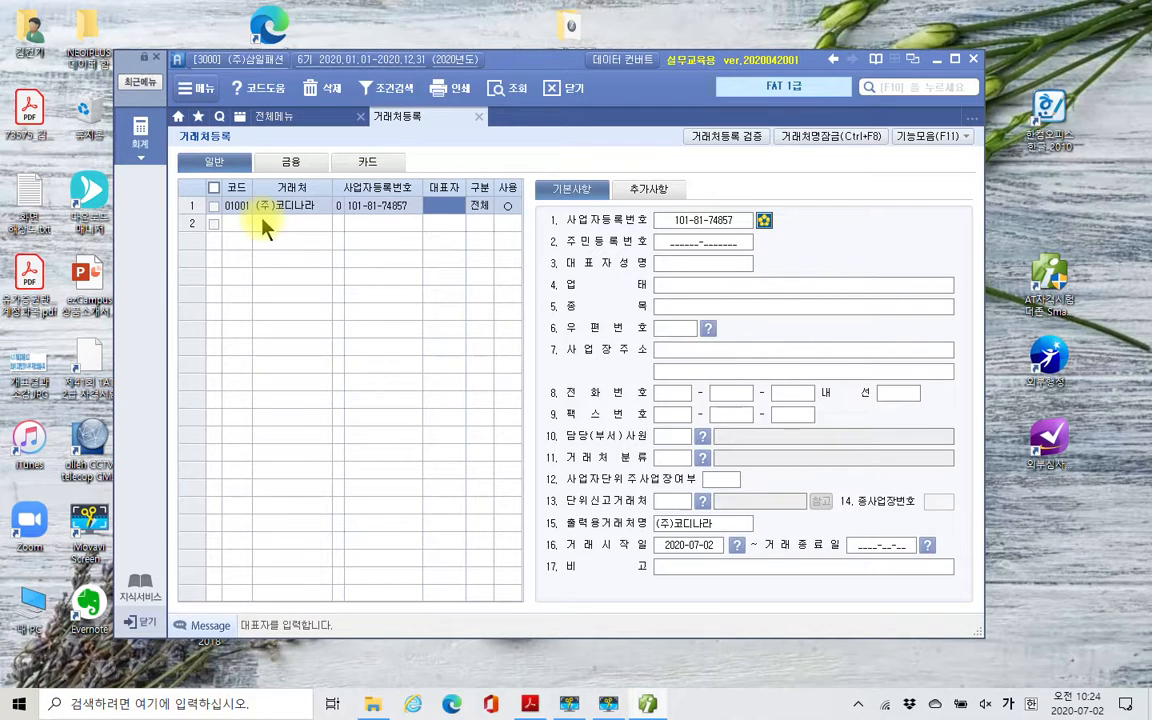
# - Enter the representative's name for (주)코디나라, with 구분 0. 전체 and 사용 0. ○, completing the row
pyautogui.write('김행복')
pyautogui.press('Return')
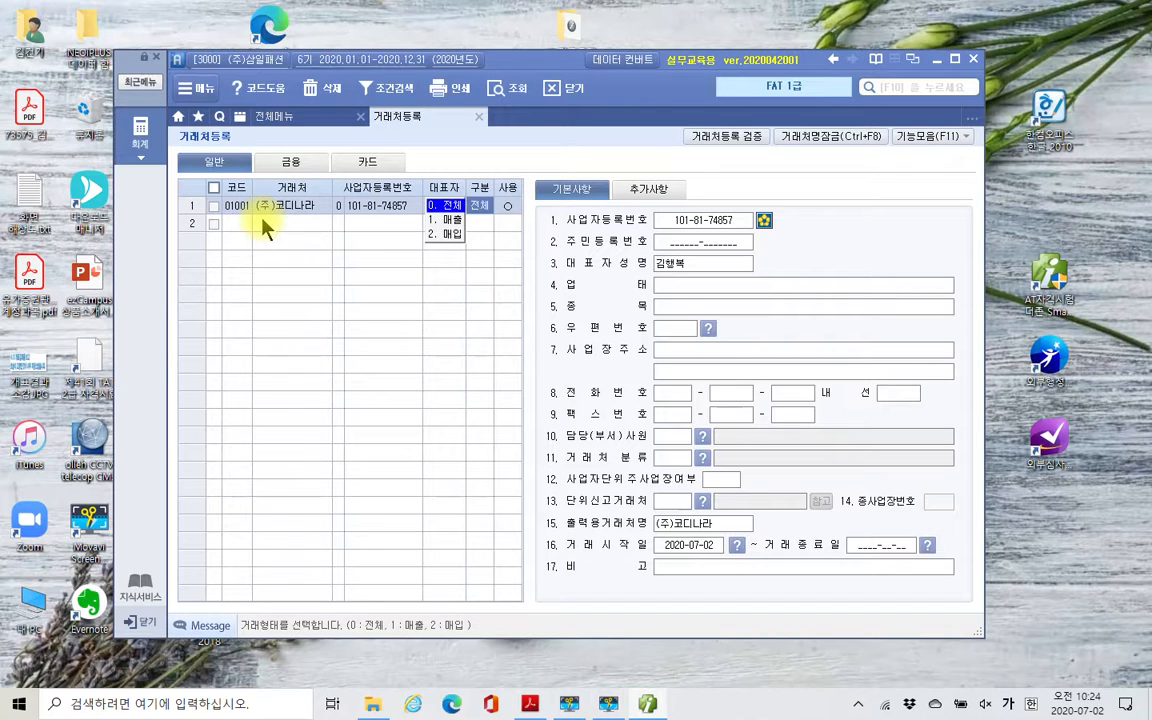
pyautogui.press('Return')
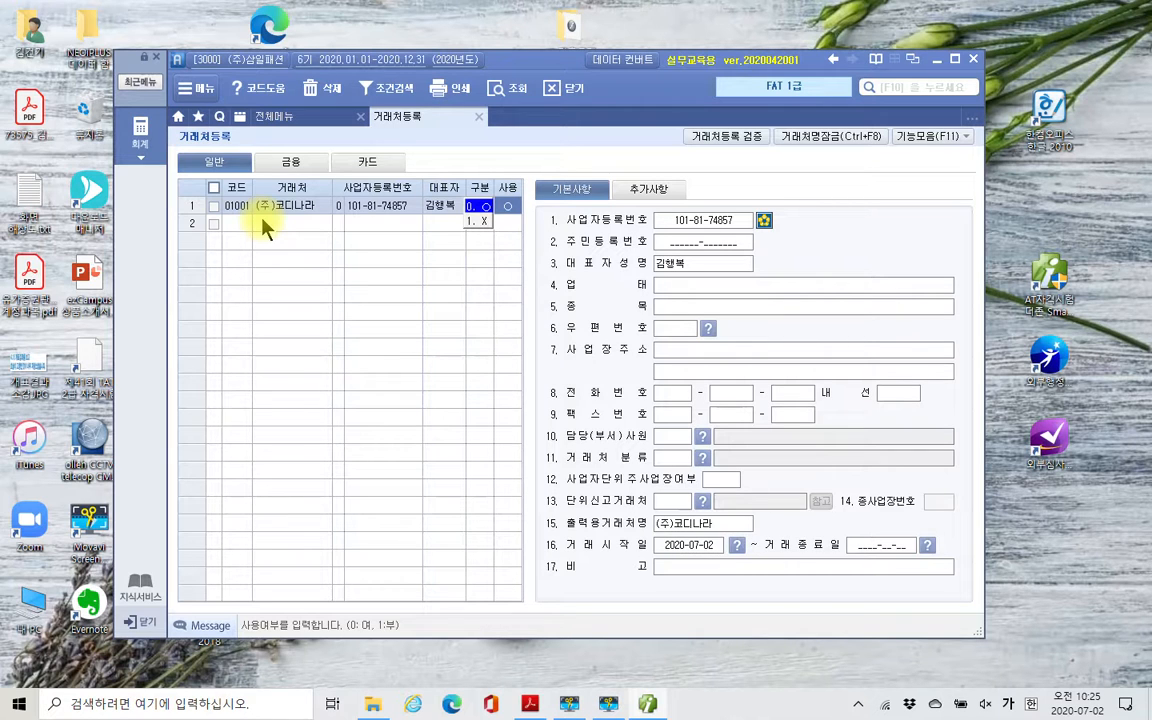
pyautogui.press('Return')
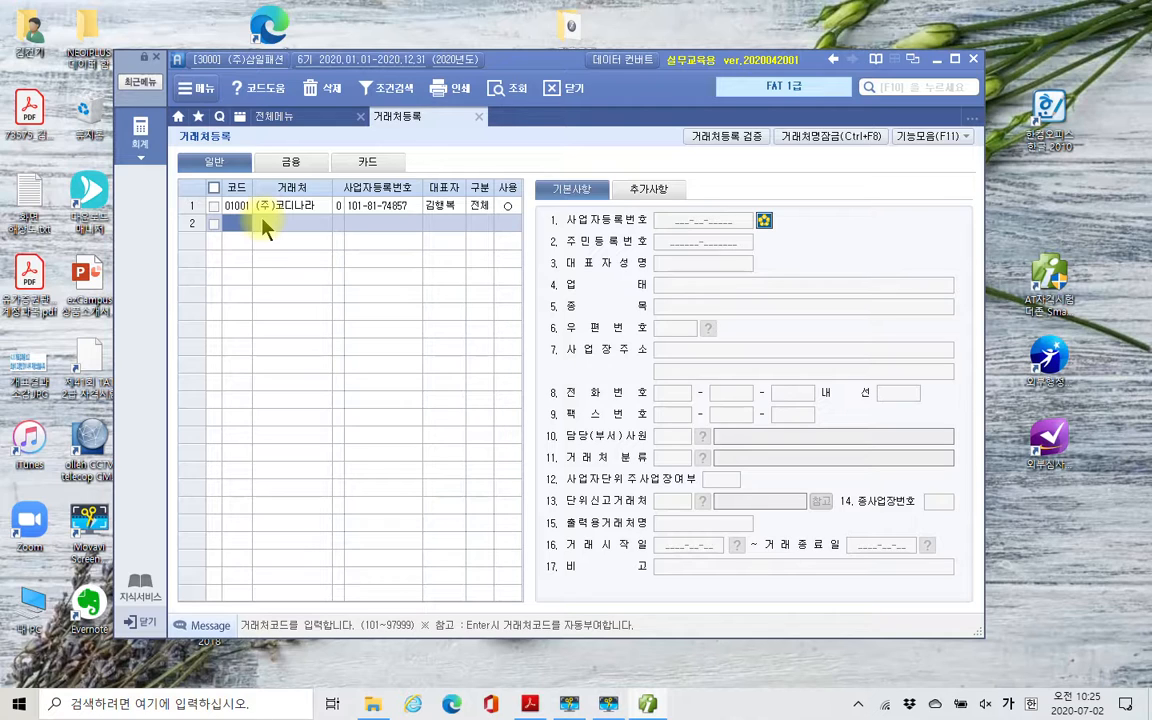
# - Add a second 일반 거래처 with code 01002, the name (주)데일리룩 and number type 0. 사업자등록번호
pyautogui.write('1002')
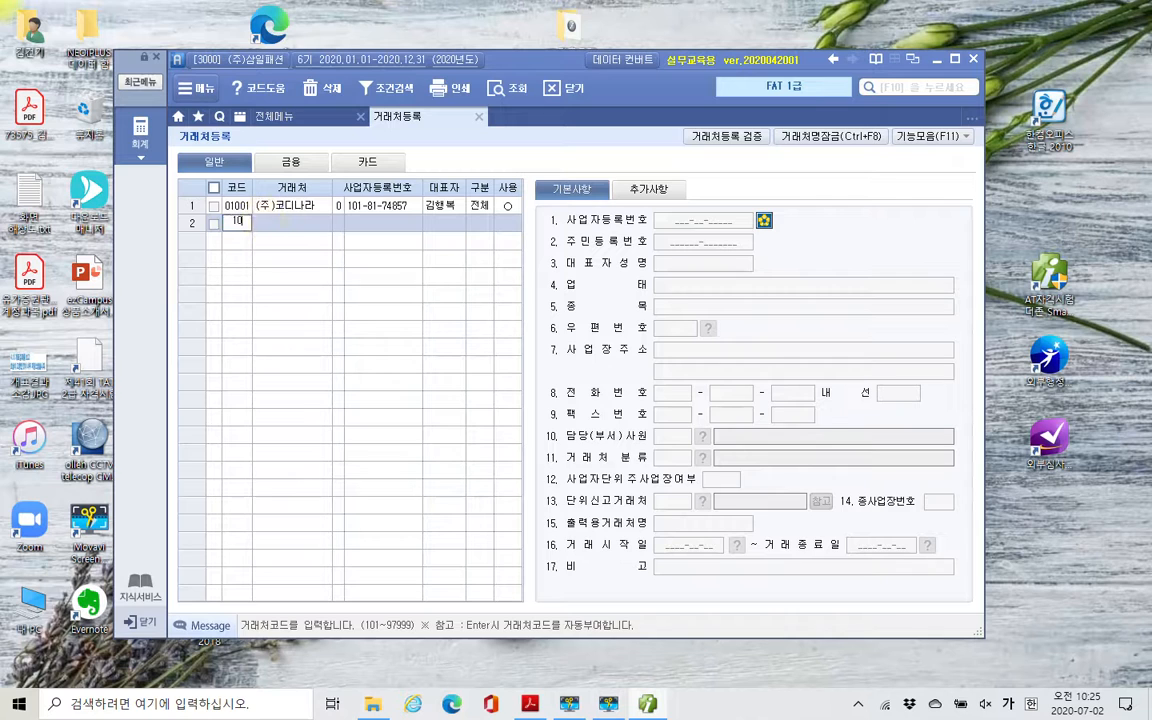
pyautogui.press('Return')
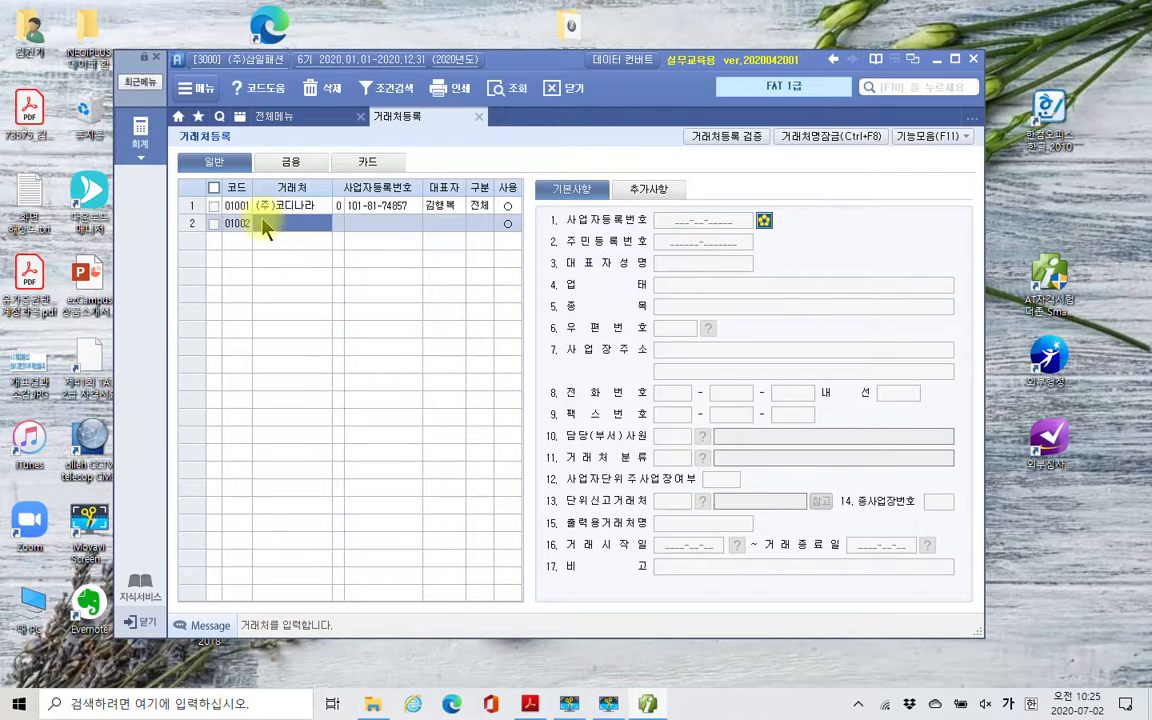
pyautogui.write('(ㅈ')
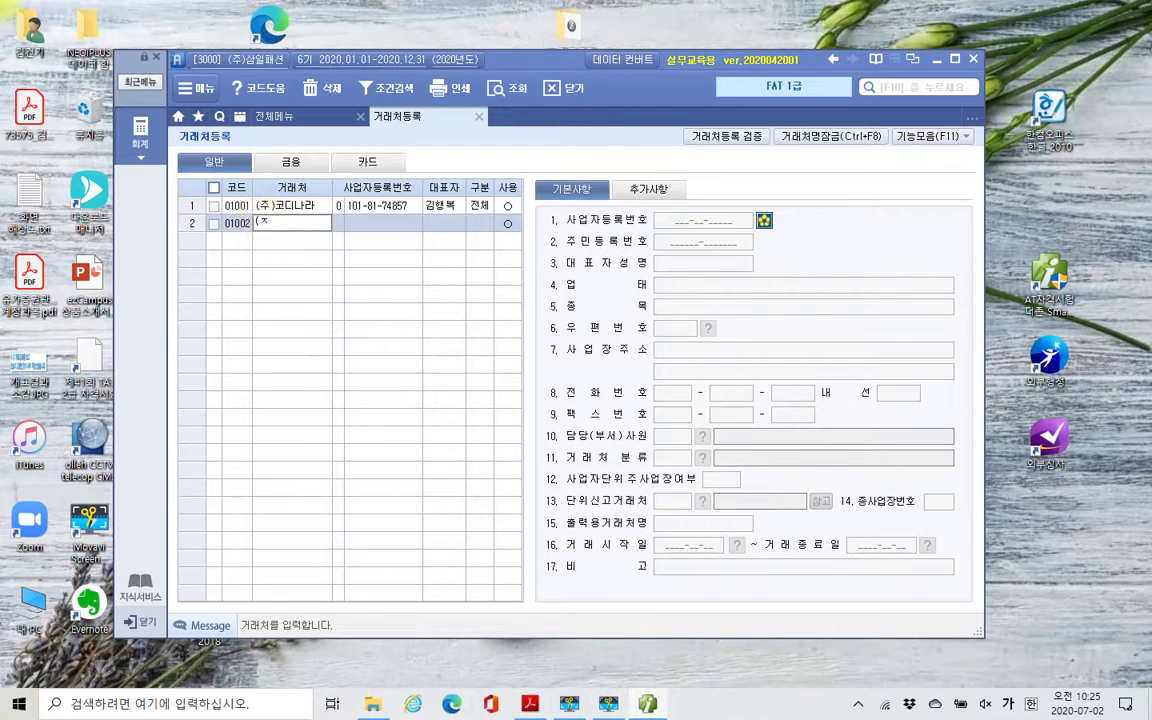
pyautogui.write(')ㅜ)데일ㄹㅂㅜㄱ')
pyautogui.press('Return')
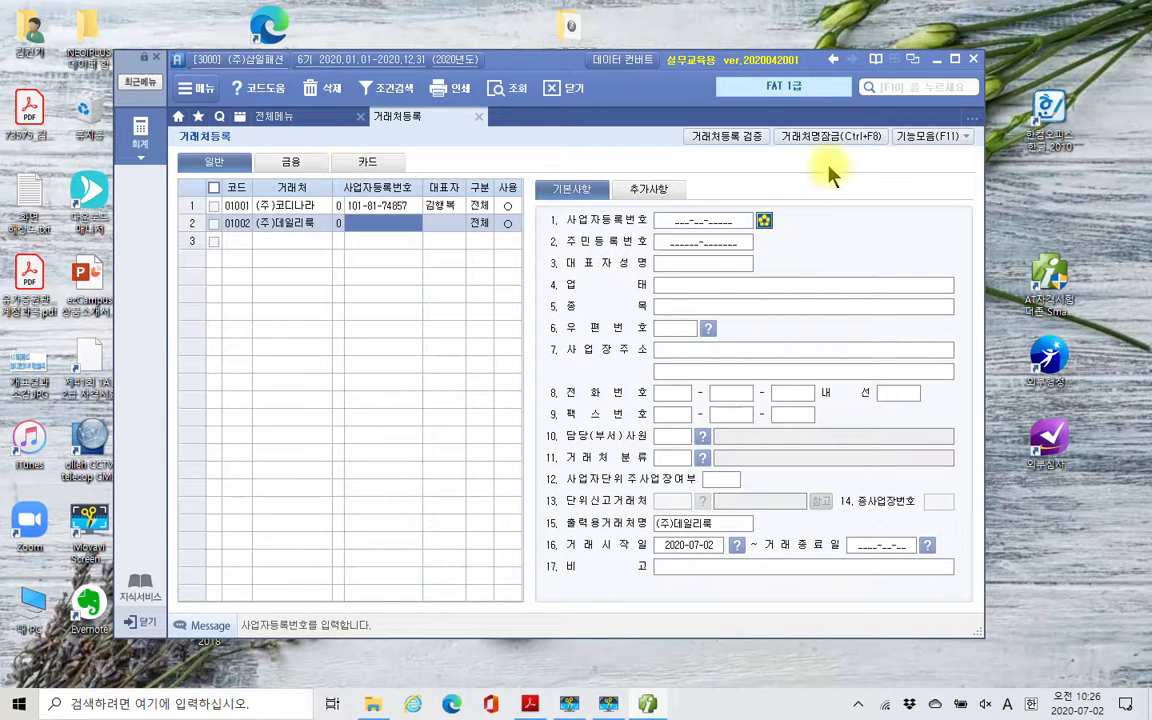
# - Examine where 은행등록 is offered among the 기능모음 functions of 거래처등록, and close the list
pyautogui.click(932, 140)
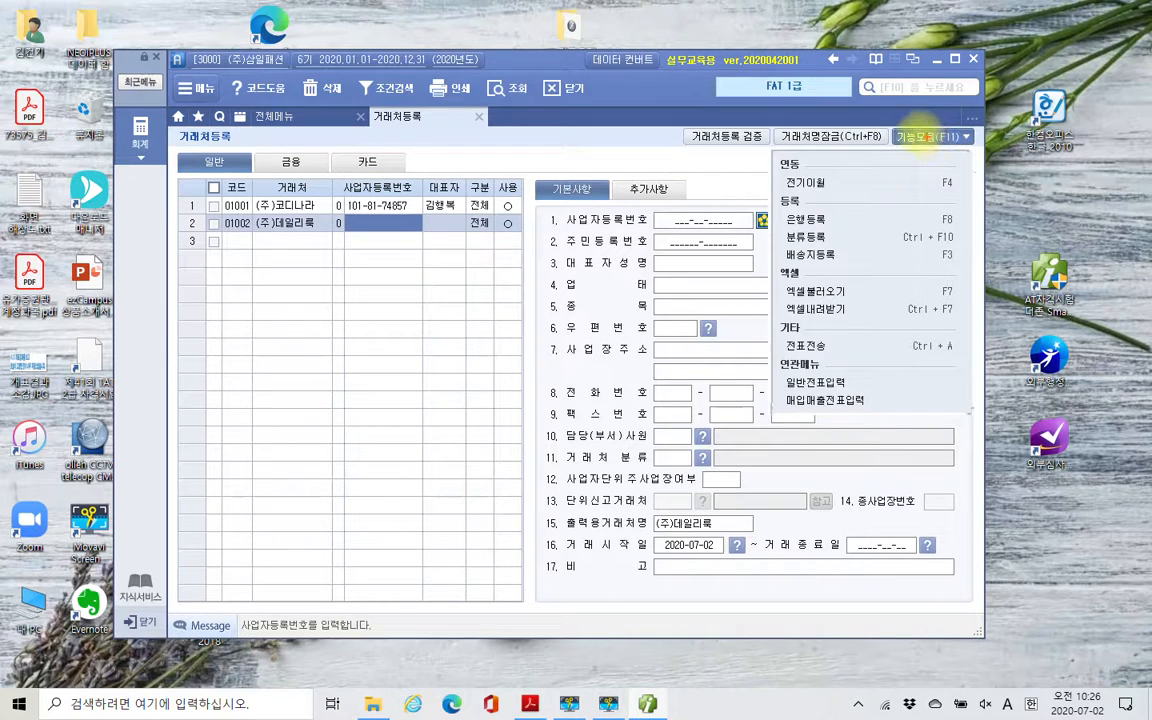
pyautogui.moveTo(896, 123)
pyautogui.mouseDown()
pyautogui.moveTo(967, 165)
pyautogui.moveTo(989, 161)
pyautogui.mouseUp()
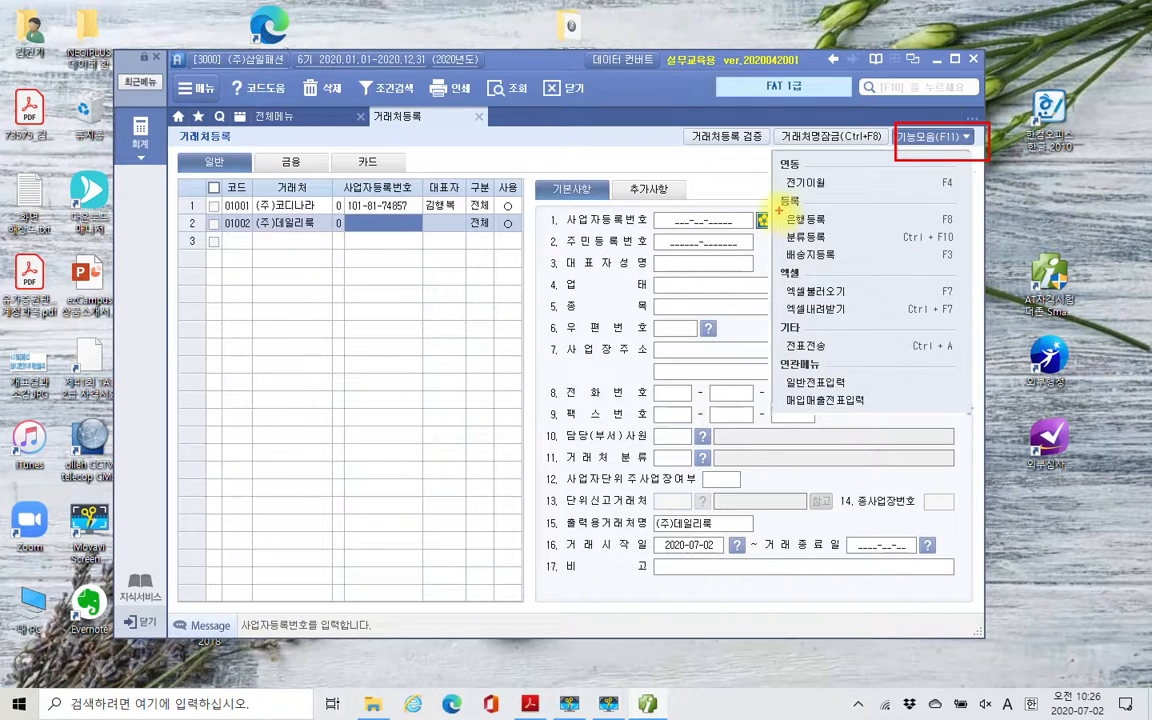
pyautogui.moveTo(779, 210)
pyautogui.mouseDown()
pyautogui.moveTo(984, 231)
pyautogui.moveTo(982, 200)
pyautogui.mouseUp()
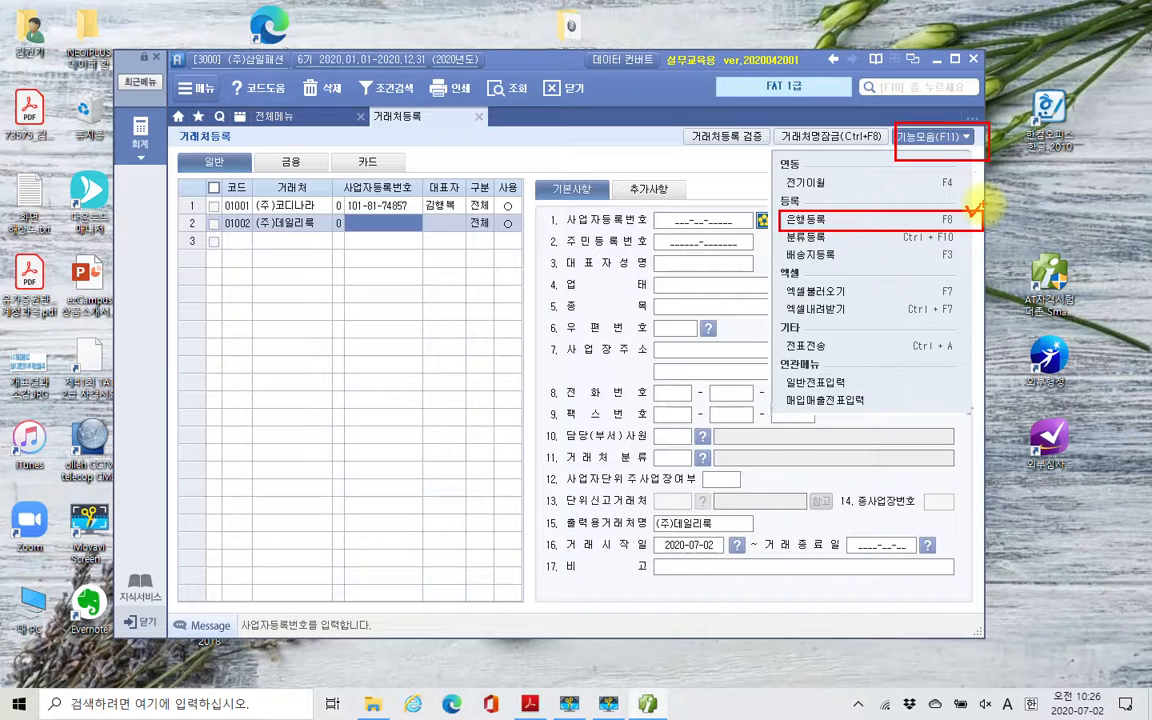
pyautogui.click(640, 153)
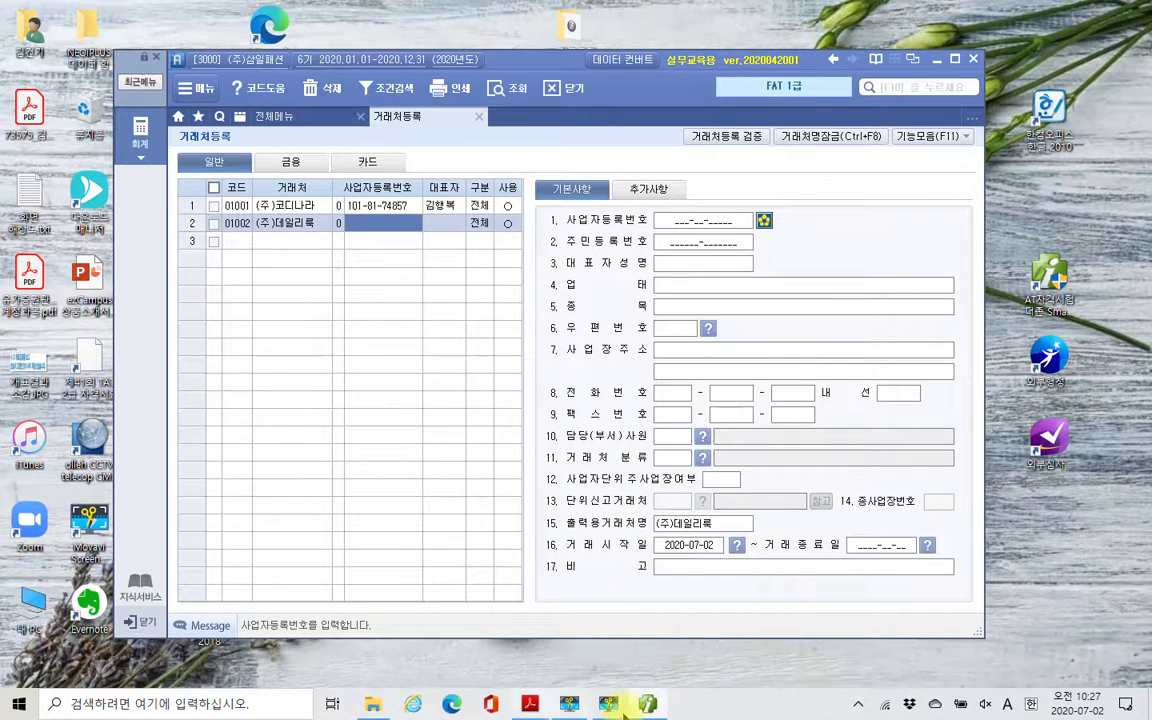
pyautogui.moveTo(645, 704)
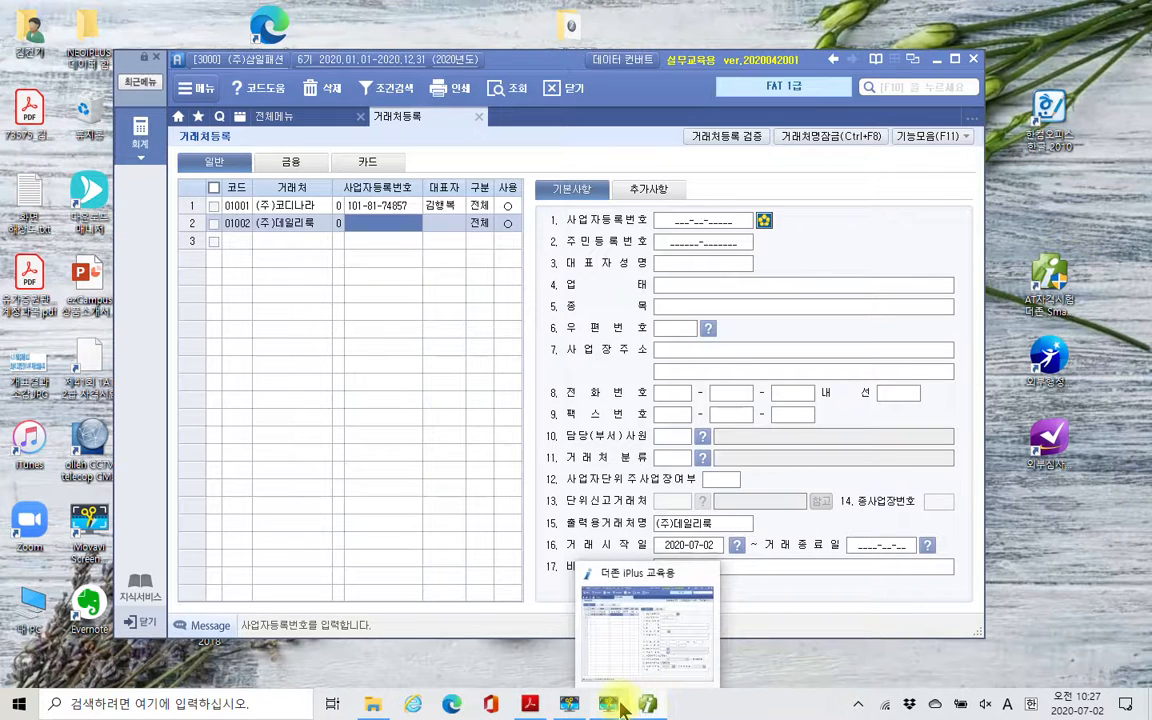
pyautogui.click(609, 704)
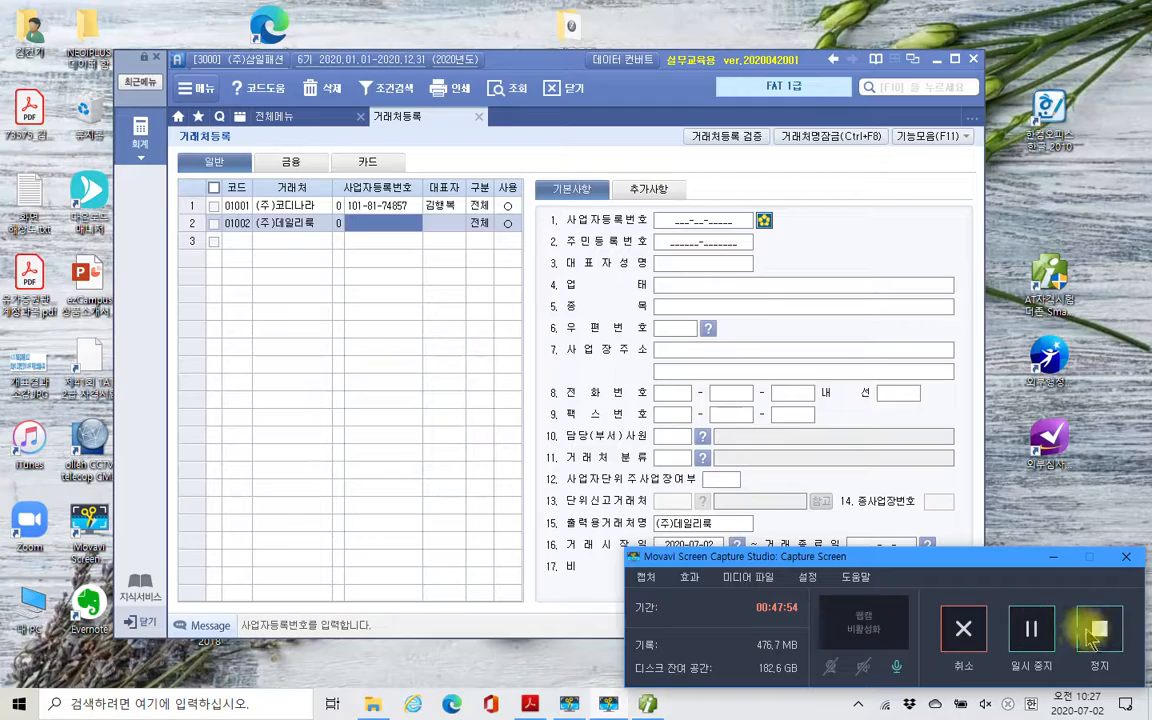